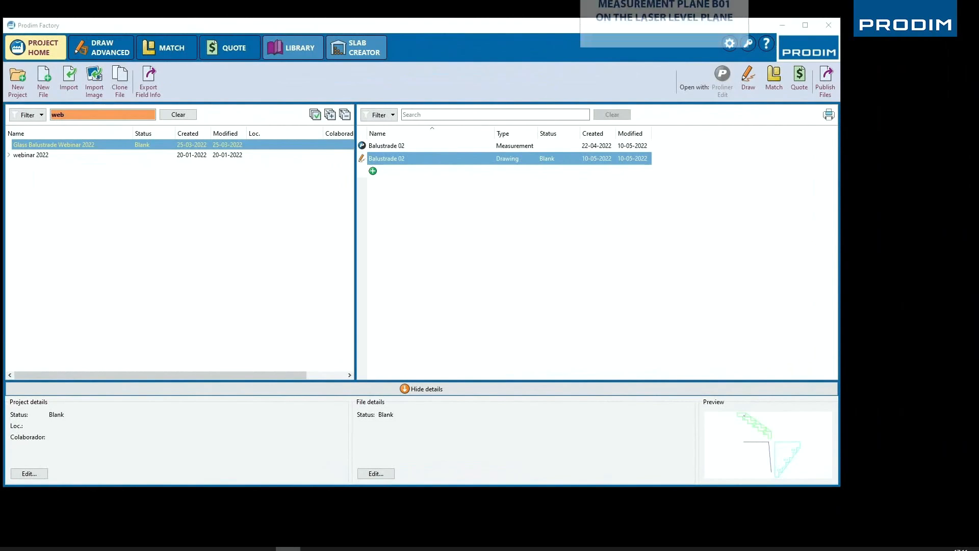
Open the Balustrade 02 drawing for advanced drawing and project the sloped stair line of B01 onto the Level plane.
left_click(748, 83)
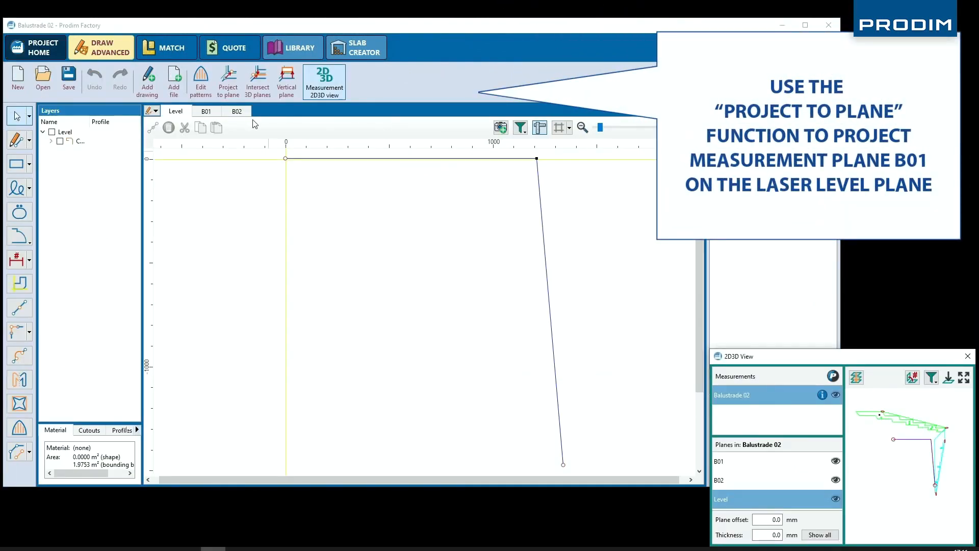
left_click(206, 111)
left_click(350, 201)
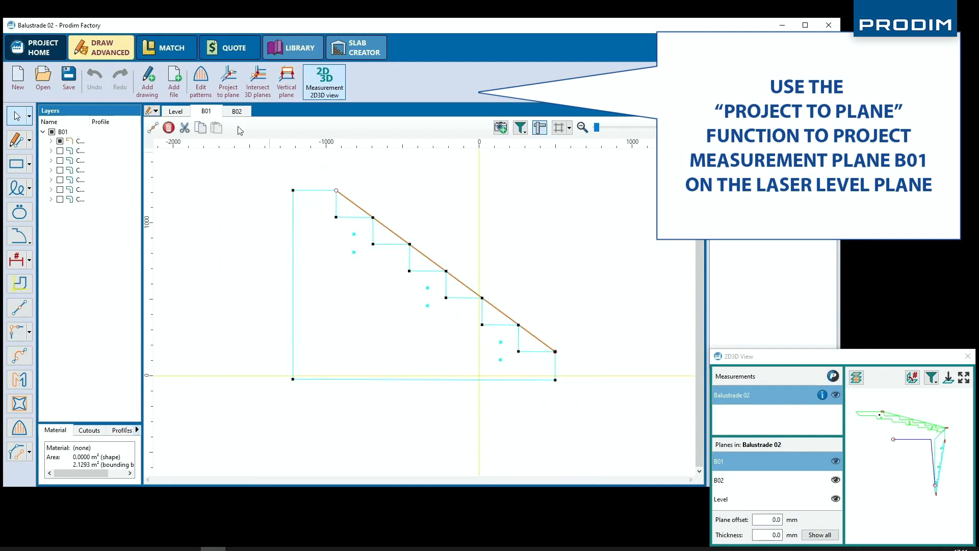
left_click(228, 88)
left_click(722, 499)
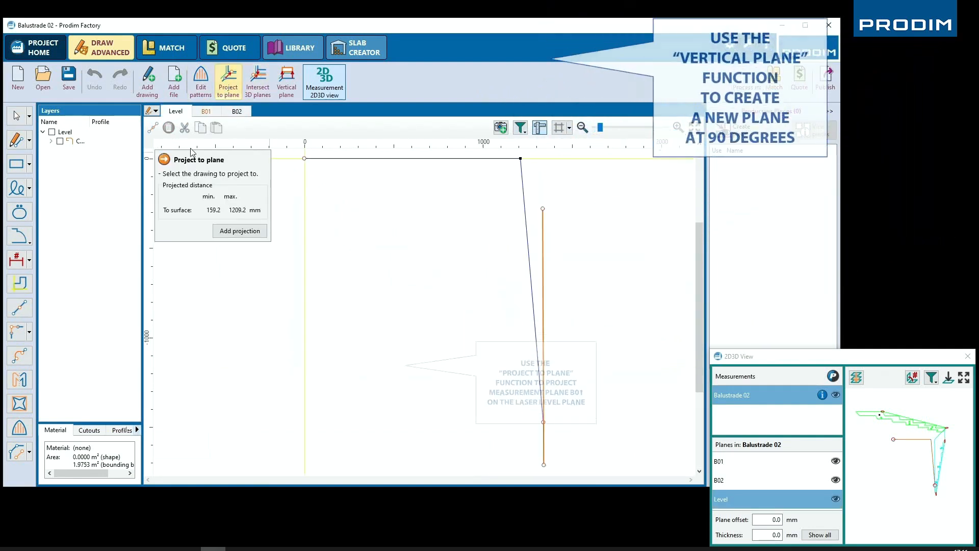
left_click(243, 230)
Create a vertical plane named Balustrade 01 along the projected B01 line, 4000 mm high, directed up at a 90° angle.
left_click(294, 84)
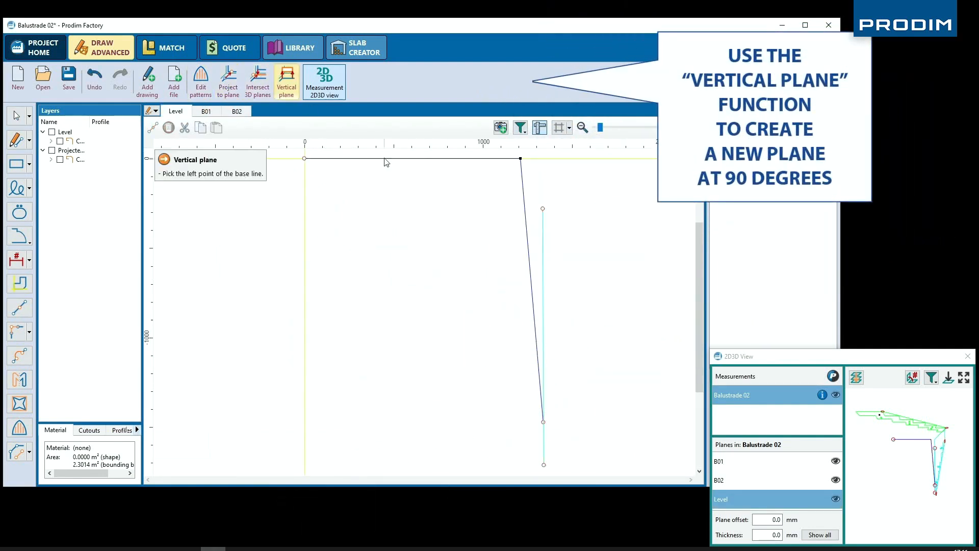
left_click(542, 209)
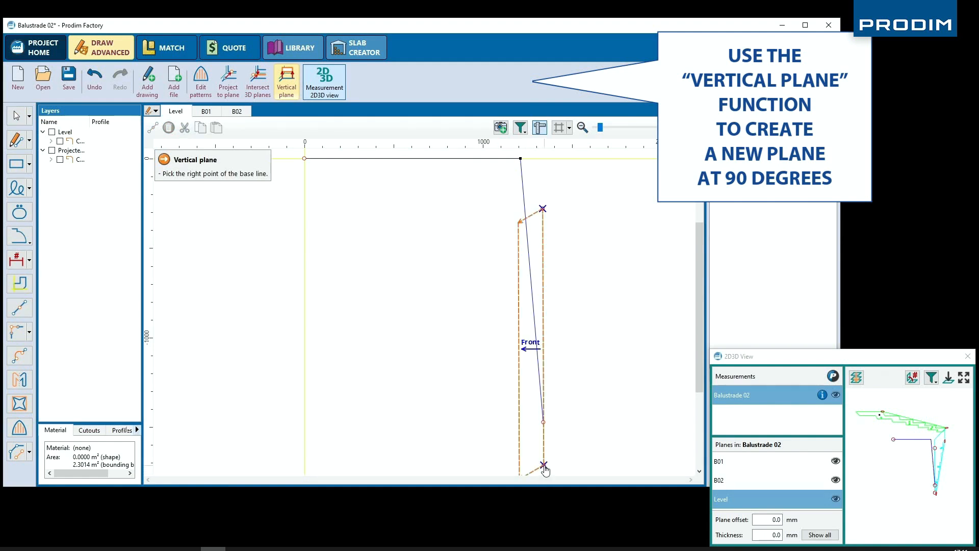
left_click(544, 465)
double_click(194, 187)
type("Balu")
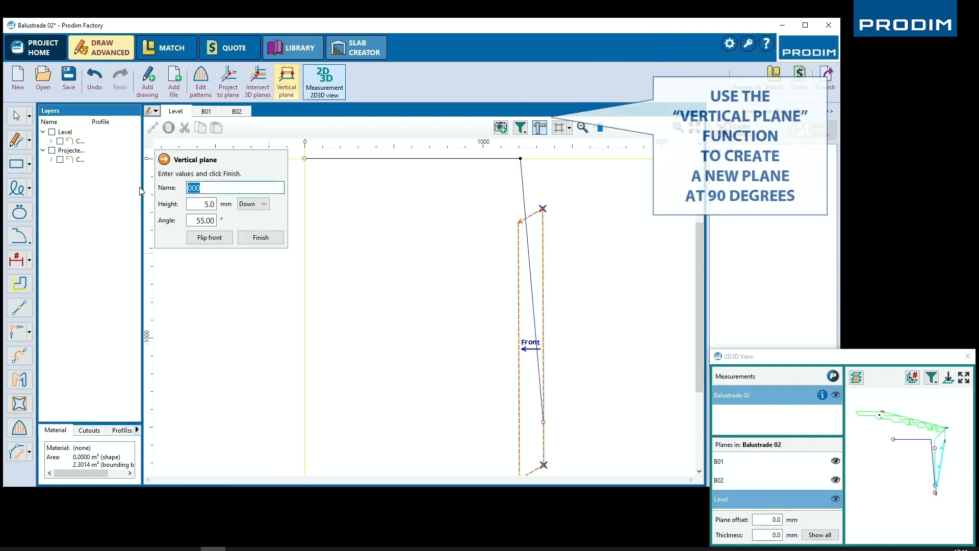
type("strade 01")
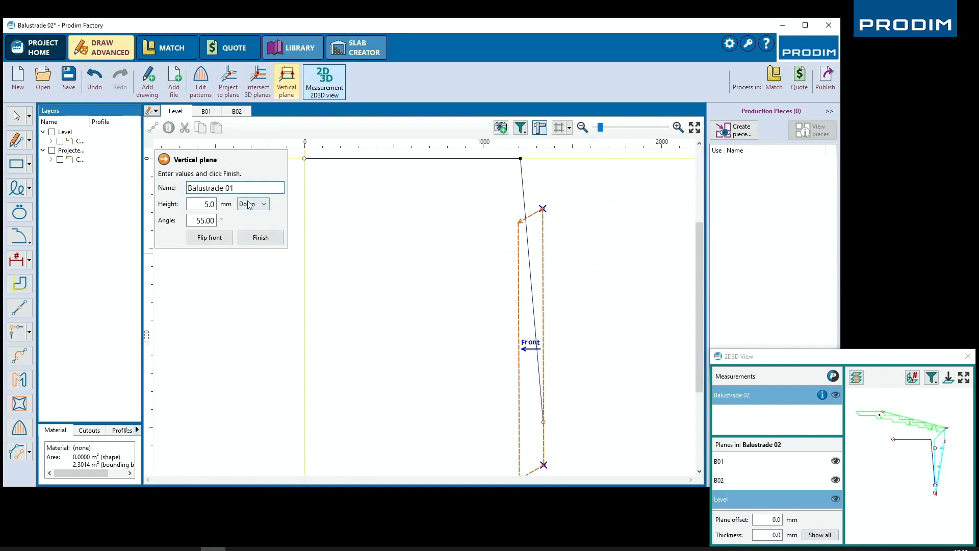
left_click(249, 204)
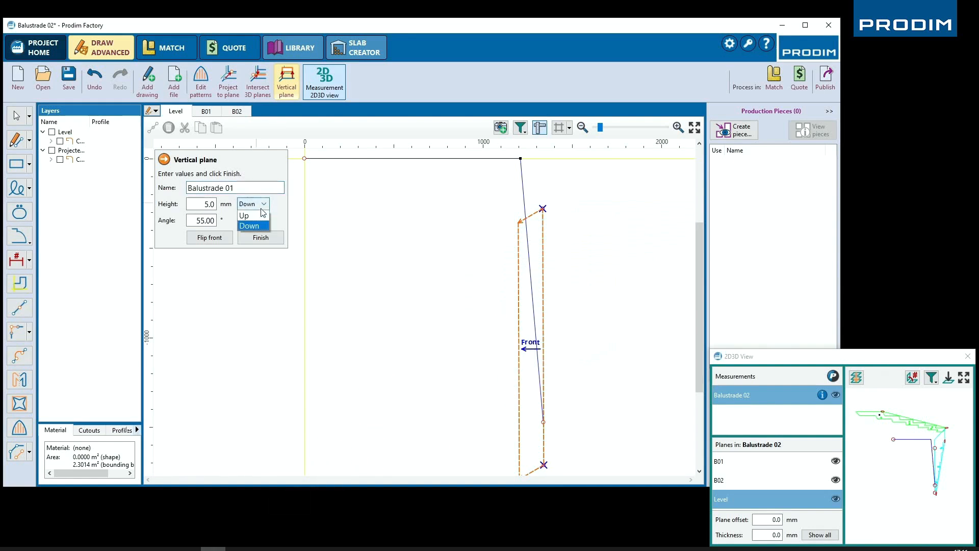
left_click(251, 213)
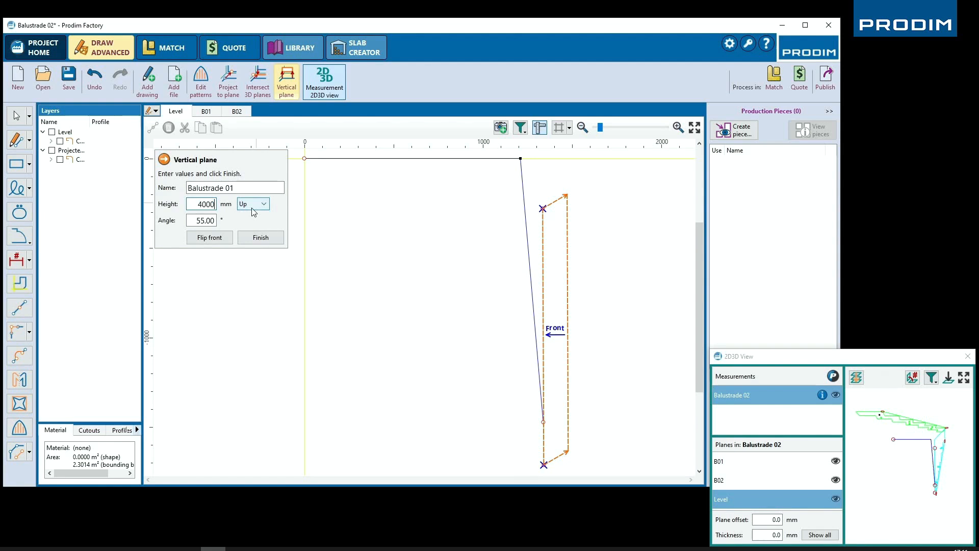
double_click(195, 220)
type("90")
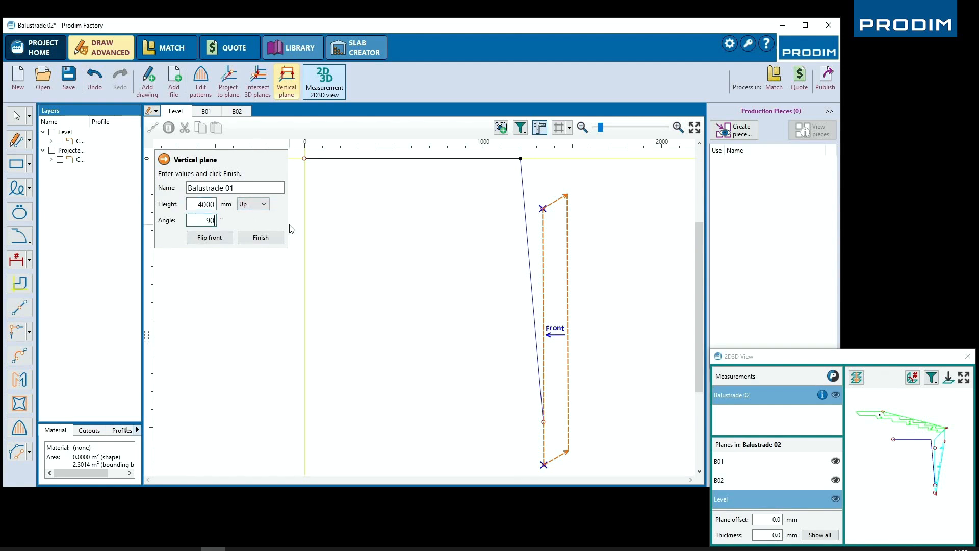
left_click(268, 240)
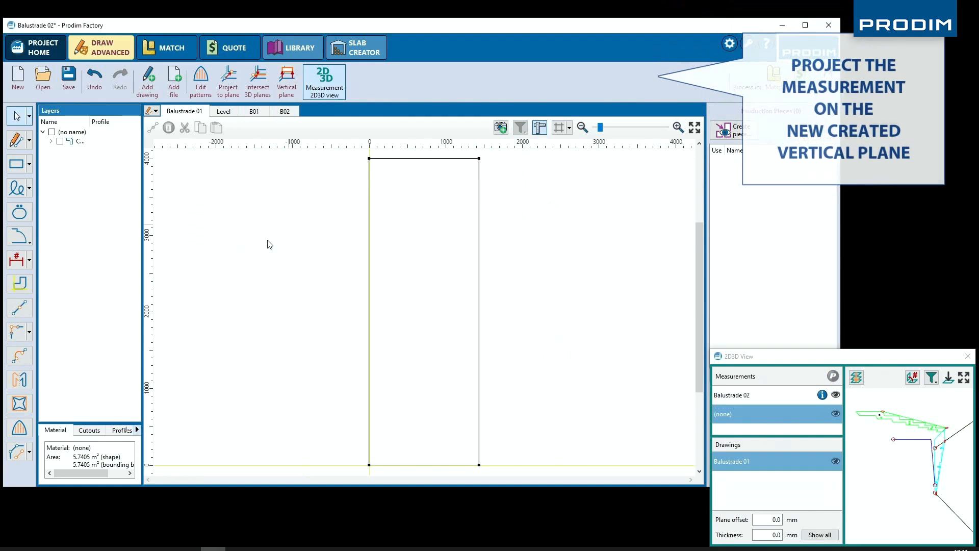
Project all B01 measurement contours onto the Balustrade 01 plane.
left_click(255, 112)
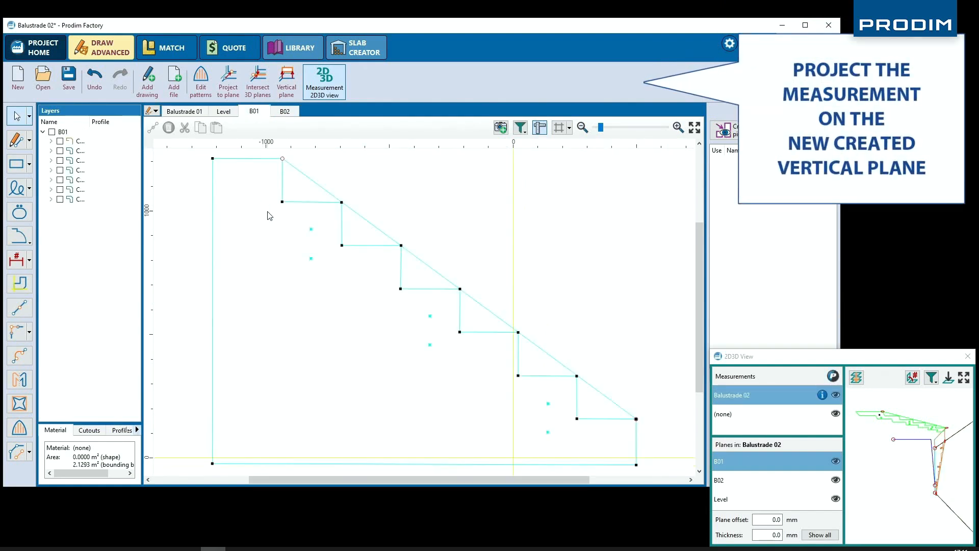
scroll(269, 216, "down", 1)
left_click_drag(235, 159, 552, 448)
left_click(229, 82)
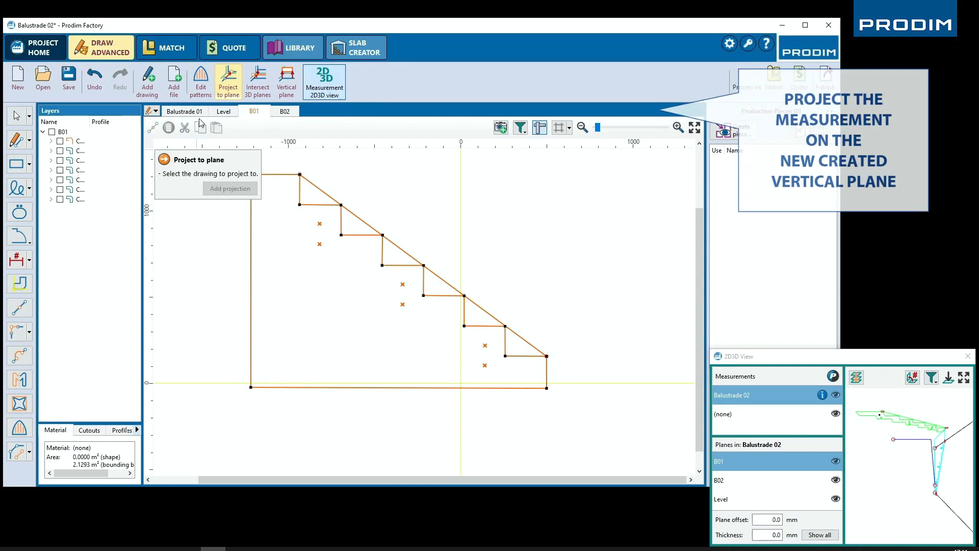
left_click(230, 230)
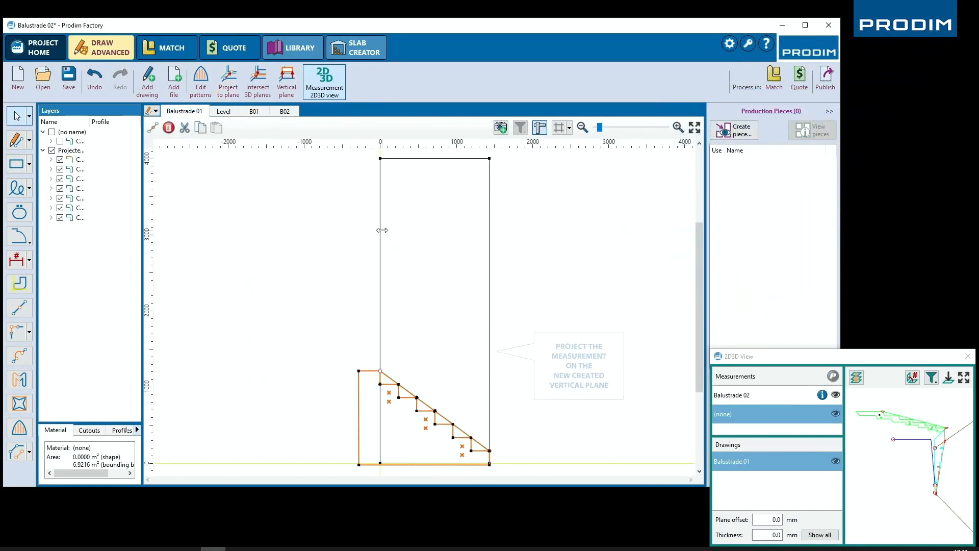
Widen the layer list and delete the rectangular plane outline from the Balustrade 01 drawing, keeping the projected contours.
left_click_drag(142, 151, 268, 152)
left_click(65, 143)
left_click(294, 129)
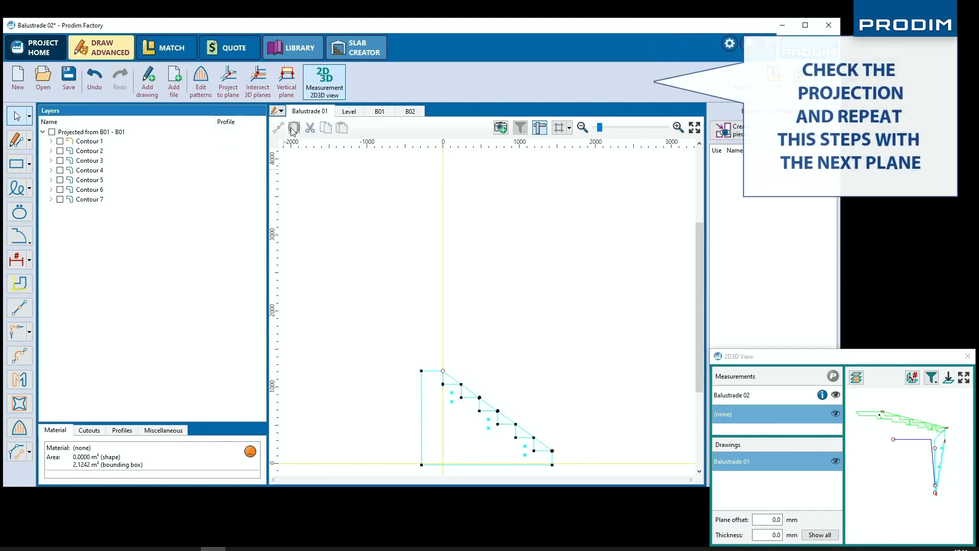
Project the sloped stair line of B02 onto the Level plane.
left_click(409, 112)
left_click(408, 178)
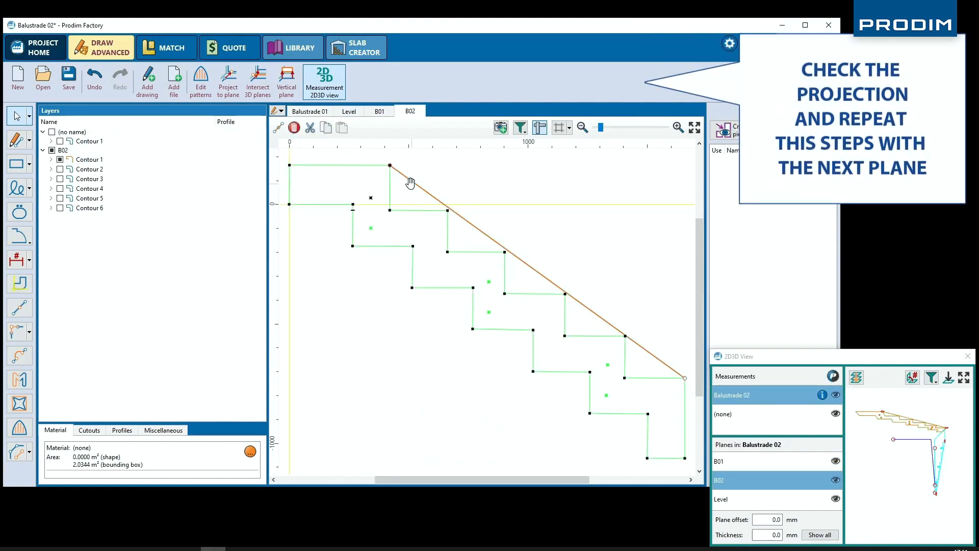
left_click(221, 84)
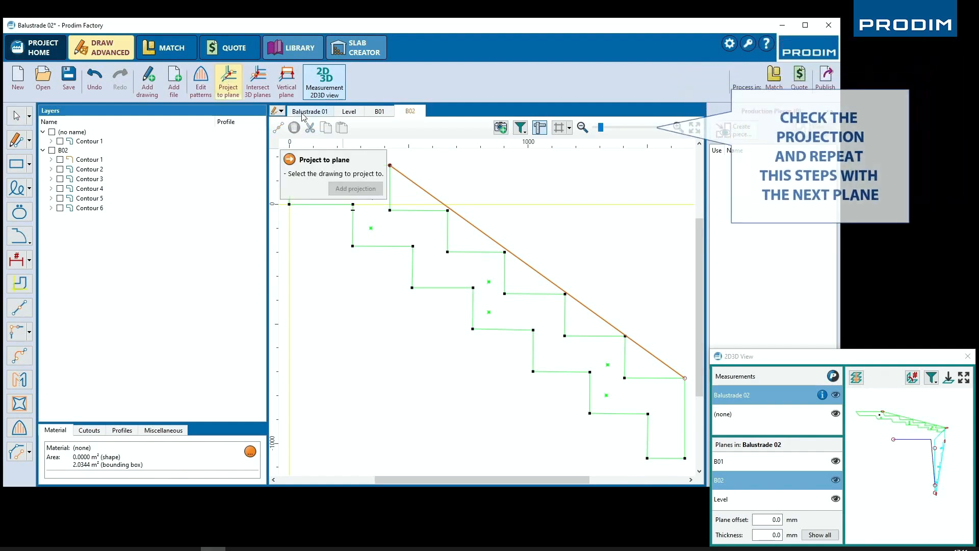
left_click(347, 112)
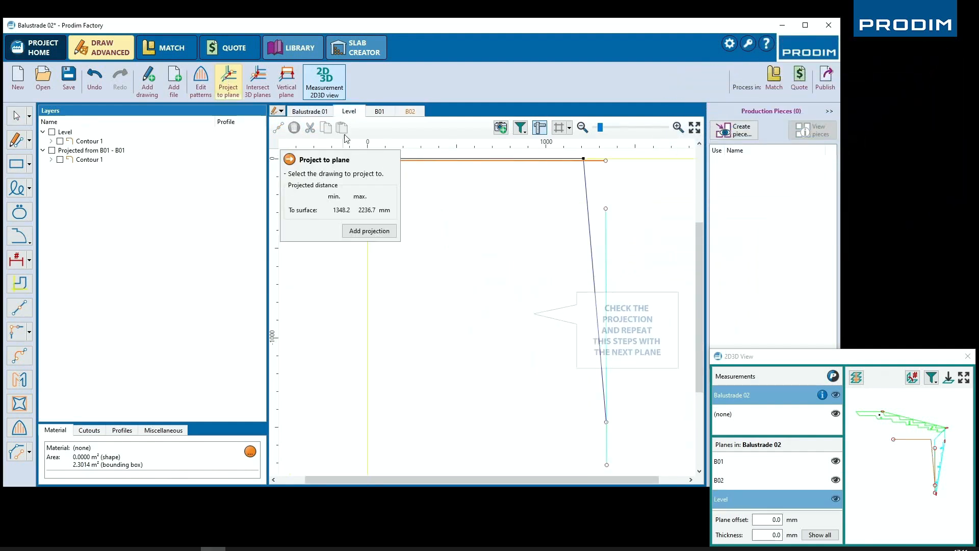
left_click(360, 232)
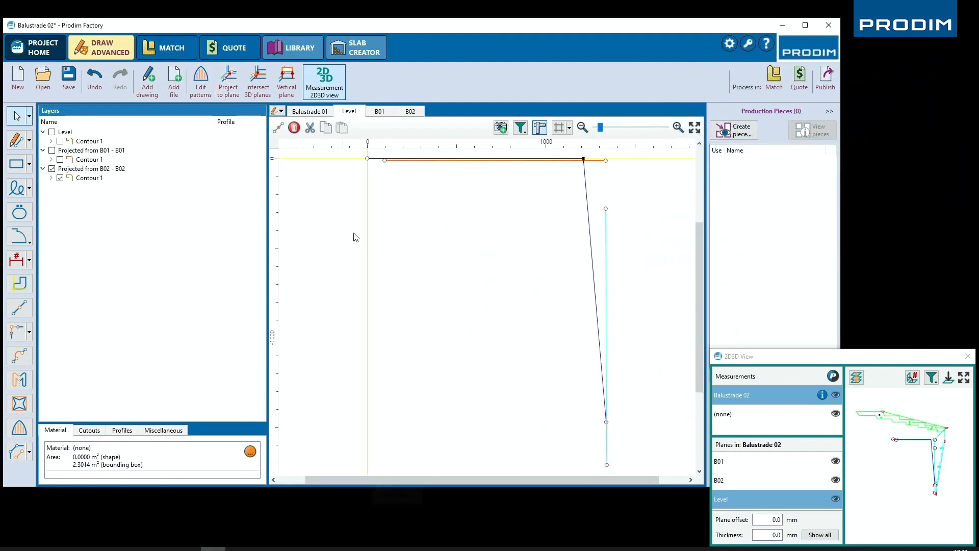
Create a vertical plane named Balustrade 02 along the projected B02 line, using 4000 mm height upward and a 90° angle.
left_click(287, 85)
middle_click_drag(414, 207, 446, 264)
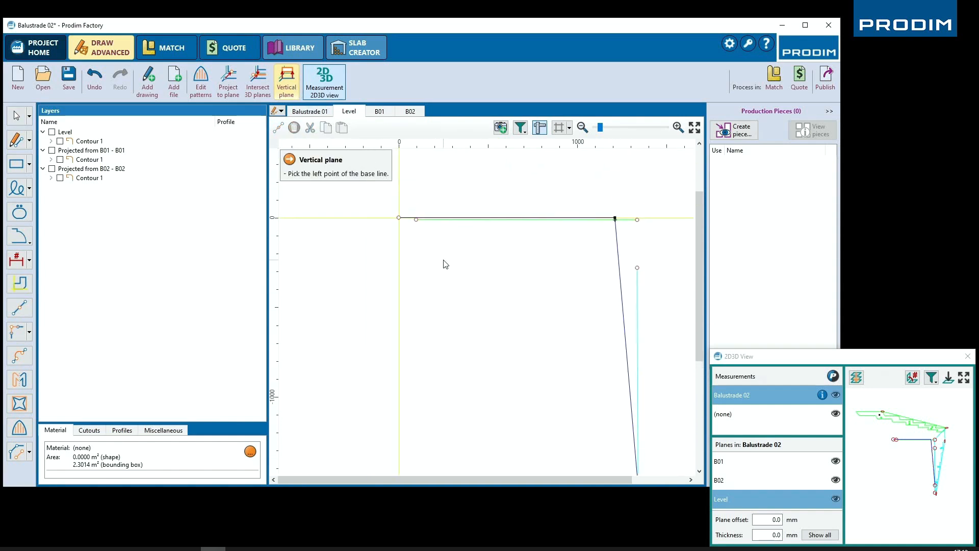
left_click(415, 220)
left_click(638, 219)
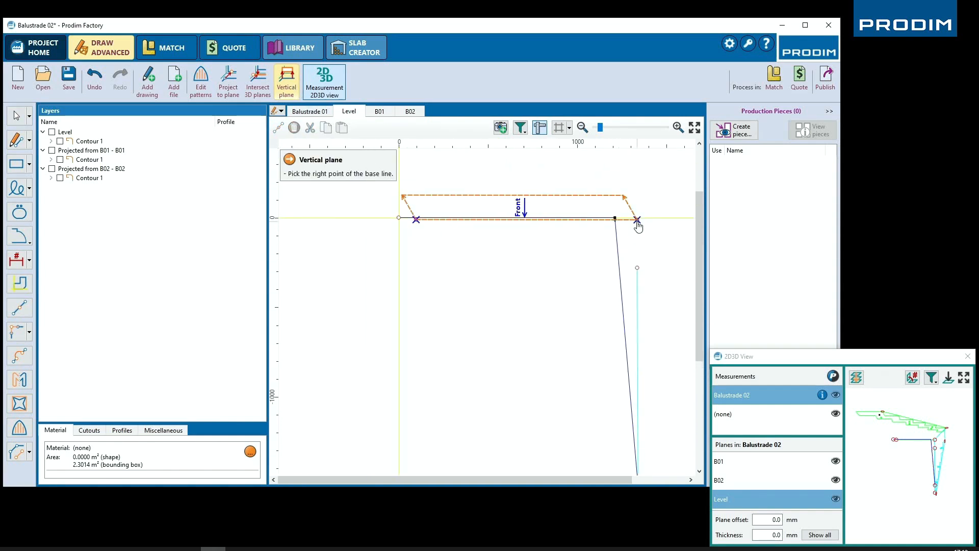
left_click(379, 189)
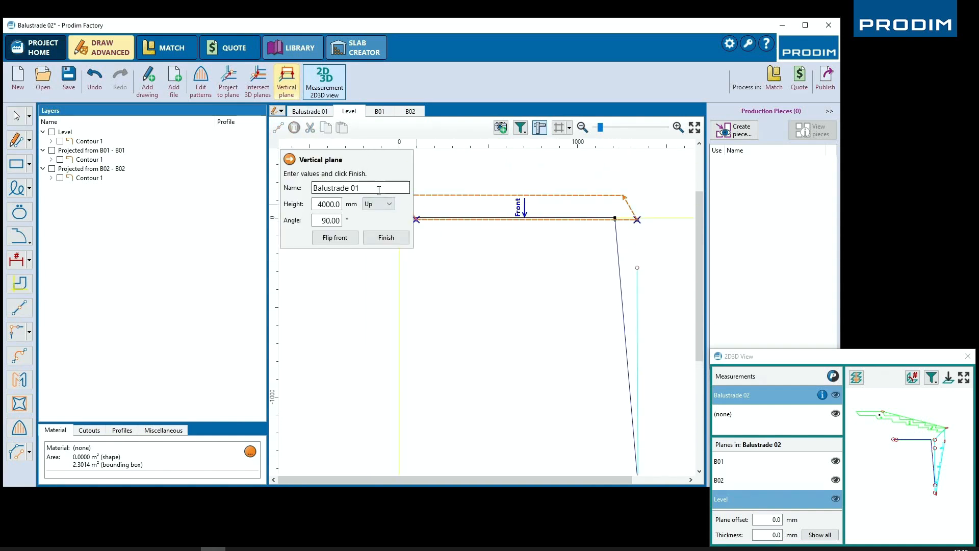
left_click(382, 239)
Project all B02 measurement contours onto the Balustrade 02 plane.
left_click(457, 112)
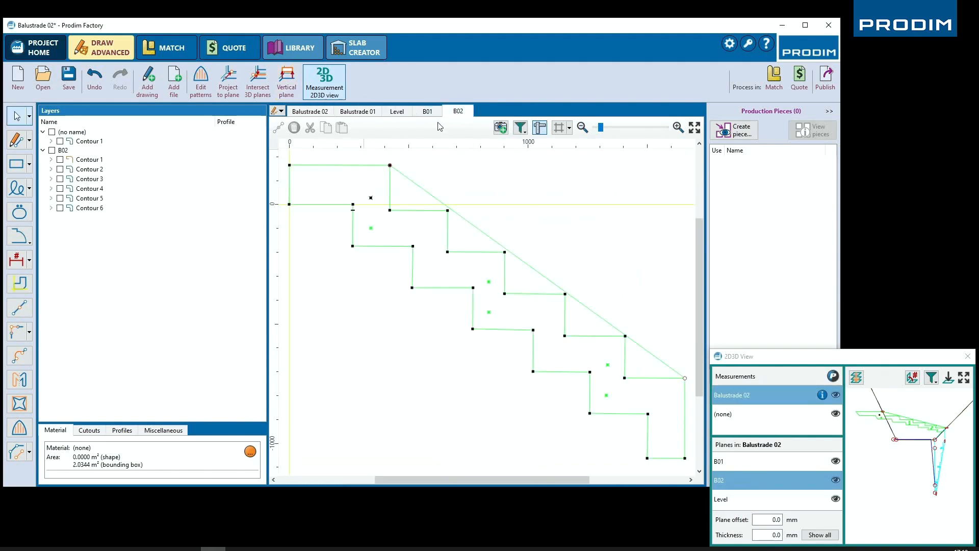
scroll(337, 183, "down", 2)
mouse_move(301, 174)
left_mouse_down()
mouse_move(342, 214)
mouse_move(568, 344)
mouse_move(631, 413)
left_mouse_up()
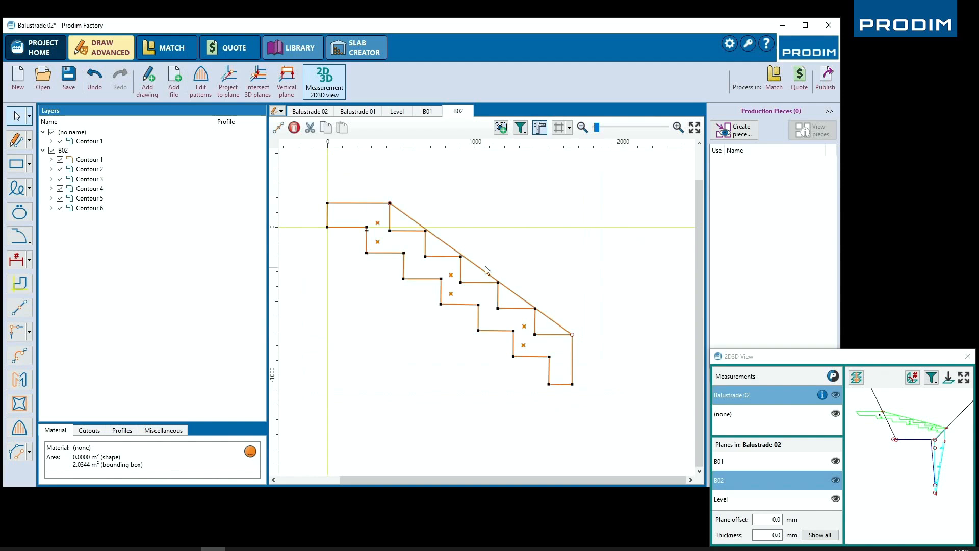
left_click(228, 82)
left_click(310, 111)
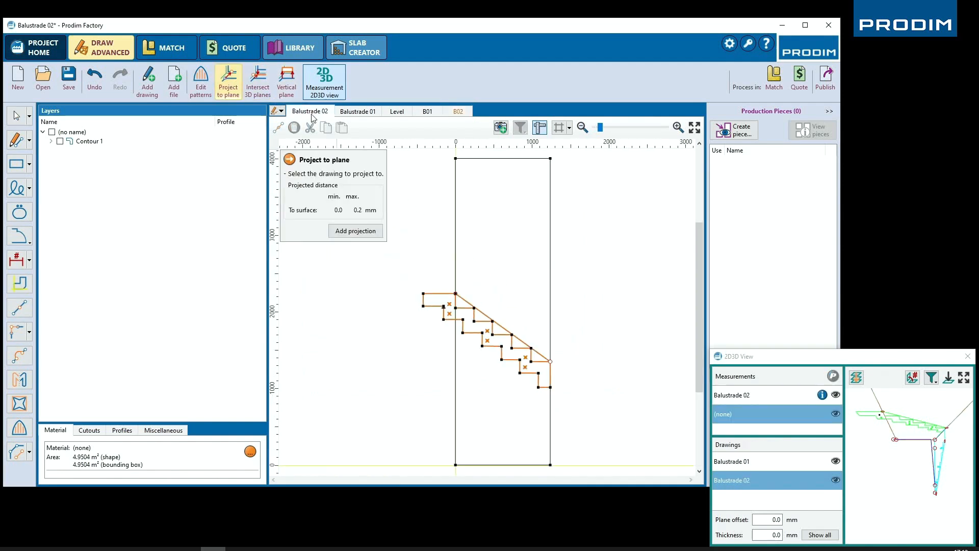
left_click(360, 231)
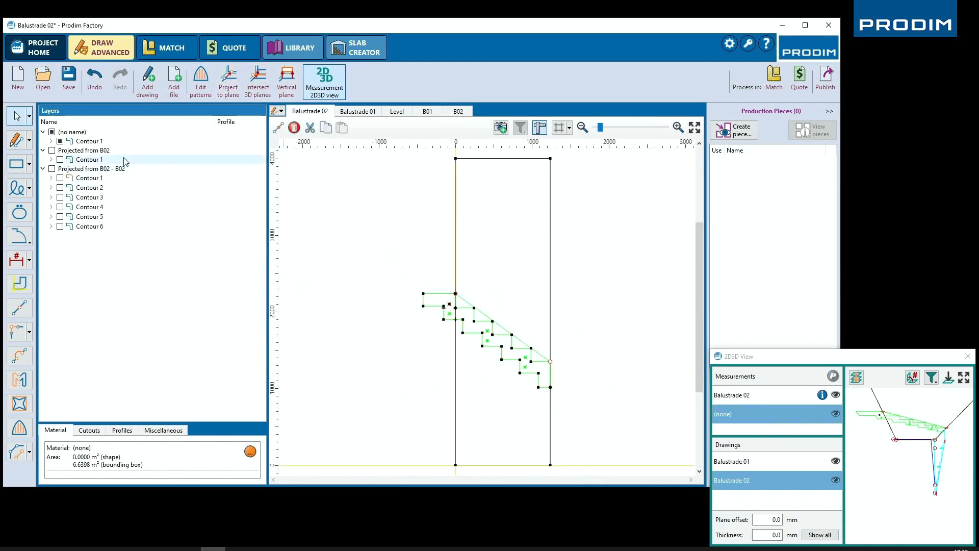
Delete the rectangular plane outline from the Balustrade 02 drawing and move the Balustrade 01 drawing after B02 in the drawing order.
left_click(60, 141)
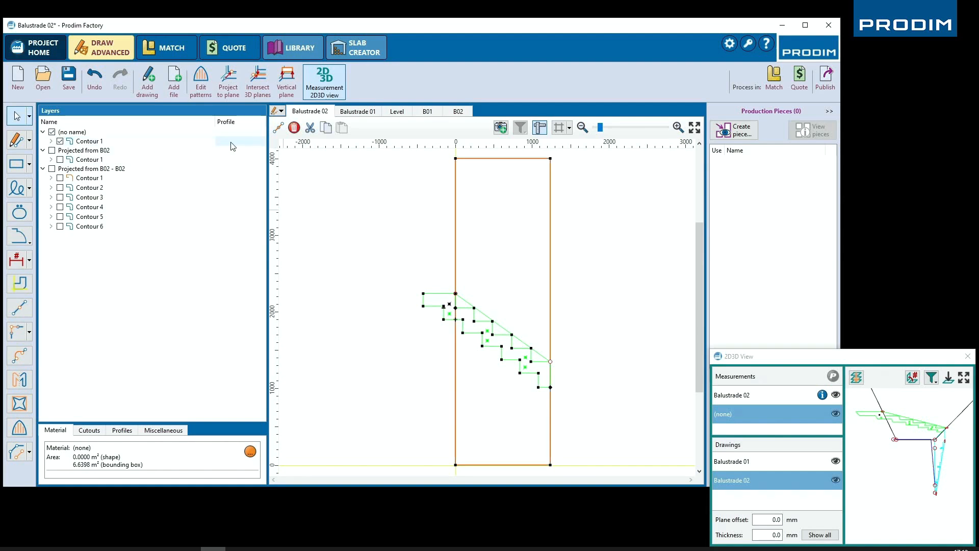
left_click(294, 128)
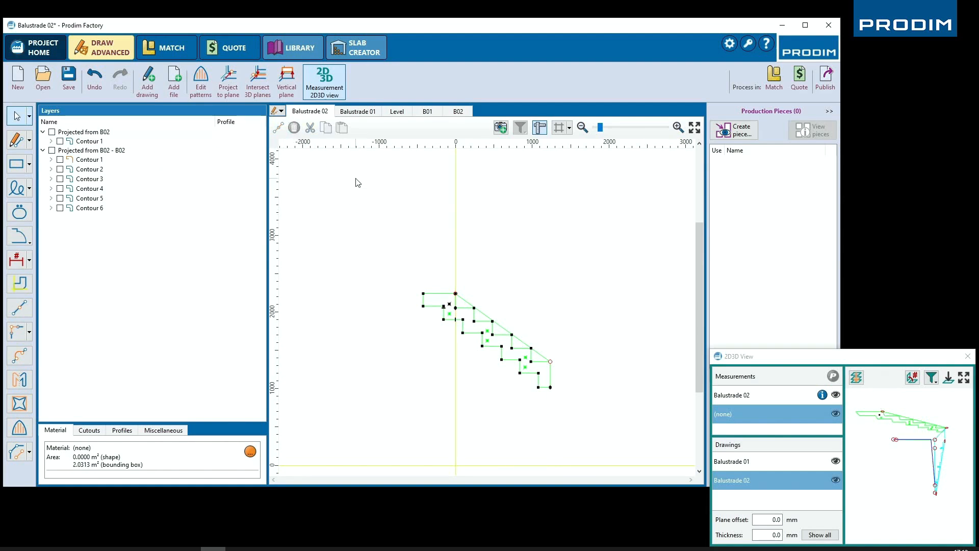
left_click_drag(360, 113, 459, 119)
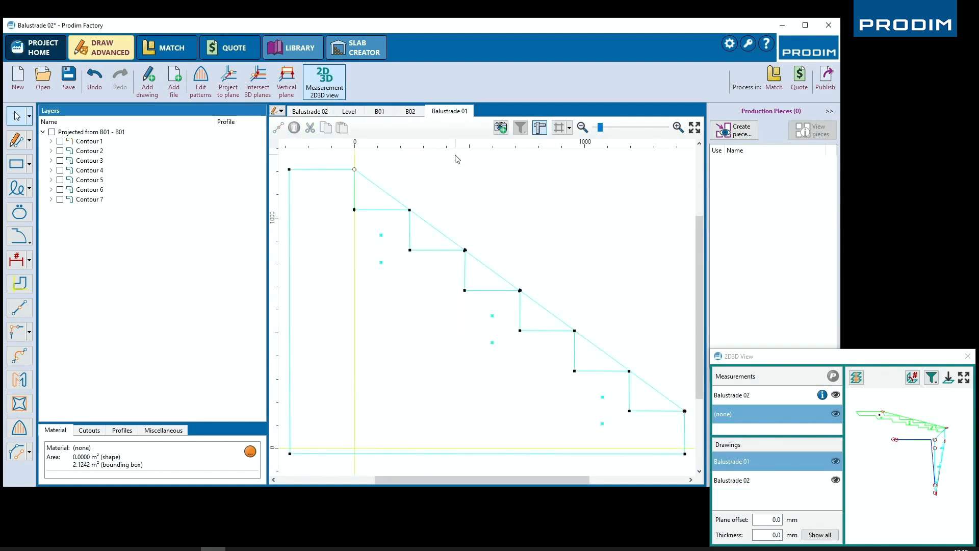
In Balustrade 01, draw a 1000 mm line vertically upward from the lower end of the sloped stair line.
scroll(428, 198, "down", 1)
scroll(446, 217, "down", 1)
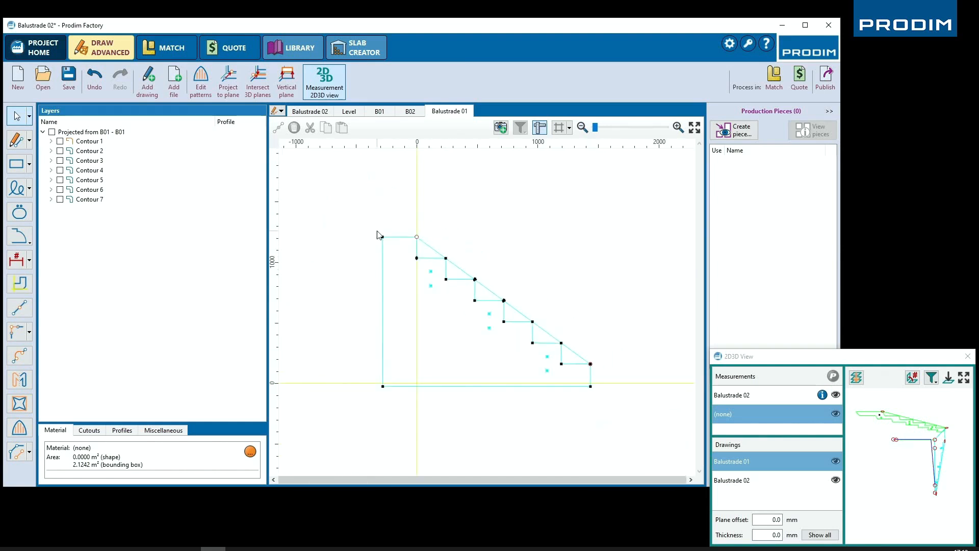
left_click(16, 140)
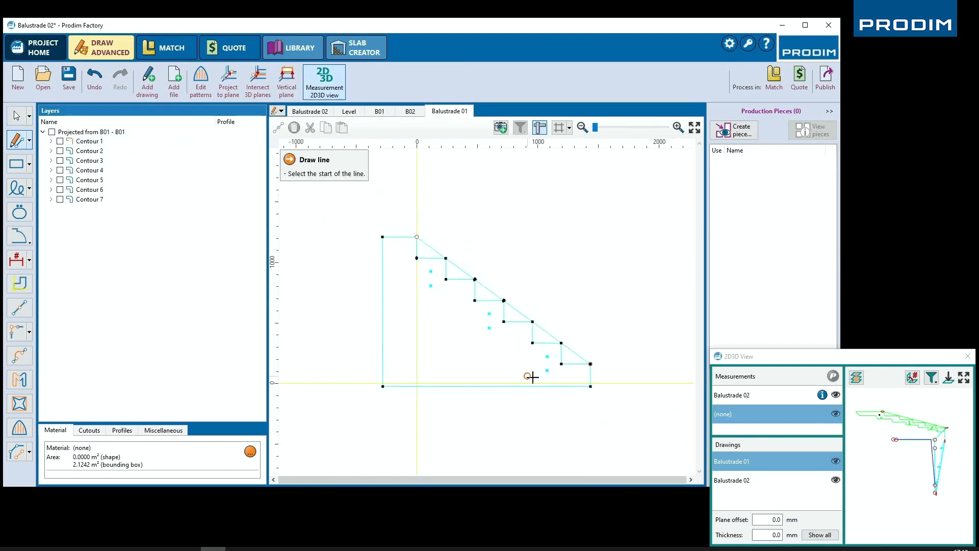
left_click(591, 365)
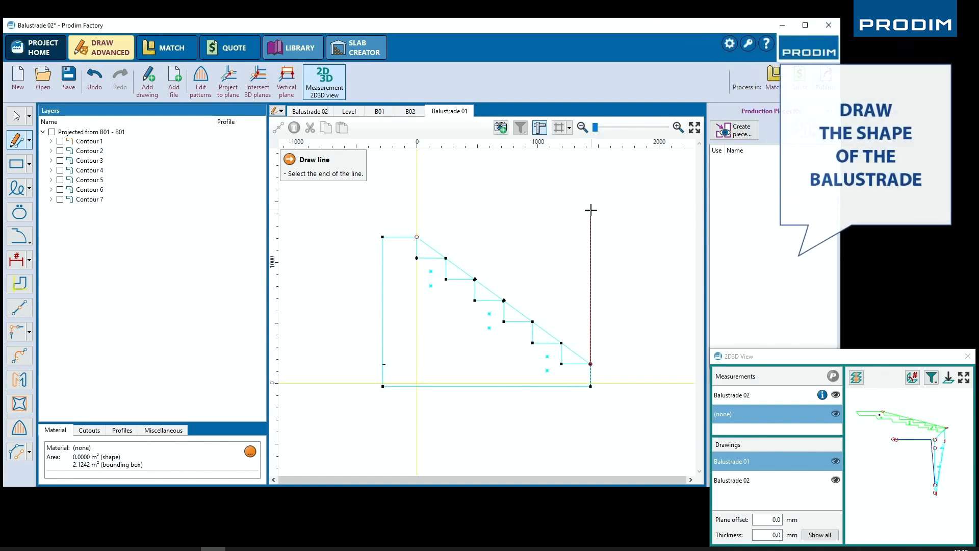
left_click(592, 225)
type("1000")
key("Return")
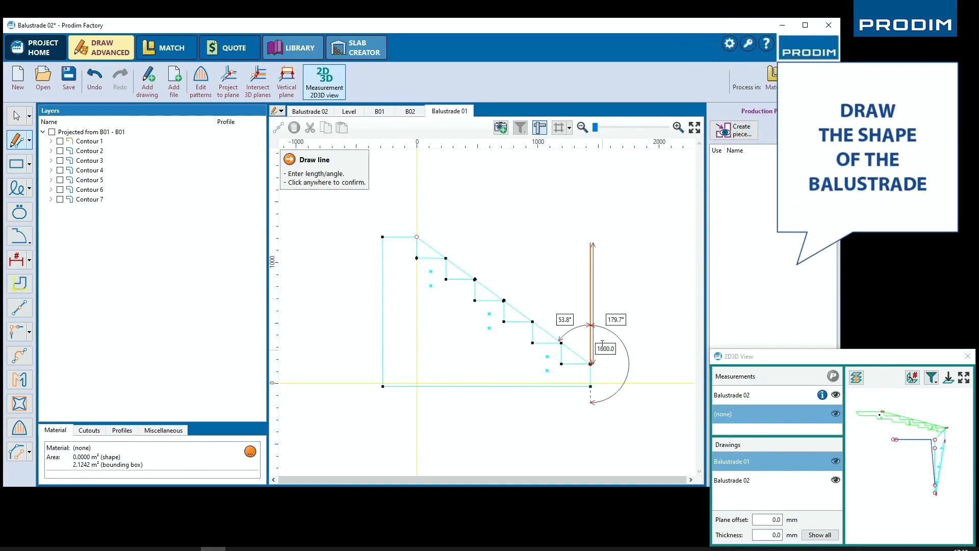
left_click(602, 344)
Draw a 1000 mm line vertically upward from the upper end of the sloped stair line.
left_click(417, 236)
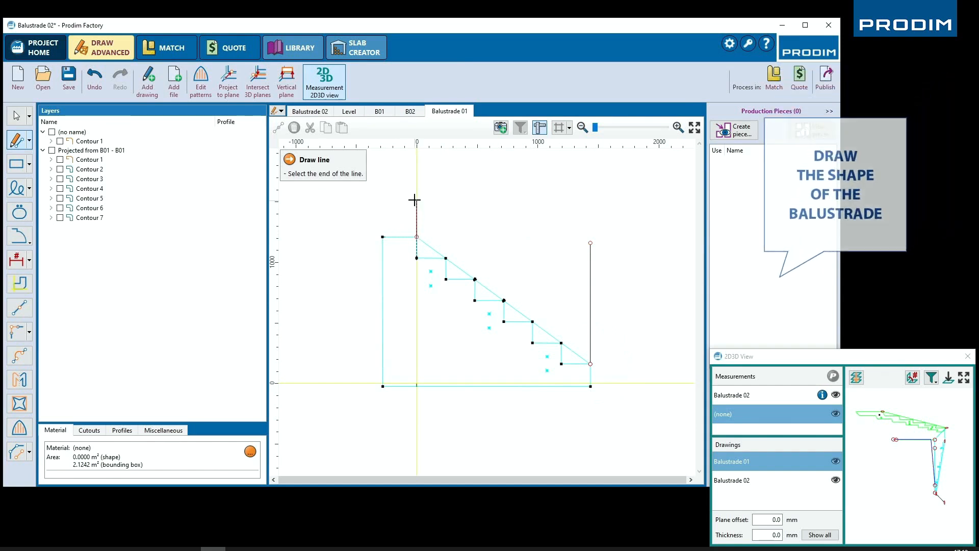
left_click(414, 200)
type("1000")
key("Return")
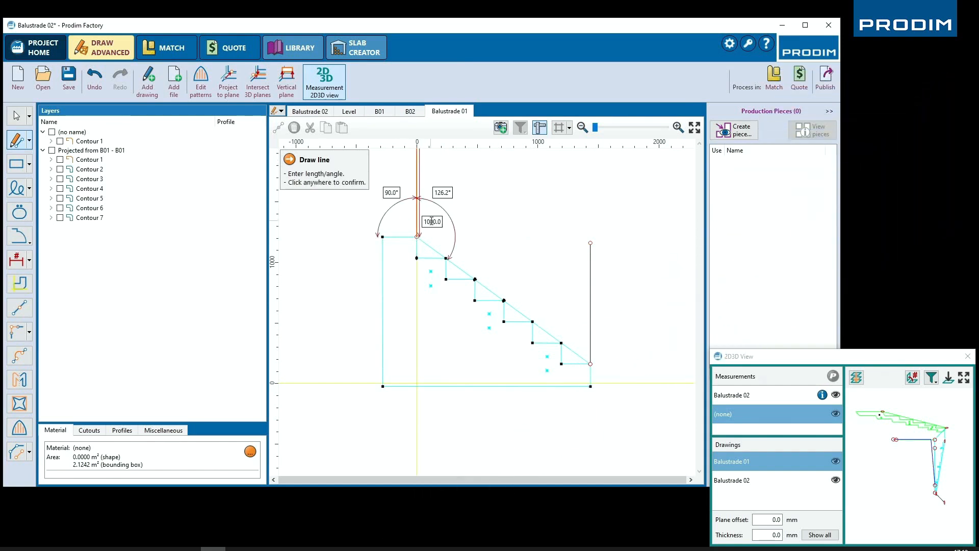
left_click(565, 189)
scroll(517, 283, "up", 2)
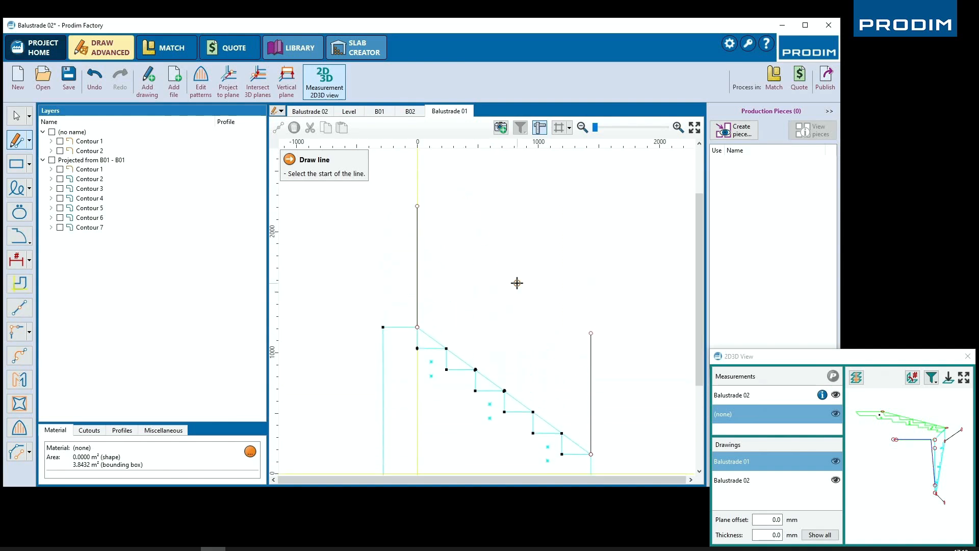
Draw an upright at the landing's far end level with the neighbouring one, and connect the upright tops with horizontal and sloped lines.
left_click(383, 327)
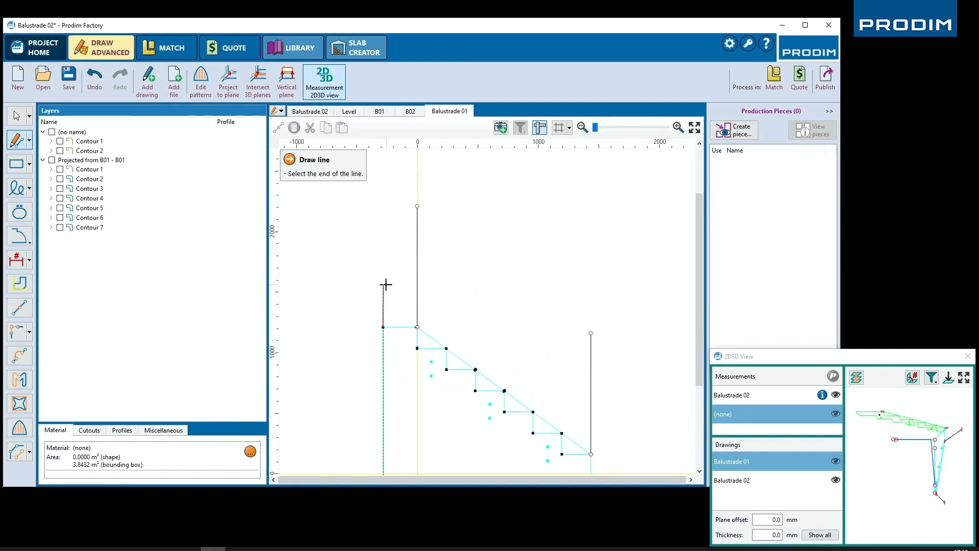
left_click(383, 207)
left_click(418, 206)
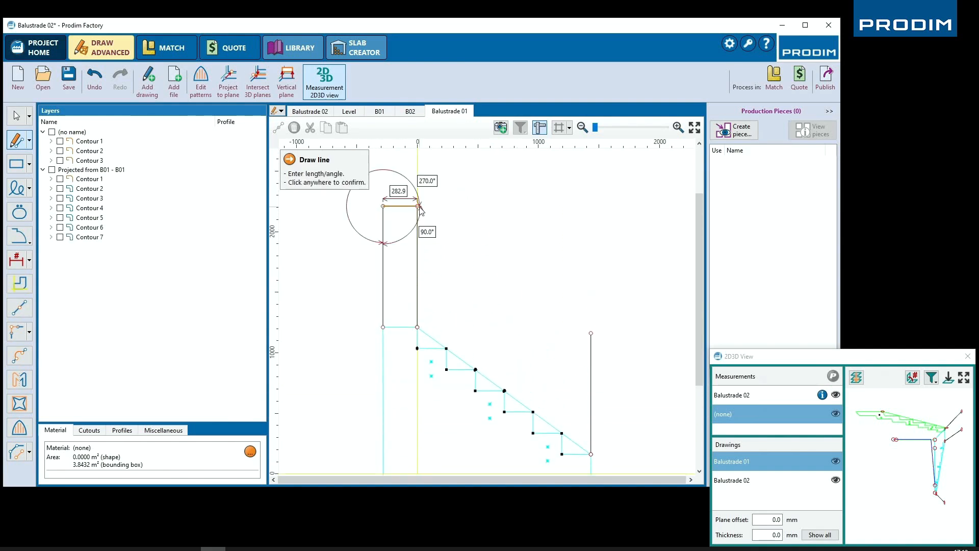
left_click(592, 334)
scroll(559, 316, "down", 2)
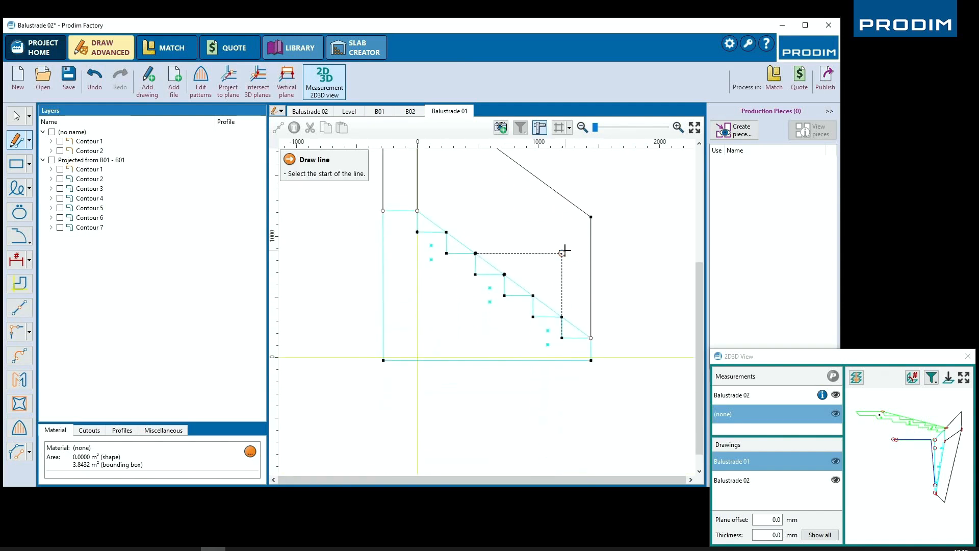
key("Escape")
Offset the sloped stair lines, Line 22 to Line 26 of Contour 1, by 350 mm to the underside of the stairs.
left_click(445, 225)
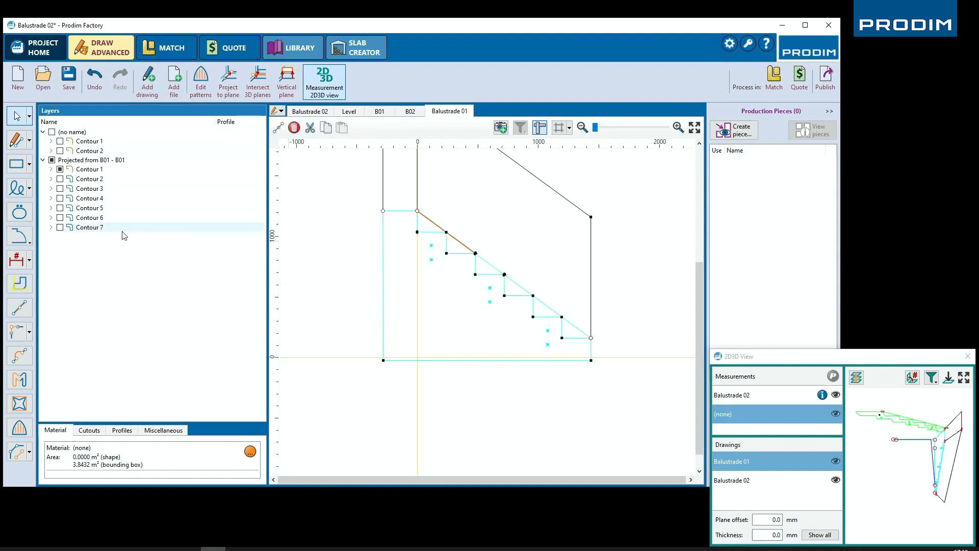
left_click(52, 170)
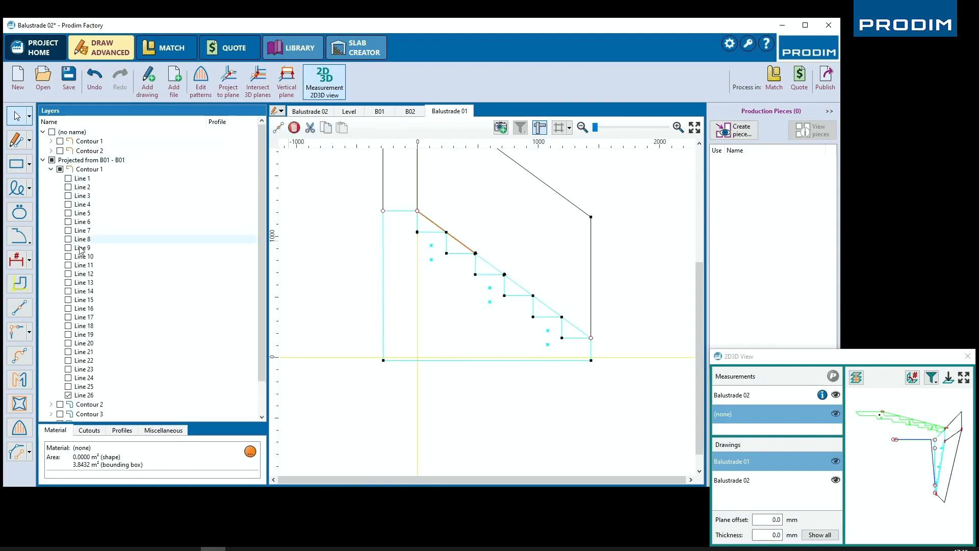
left_click(68, 387)
left_click(68, 377)
left_click(68, 361)
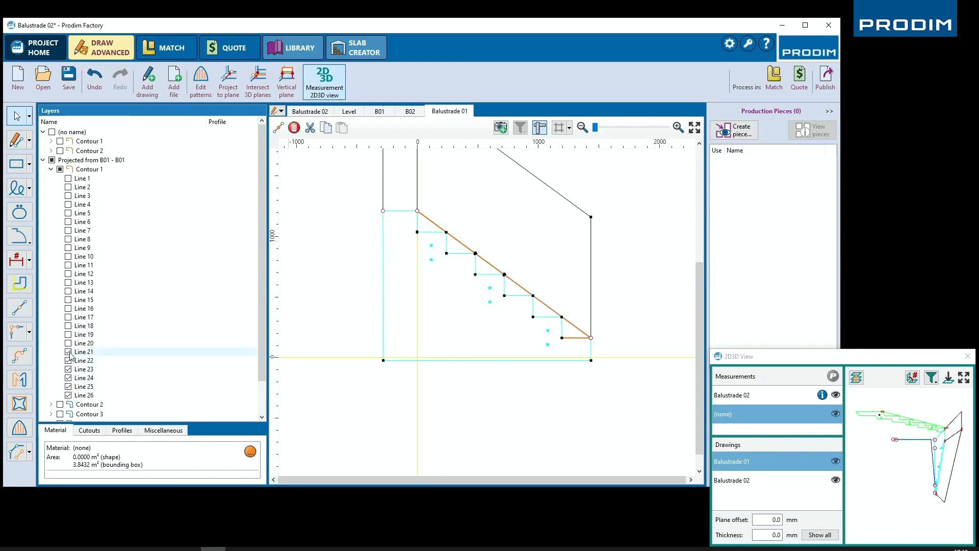
left_click(19, 452)
left_click(71, 473)
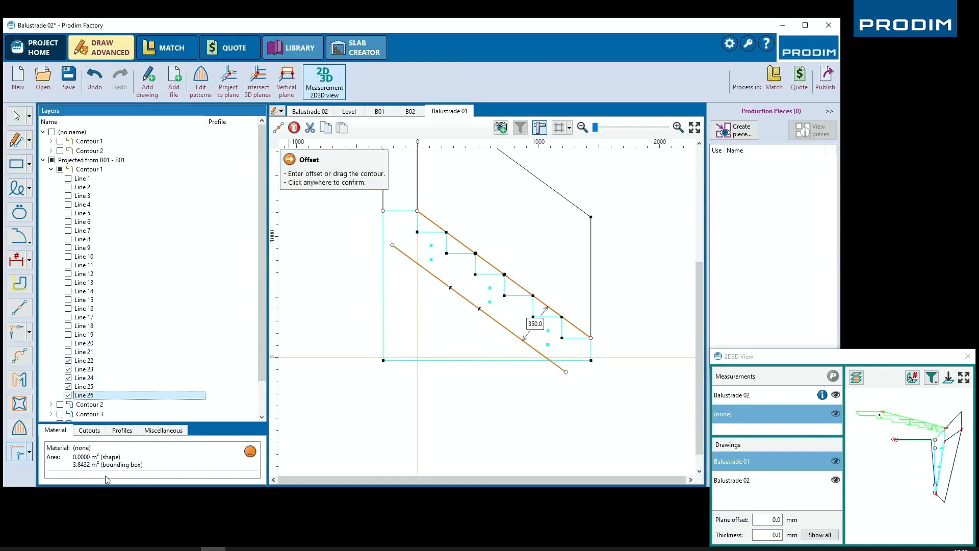
left_click(408, 413)
Delete the projected frame lines, the landing line, the lowest sloped stair lines and the upright above the stair's upper end.
left_click(384, 322)
key("Delete")
left_click(438, 360)
key("Delete")
left_click(559, 367)
key("Delete")
left_click(574, 360)
key("Delete")
left_click(591, 351)
key("Delete")
left_click(576, 338)
key("Delete")
left_click(580, 330)
key("Delete")
left_click(408, 211)
key("Delete")
left_click(417, 199)
key("Delete")
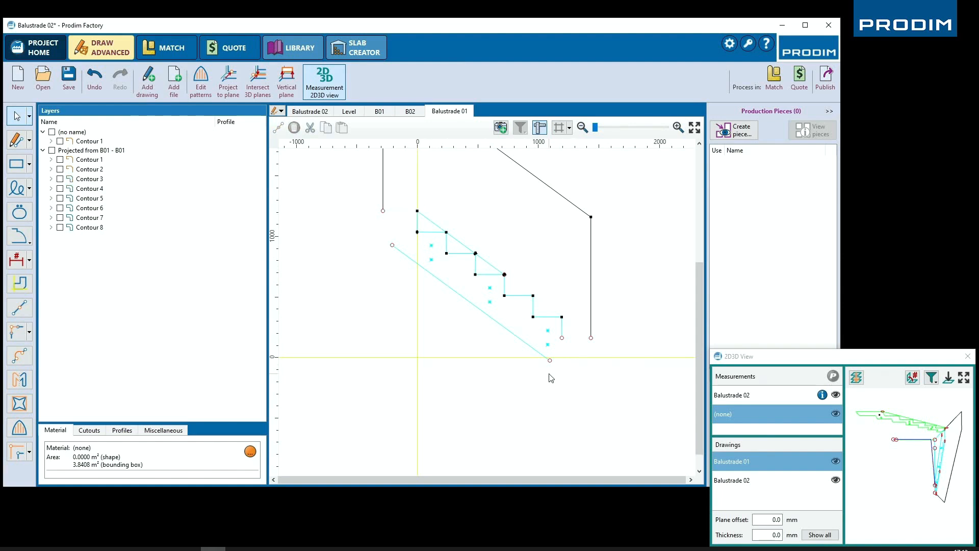
Draw a horizontal line about 339 mm long from the offset line's lower end to below the lower upright.
right_click(551, 378)
left_click(575, 402)
left_click(550, 361)
left_click(589, 363)
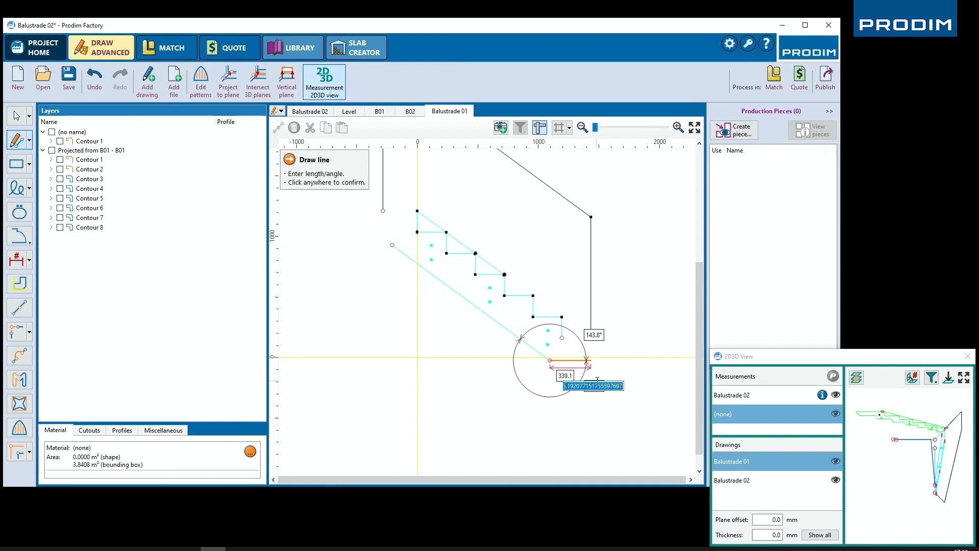
left_click(616, 360)
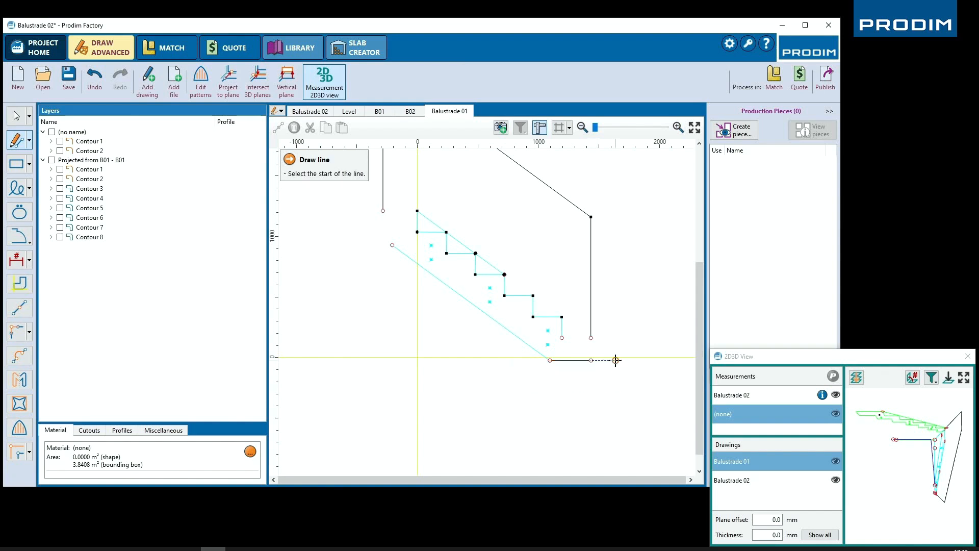
key("Escape")
Trim the lower upright to the base line and the offset line to the landing upright, and move the drawn contour into the projected B01 layer.
right_click(605, 391)
left_click(623, 407)
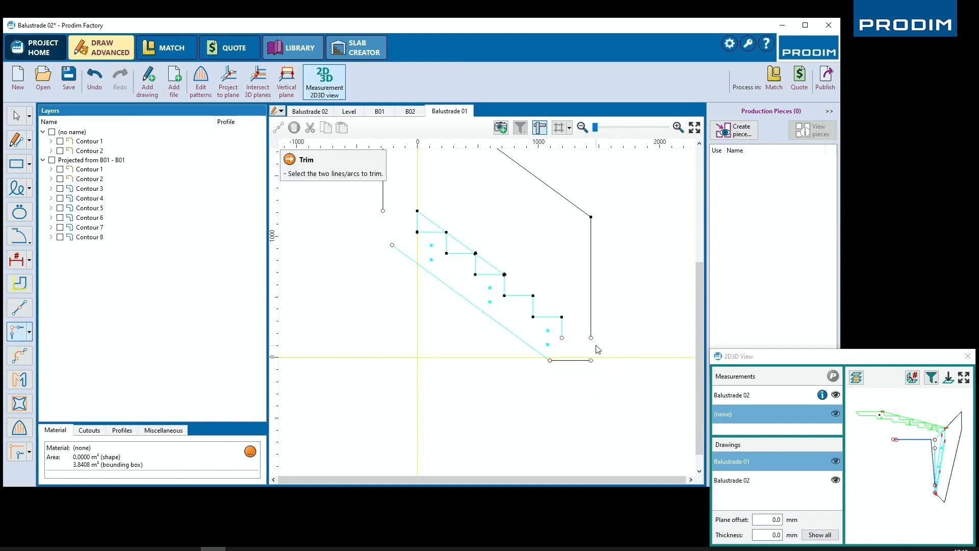
left_click(592, 333)
left_click(588, 361)
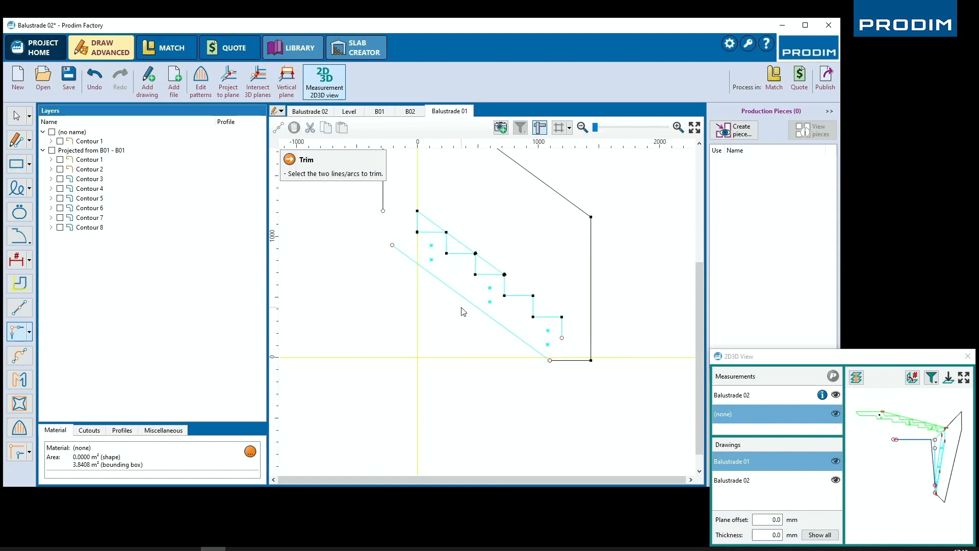
left_click(397, 255)
left_click(384, 204)
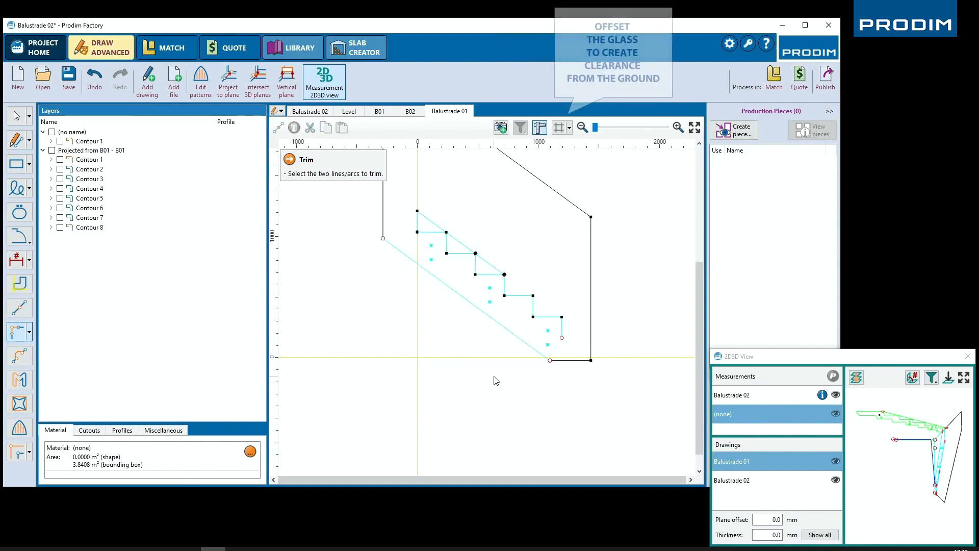
left_click_drag(88, 142, 94, 185)
left_click(427, 376)
Stretch the balustrade's bottom line upward by 5 mm to create clearance from the ground.
left_click(575, 360)
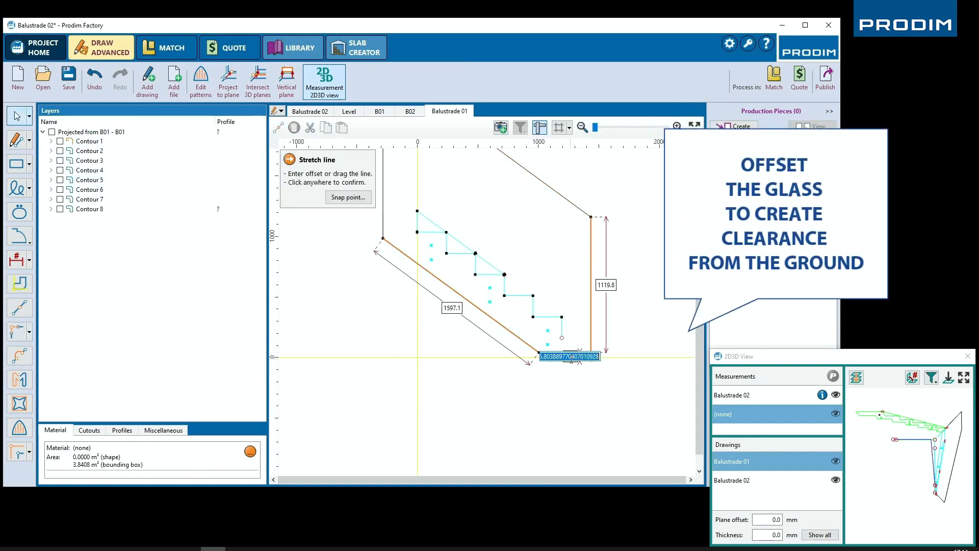
type("5")
key("Return")
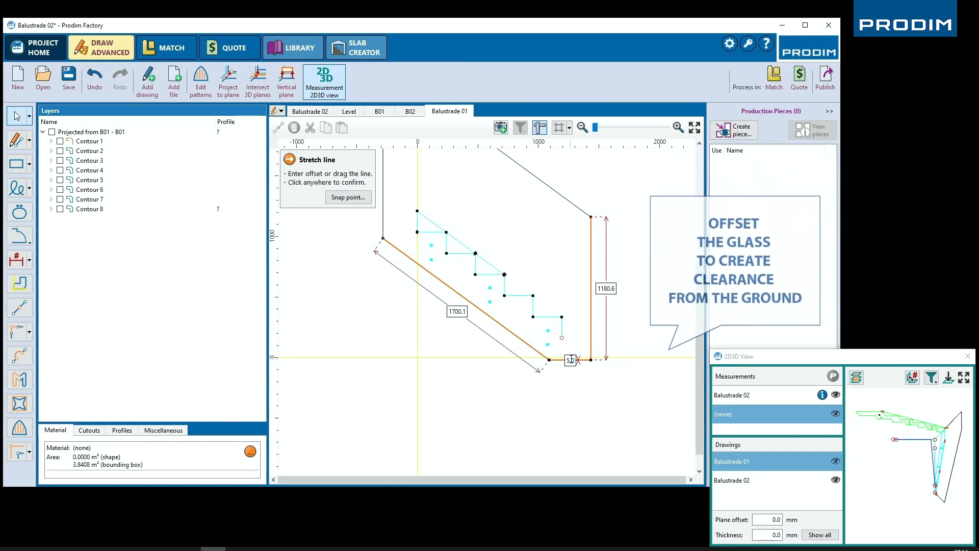
left_click(571, 408)
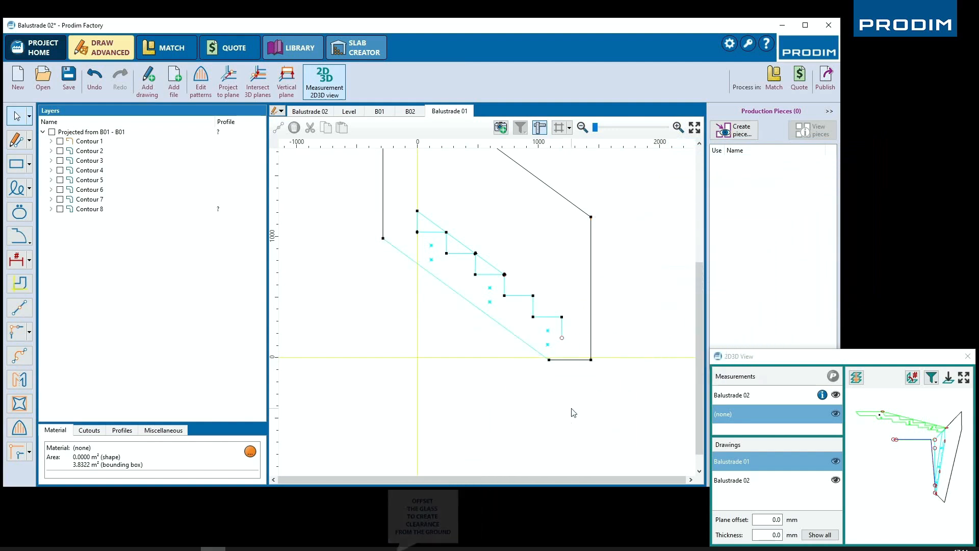
Draw a circle with a 16 mm radius on each of the six measured fixing points along the stairs.
left_click(29, 141)
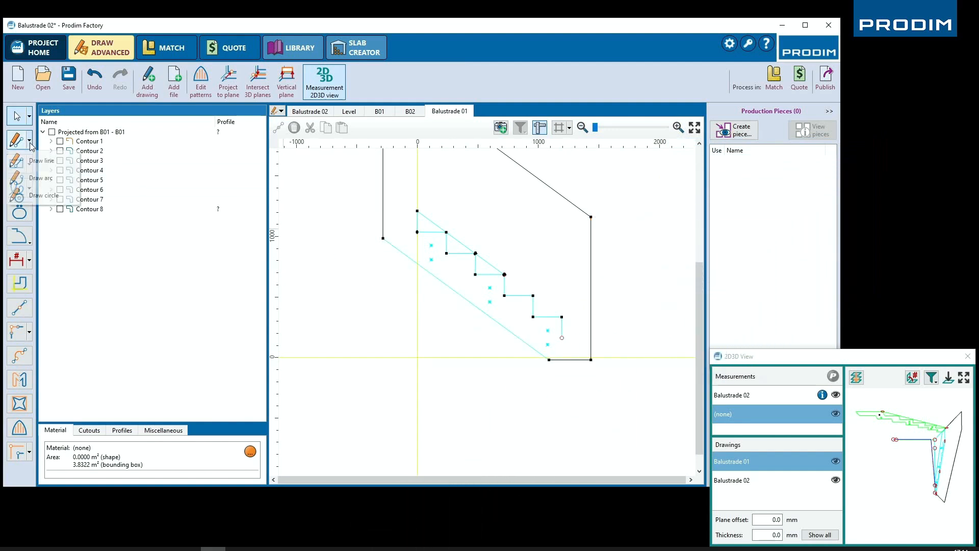
left_click(43, 194)
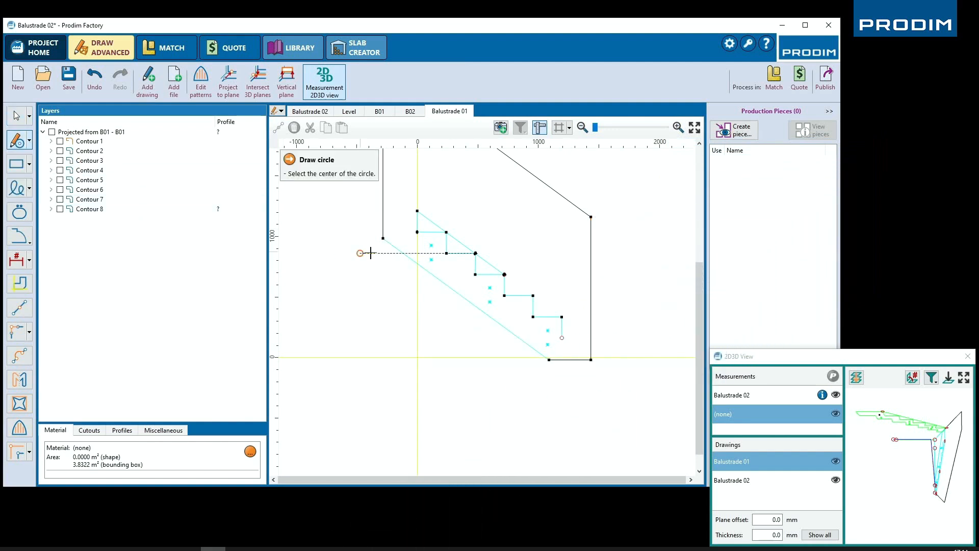
left_click(432, 246)
type("16.0")
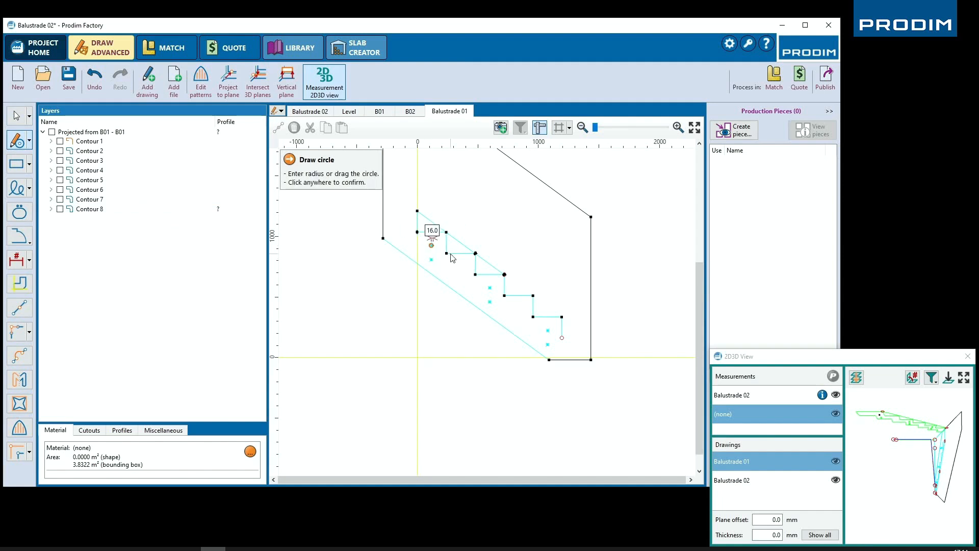
key("Return")
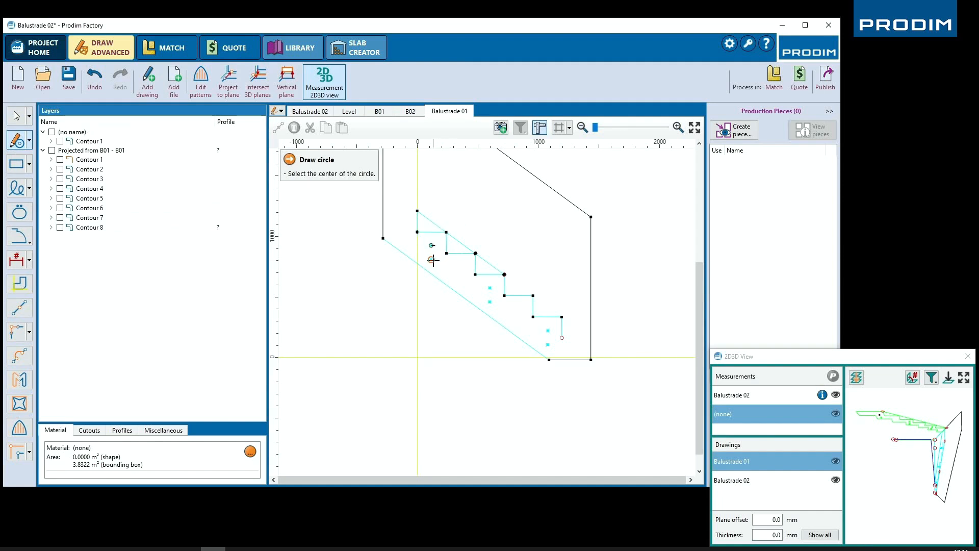
left_click(432, 261)
left_click(497, 284)
left_click(489, 288)
key("Return")
left_click(492, 300)
left_click(488, 298)
key("Return")
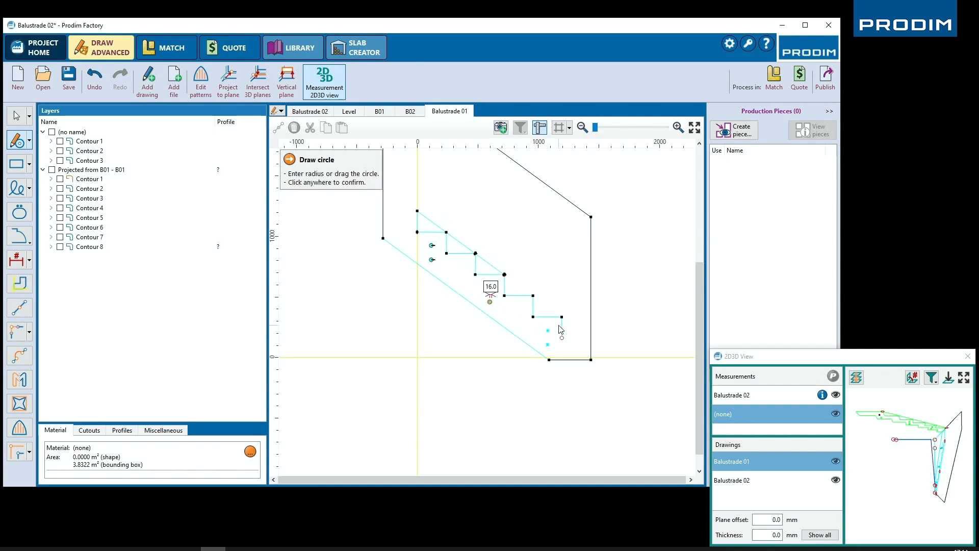
left_click(561, 329)
left_click(547, 330)
key("Return")
left_click(547, 343)
left_click(547, 345)
key("Return")
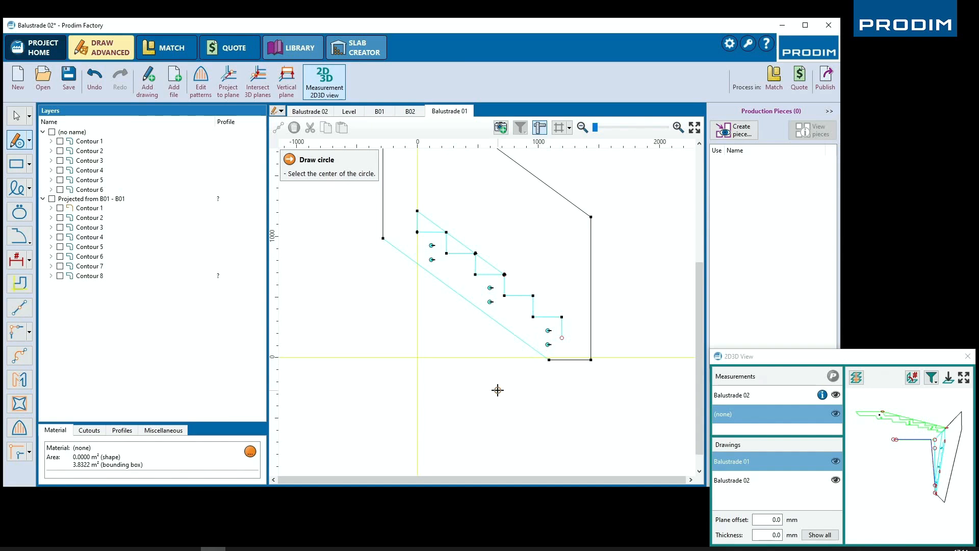
Move all balustrade outline lines and the six hole circles to a new layer named Balustrade 01.
left_click(16, 116)
left_click(382, 215)
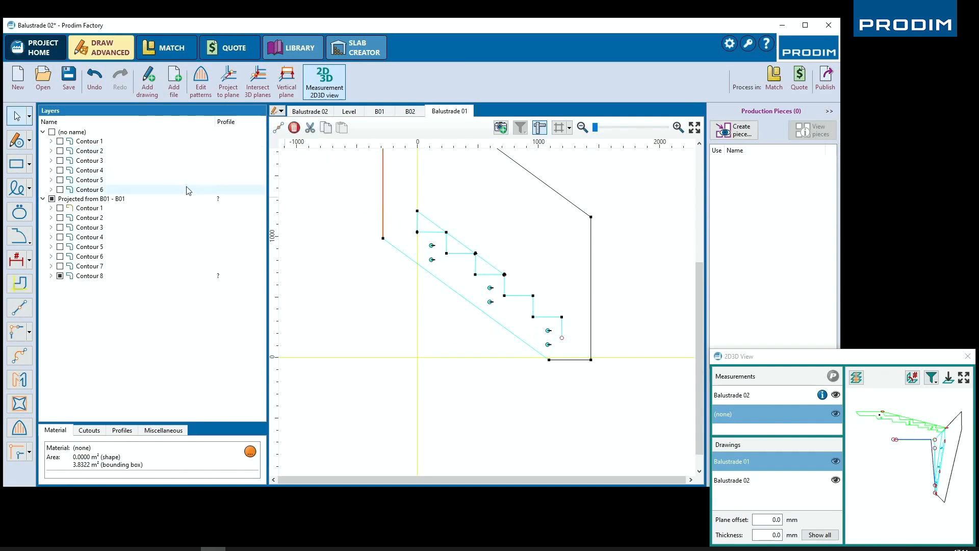
left_click(52, 199)
left_click(52, 199)
left_click(391, 245)
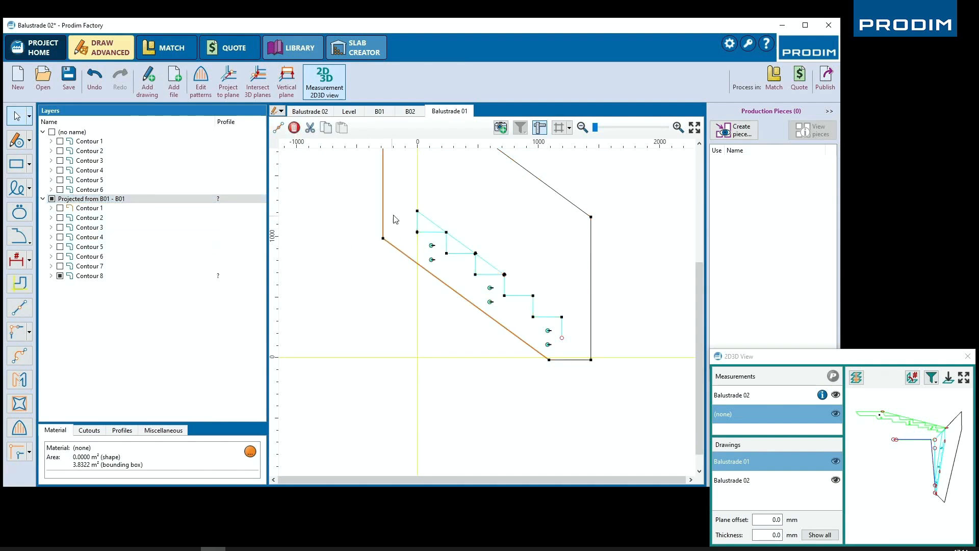
scroll(396, 219, "up", 3)
left_click(407, 186, "ctrl")
left_click(432, 198, "ctrl")
left_click(590, 354, "ctrl")
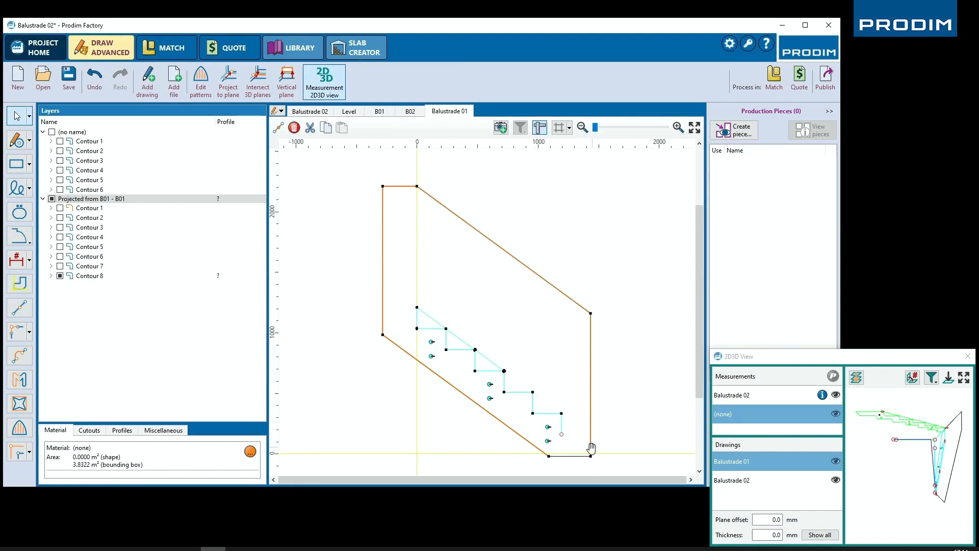
left_click(573, 455, "ctrl")
scroll(432, 340, "up", 2)
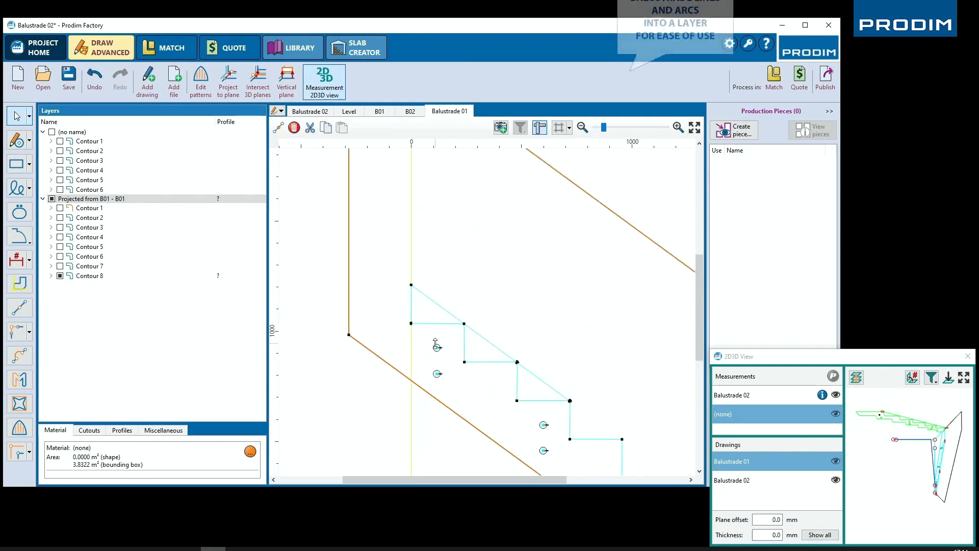
left_click(437, 374, "ctrl")
left_click(544, 425, "ctrl")
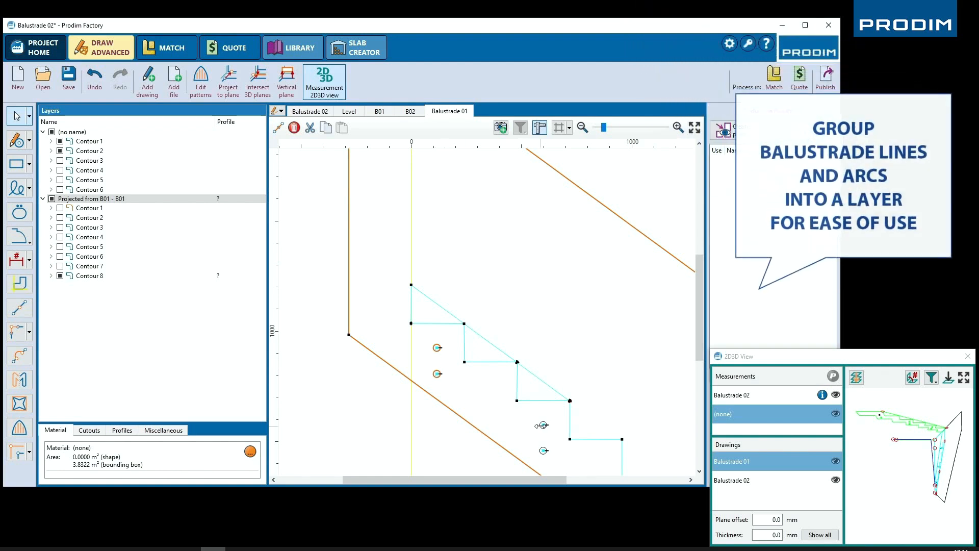
middle_click_drag(589, 468, 483, 360)
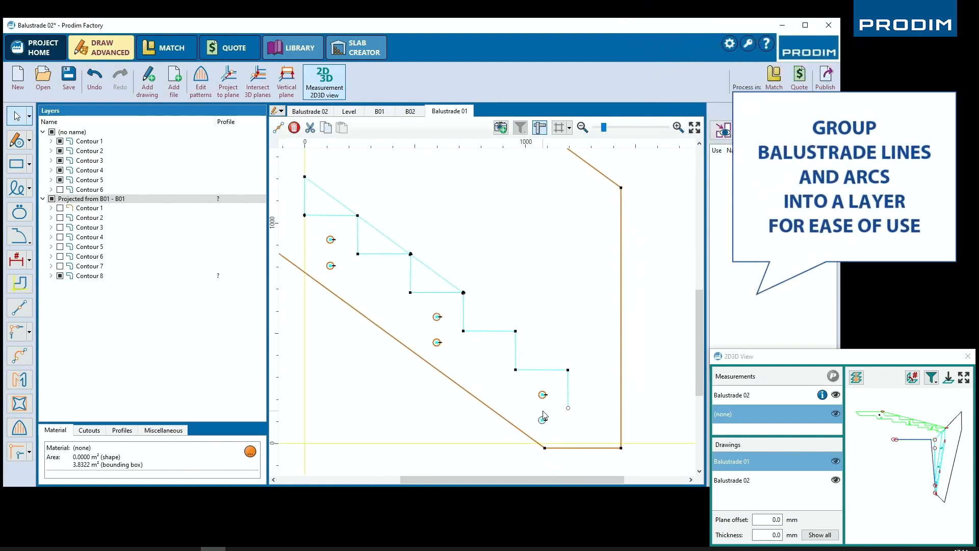
right_click(510, 422)
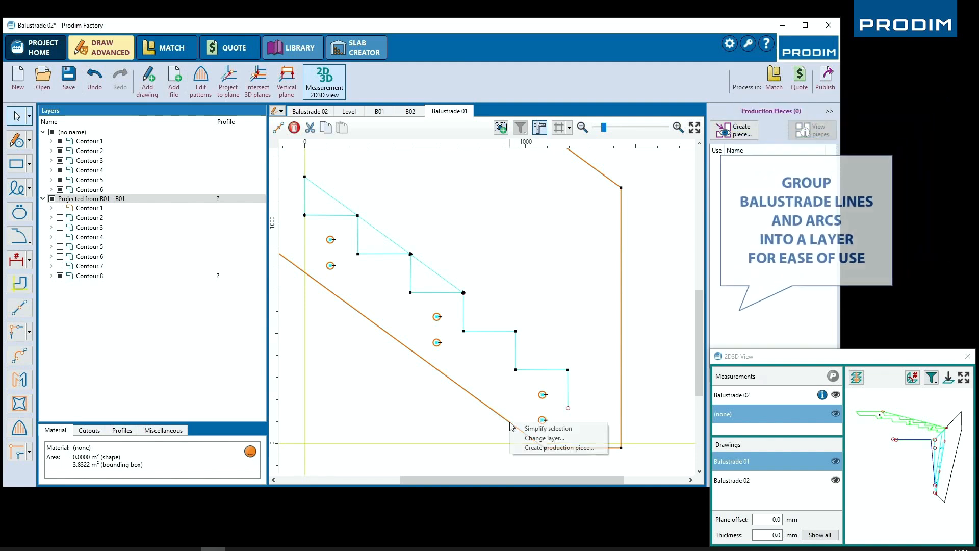
left_click(545, 437)
type("B")
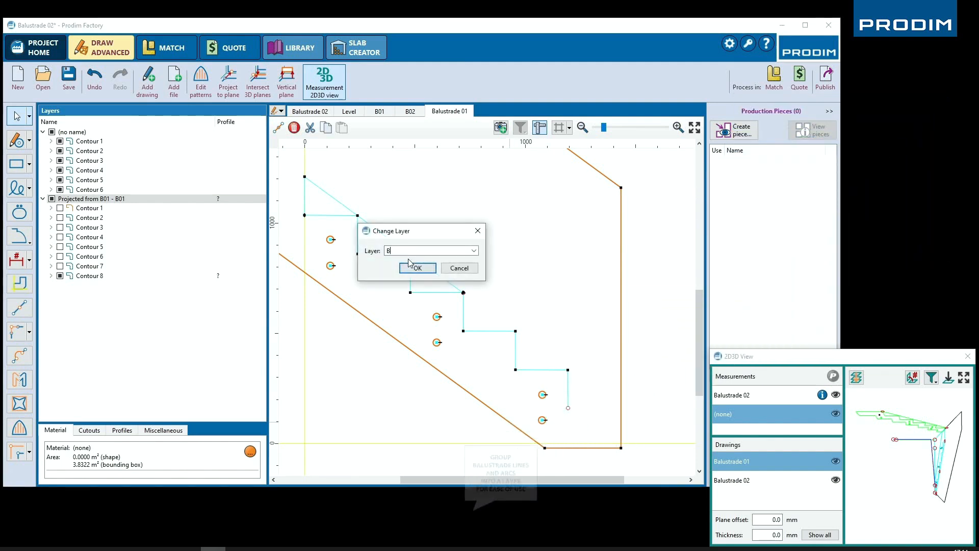
type("alustrade 0")
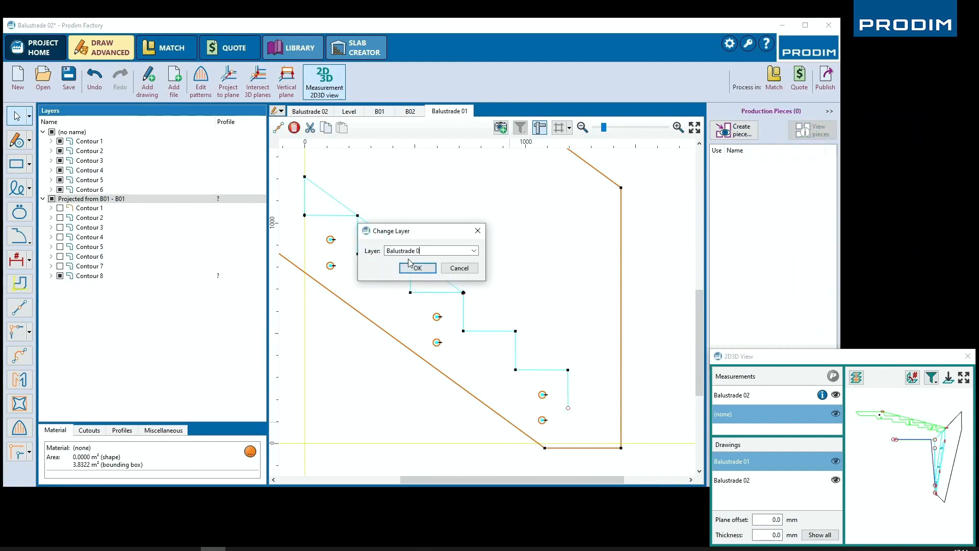
type("1")
left_click(409, 266)
Move the Balustrade 02 drawing after Balustrade 01 in the drawing order.
left_click_drag(291, 110, 438, 113)
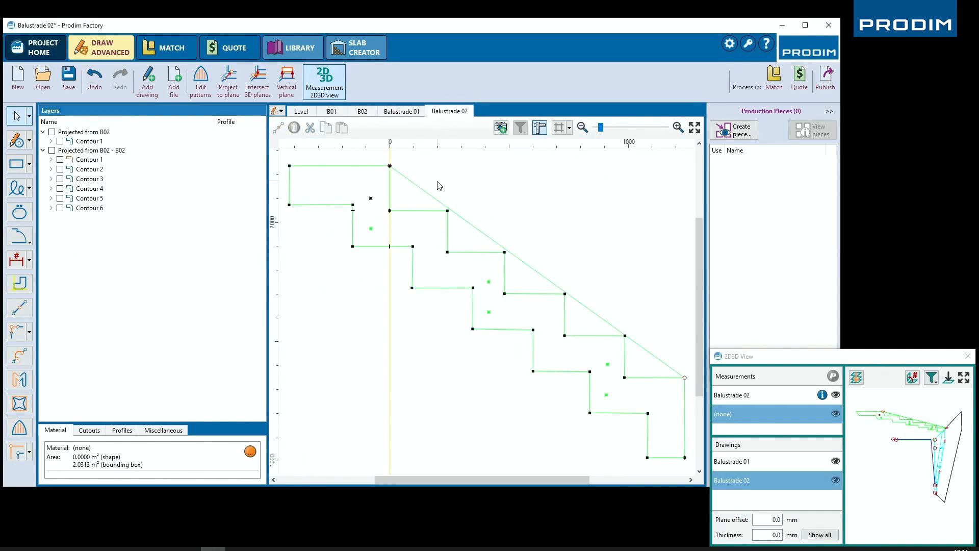
Draw a circle with a 16 mm radius on each of the six measured fixing points in Balustrade 02.
scroll(440, 186, "down", 3)
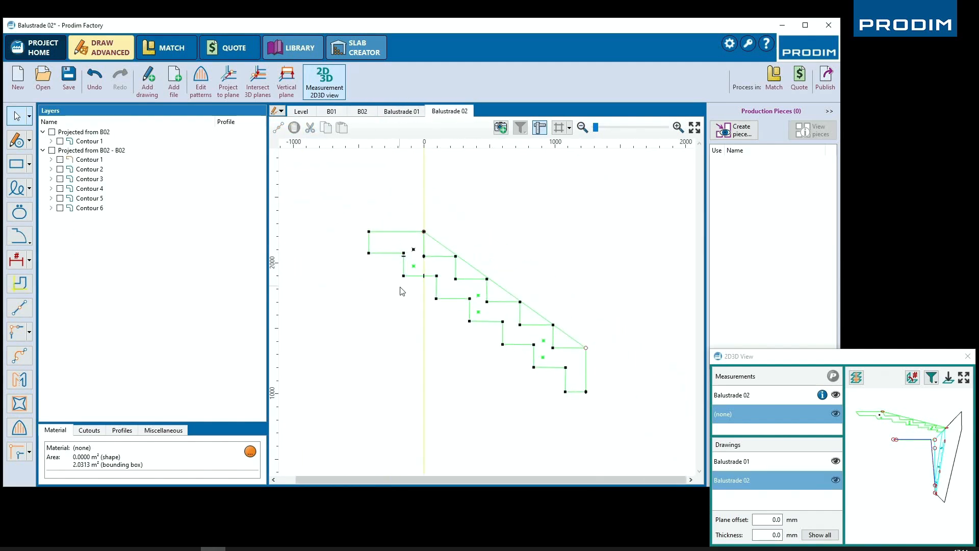
left_click(17, 140)
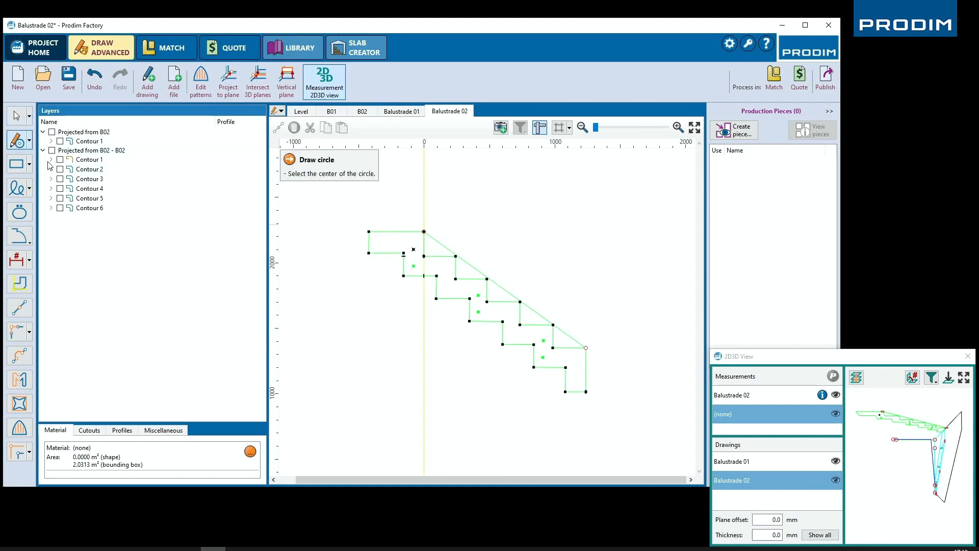
left_click(411, 252)
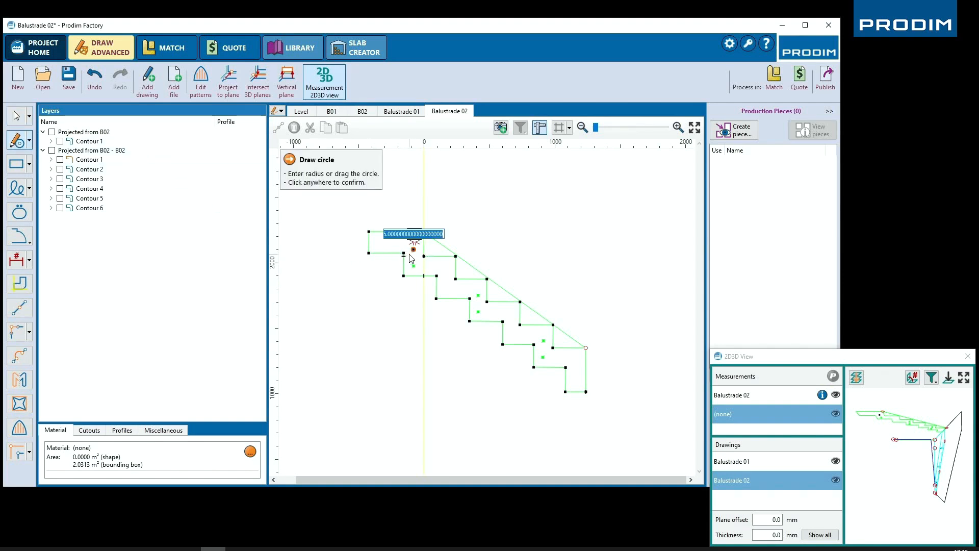
left_click(408, 257)
left_click(413, 264)
type("16.0")
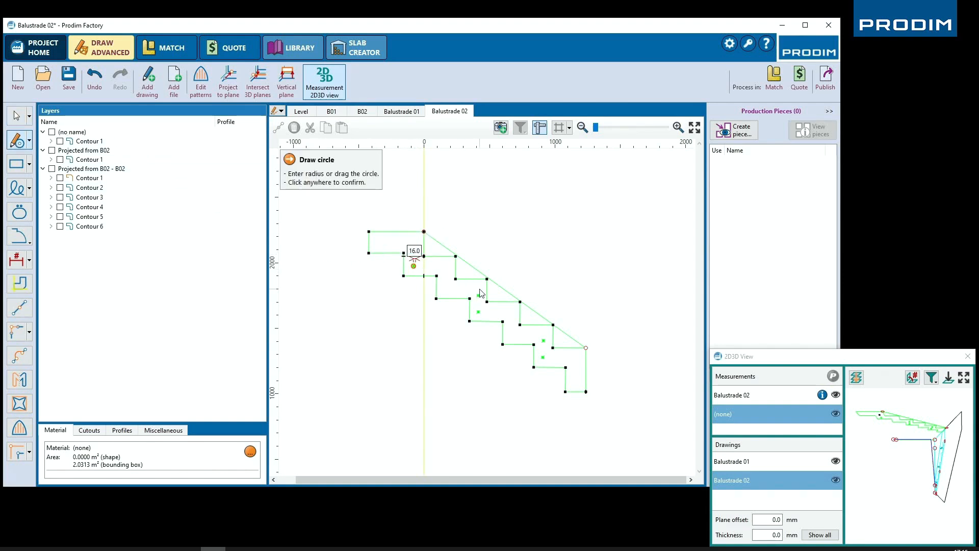
left_click(479, 294)
left_click(478, 295)
key("Return")
left_click(479, 311)
left_click(479, 312)
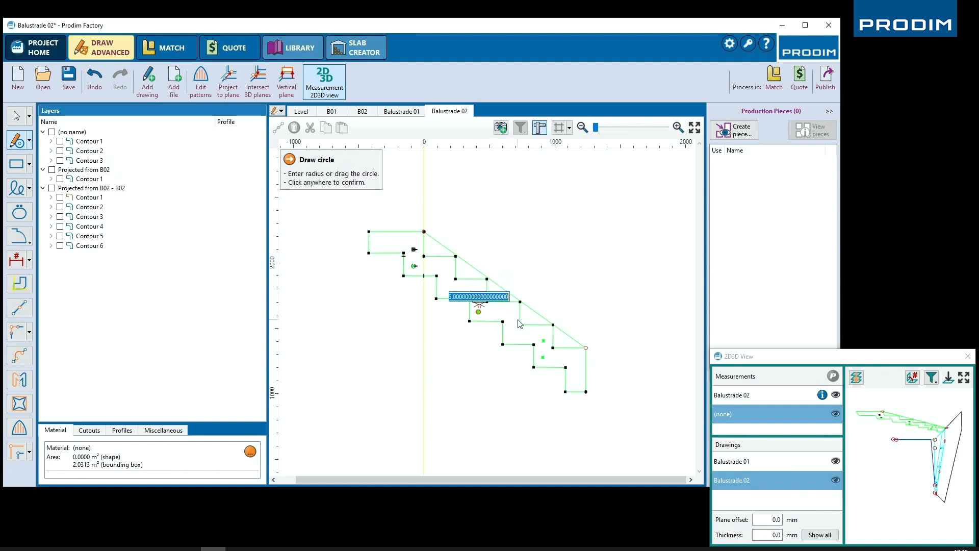
left_click(519, 324)
left_click(544, 339)
left_click(544, 348)
left_click(543, 356)
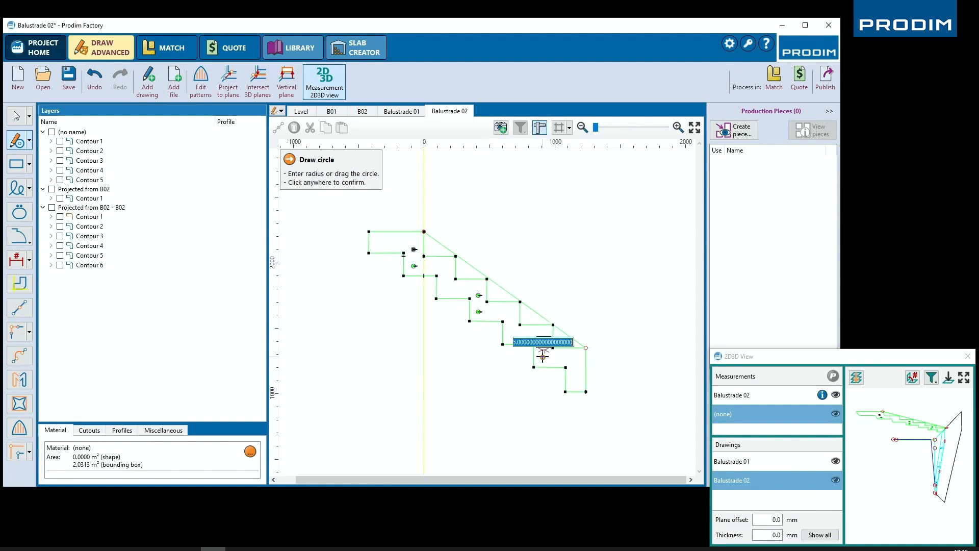
left_click(545, 352)
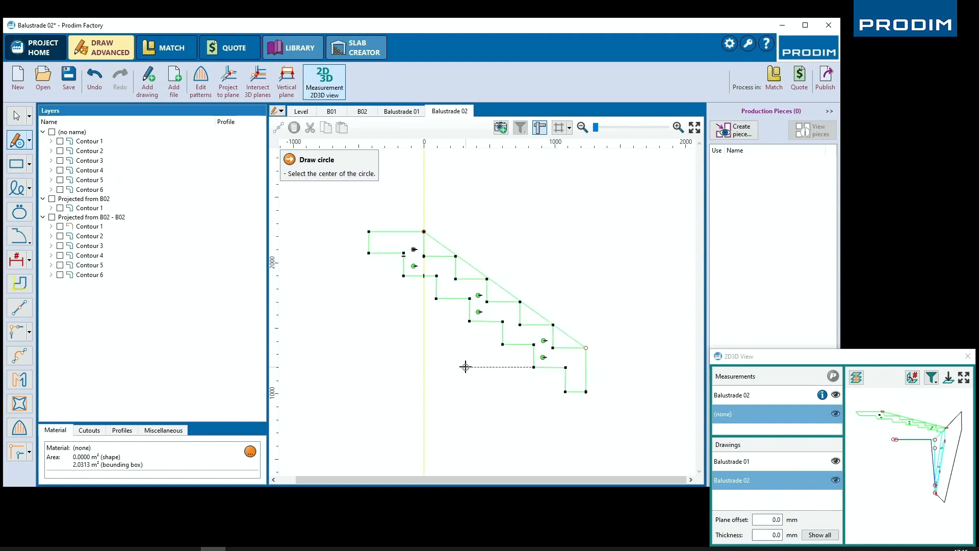
Draw a vertical line 1000 mm upward from the lower end of the sloped stair line.
left_click(29, 147)
left_click(35, 158)
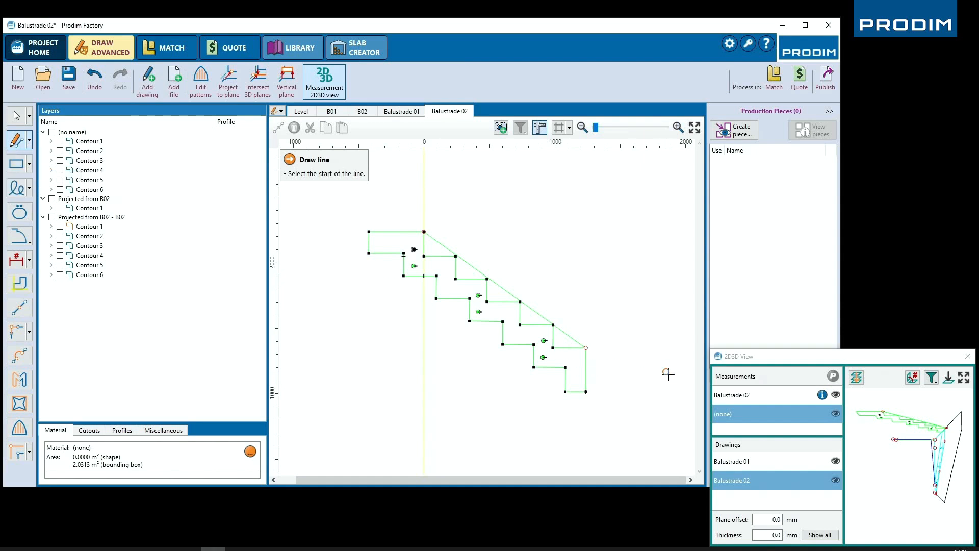
left_click(587, 348)
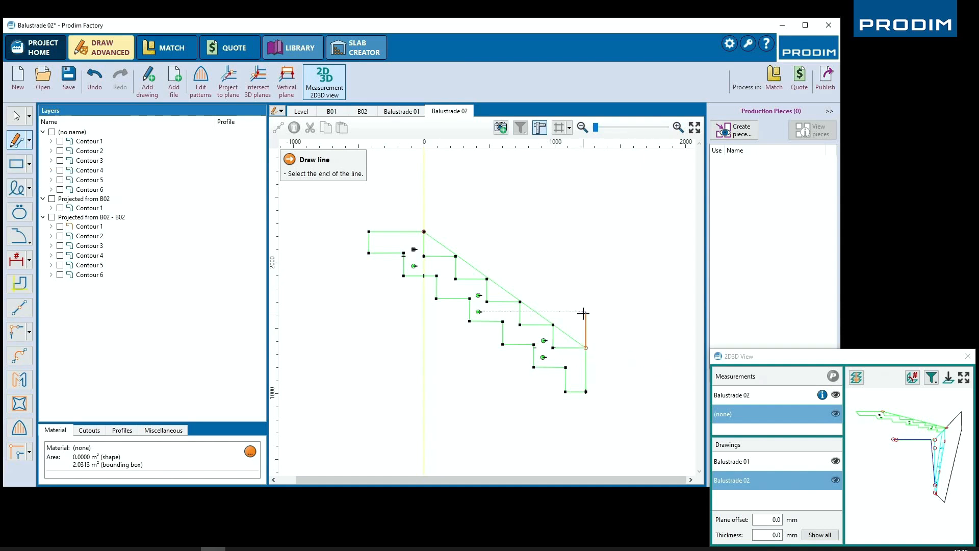
left_click(588, 201)
left_click(602, 329)
type("1000")
key("Return")
left_click(562, 267)
Draw a vertical line 1000 mm upward from the upper end of the sloped line, where it meets the landing.
left_click(424, 232)
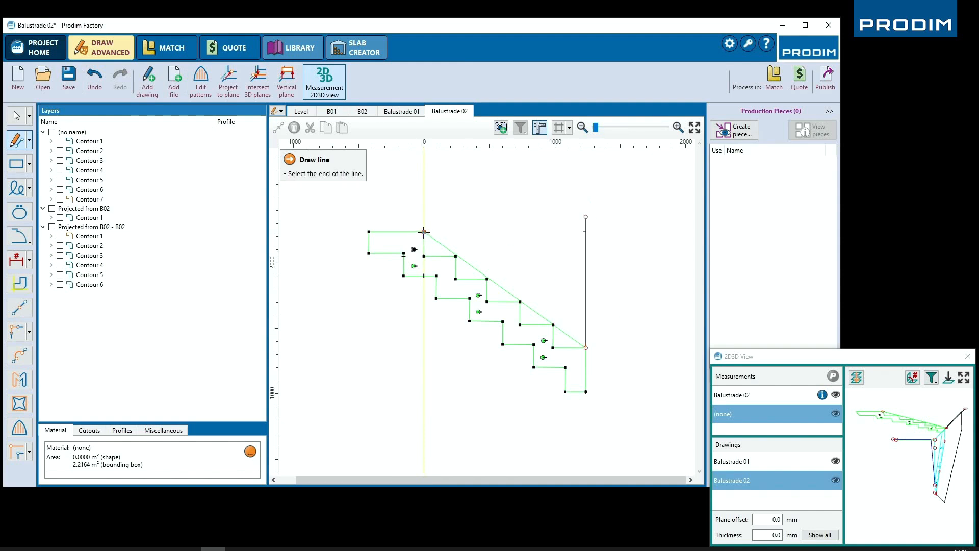
left_click(425, 176)
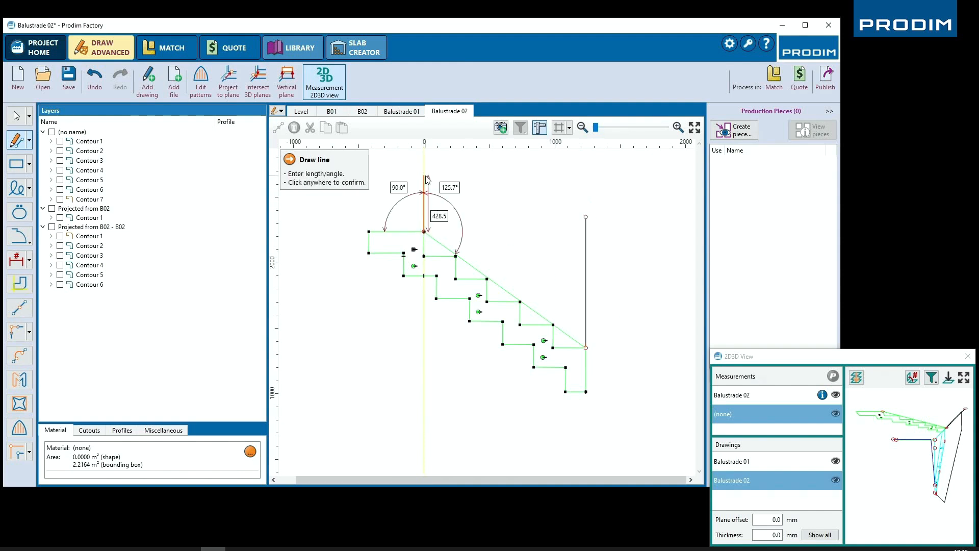
type("1000")
key("Return")
left_click(320, 230)
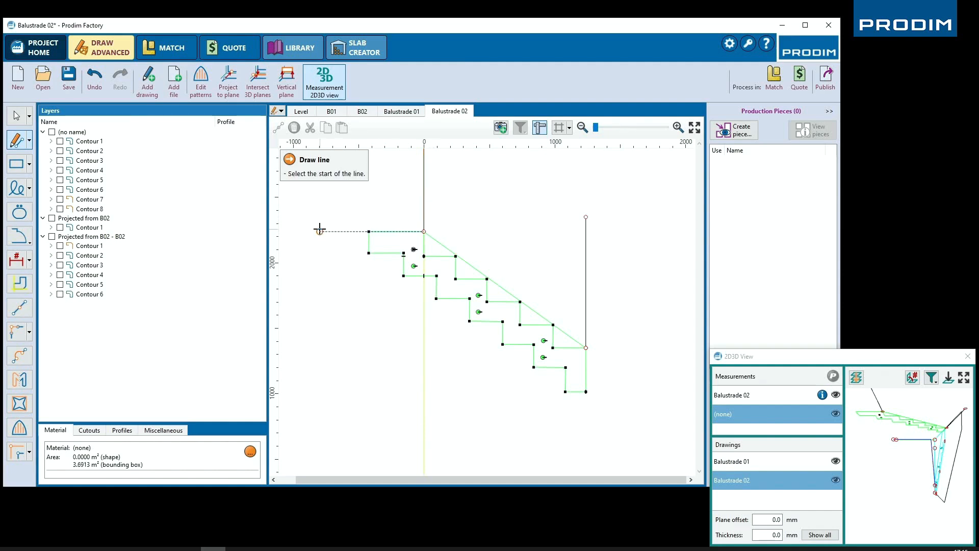
Draw a vertical line up from the landing's outer end and join it horizontally to the top of the upper 1000 mm line.
scroll(319, 227, "up", 3)
left_click(367, 396)
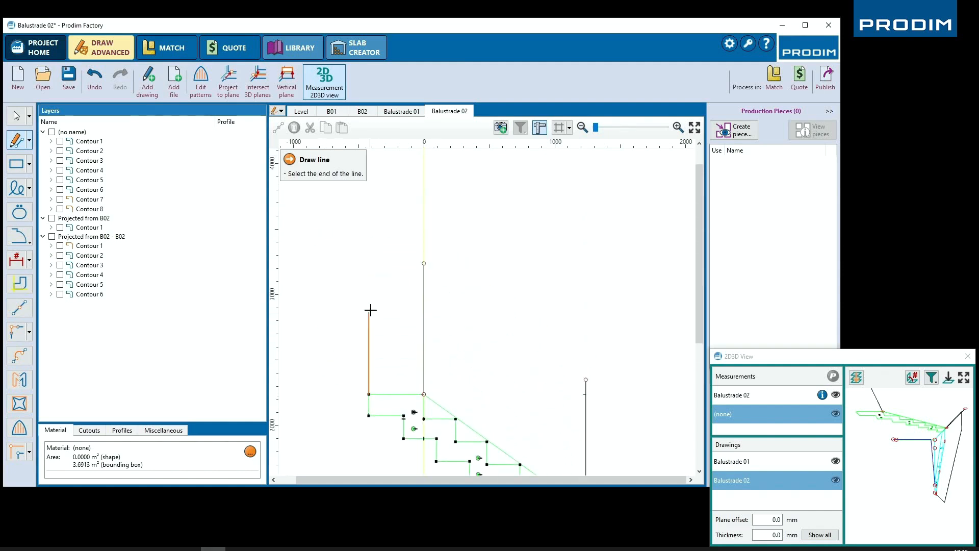
left_click(365, 264)
left_click(367, 265)
left_click(368, 264)
left_click(425, 265)
left_click(426, 267)
Draw the sloped top edge connecting the top ends of the two 1000 mm vertical lines.
left_click(423, 264)
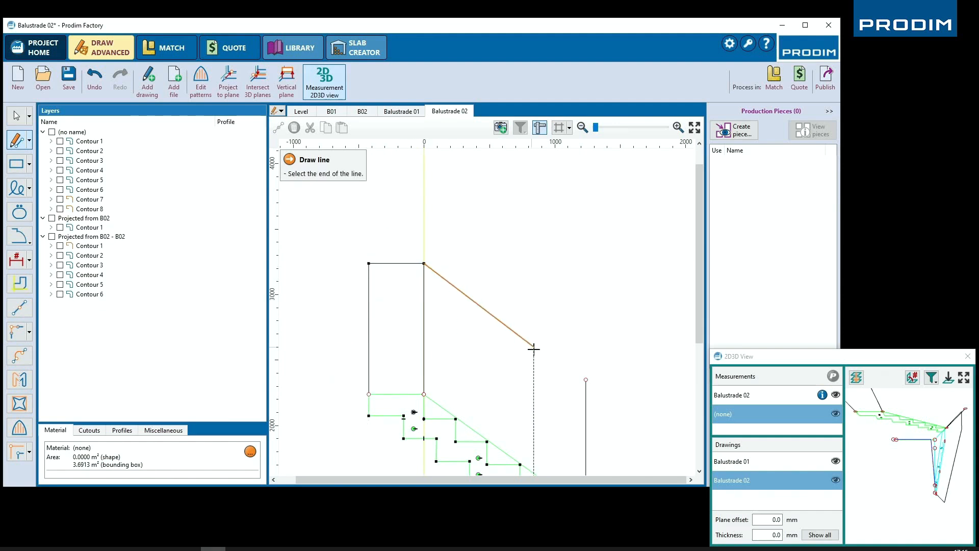
left_click(587, 380)
left_click(565, 390)
middle_click_drag(564, 387, 555, 227)
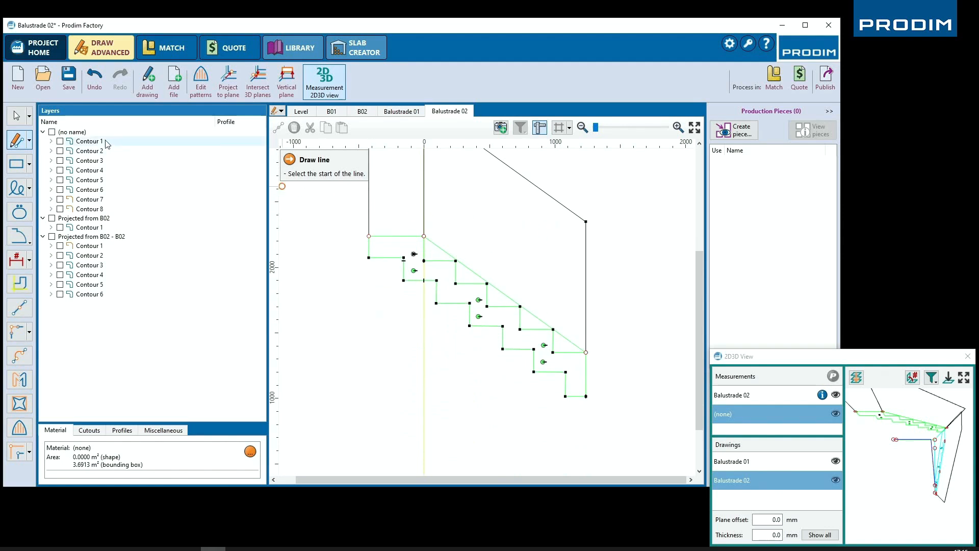
Offset the sloped stair line downward by about 412 mm so the copy runs below the steps.
left_click(17, 115)
left_click(433, 247)
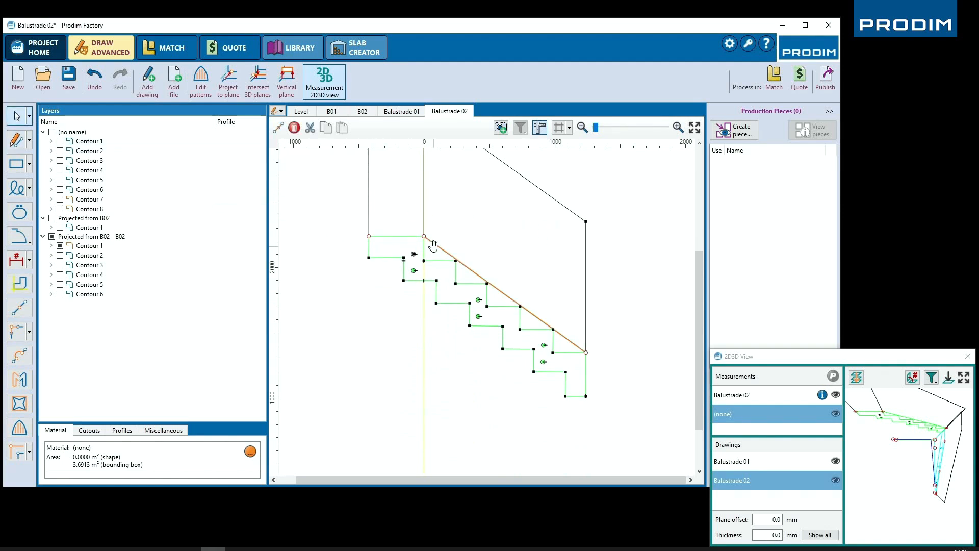
left_click(19, 453)
left_click_drag(425, 296, 422, 299)
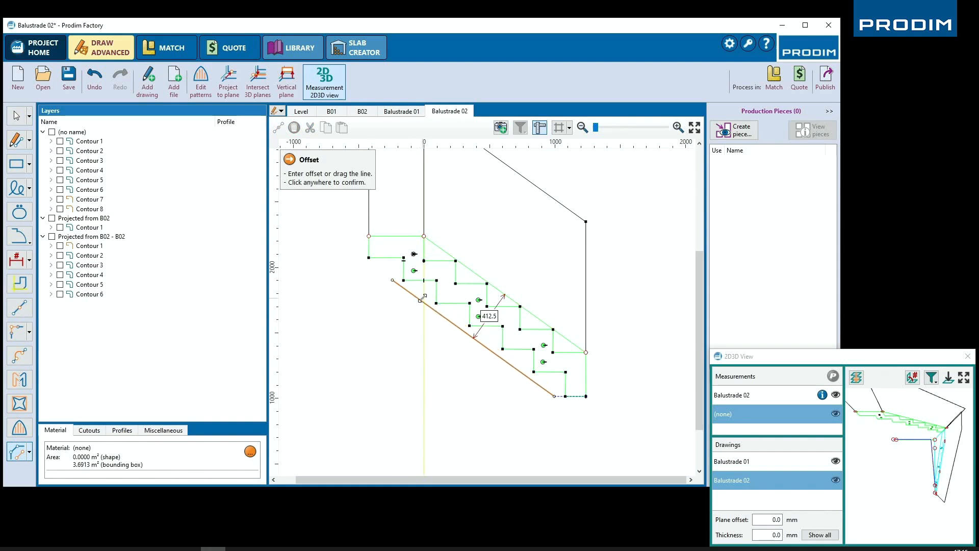
left_click(437, 379)
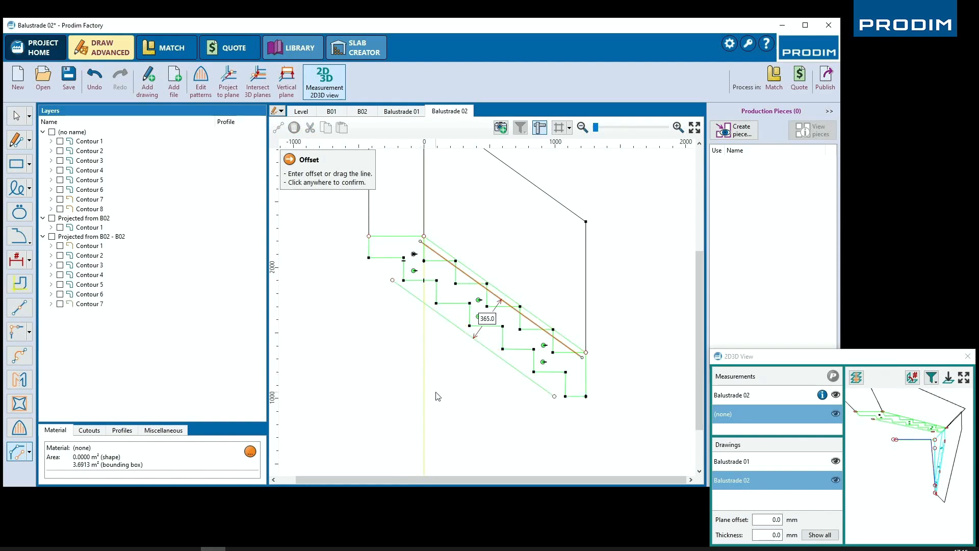
key("Escape")
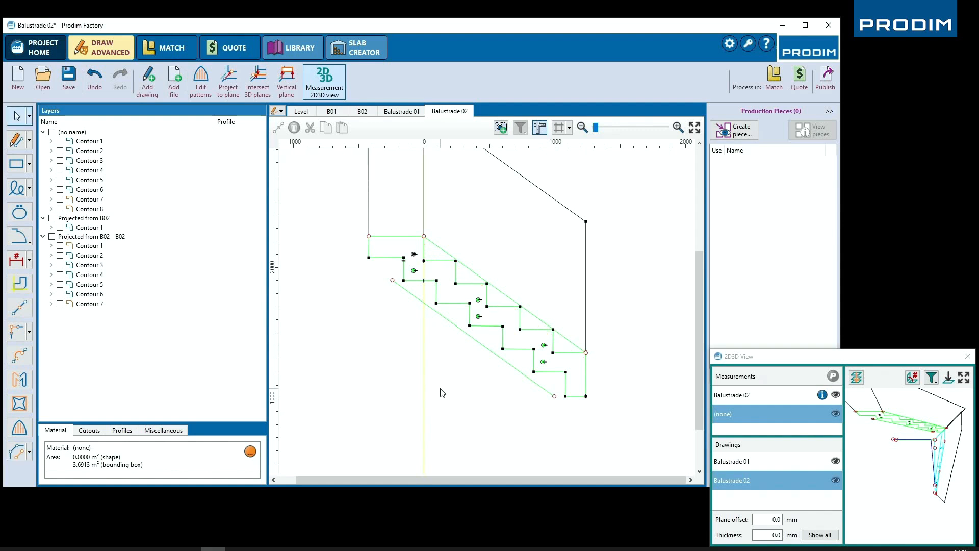
Delete the projected lines around the lower end of the stair outline and the underside line of the landing.
left_click(575, 395)
key("Delete")
left_click(586, 390)
key("Delete")
left_click(563, 386)
key("Delete")
left_click(584, 394)
key("Delete")
left_click(378, 259)
key("Delete")
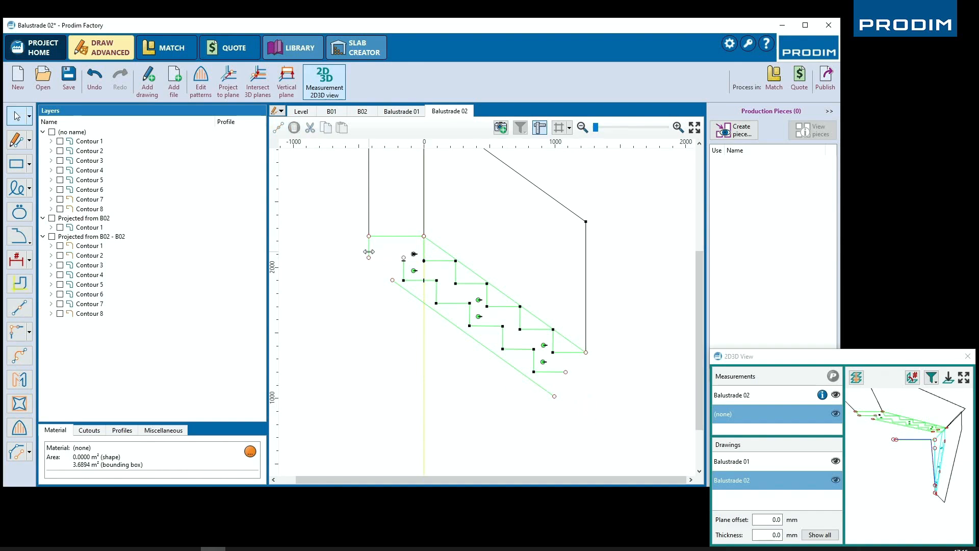
Trim the outer vertical edge at the landing and the offset sloped line to meet in a corner.
right_click(371, 259)
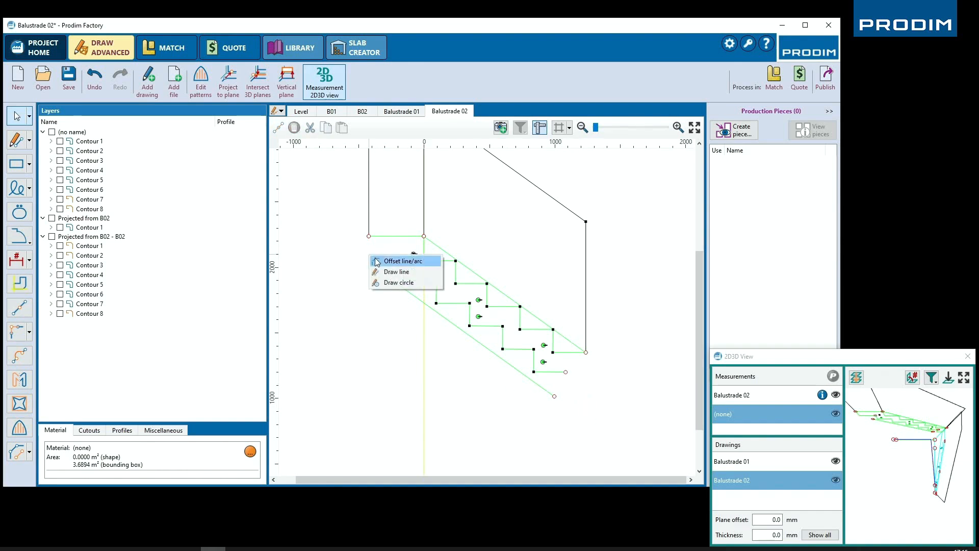
left_click(23, 334)
left_click(369, 223)
left_click(399, 287)
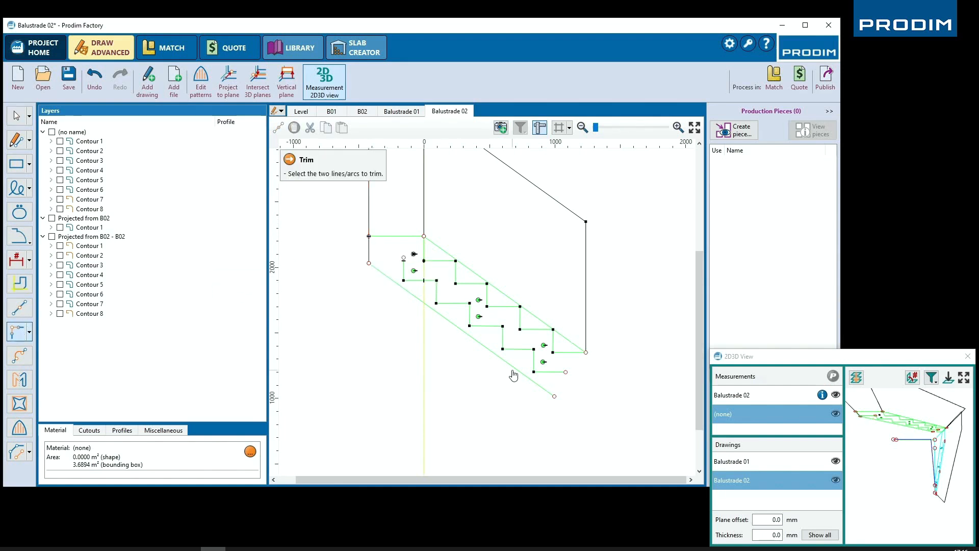
left_click(549, 393)
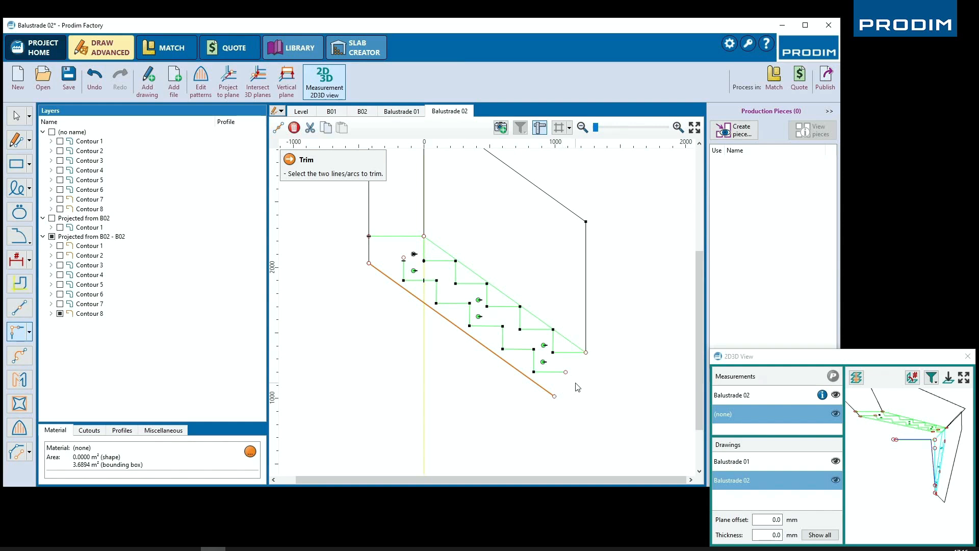
Draw a horizontal bottom line from the offset line's lower end to directly below the lower vertical edge.
left_click(20, 140)
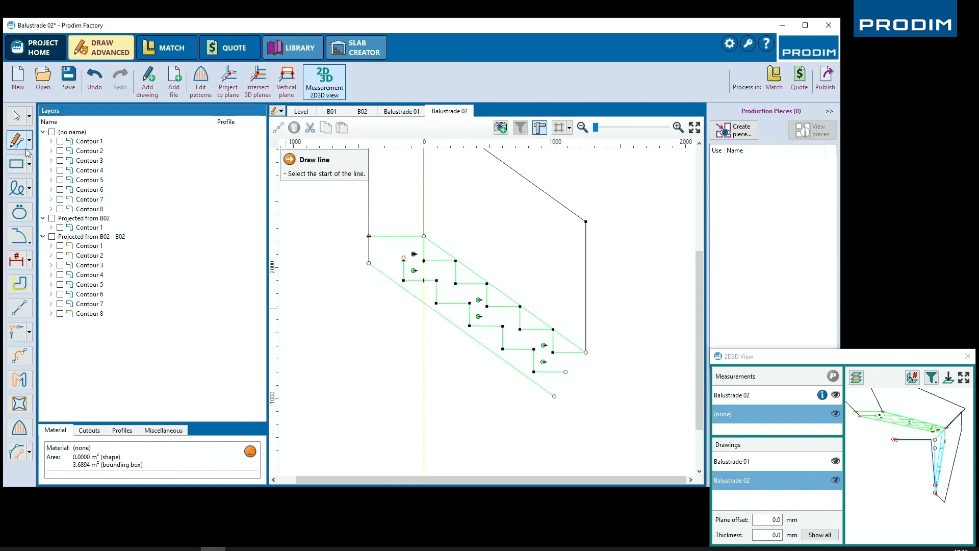
left_click(552, 398)
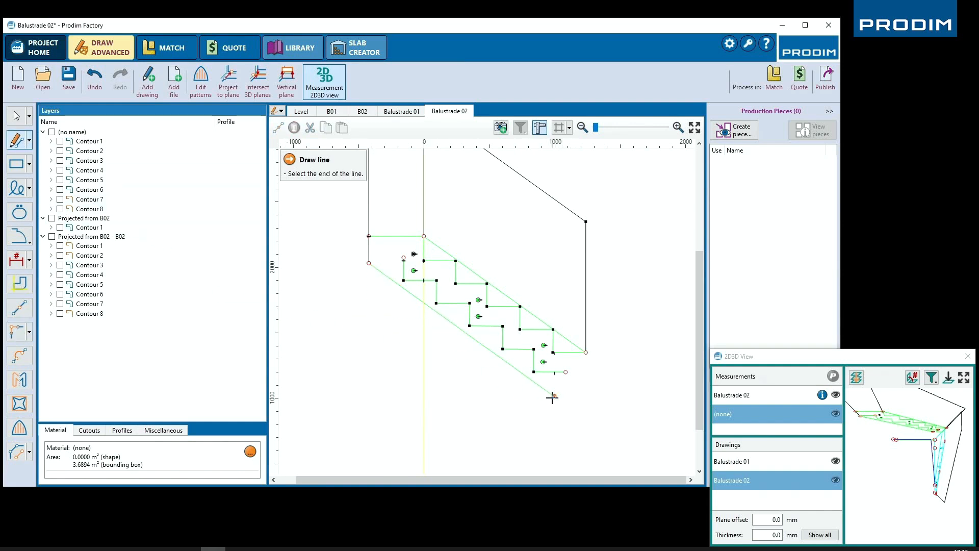
left_click(586, 396)
left_click(589, 403)
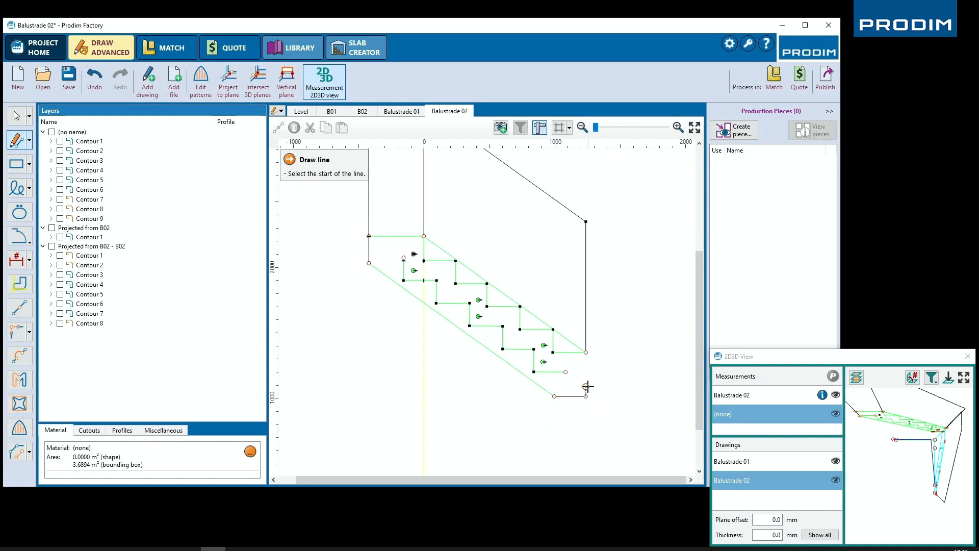
Trim the horizontal bottom line and the lower vertical edge to meet in a corner.
left_click(11, 338)
left_click(583, 400)
left_click(587, 347)
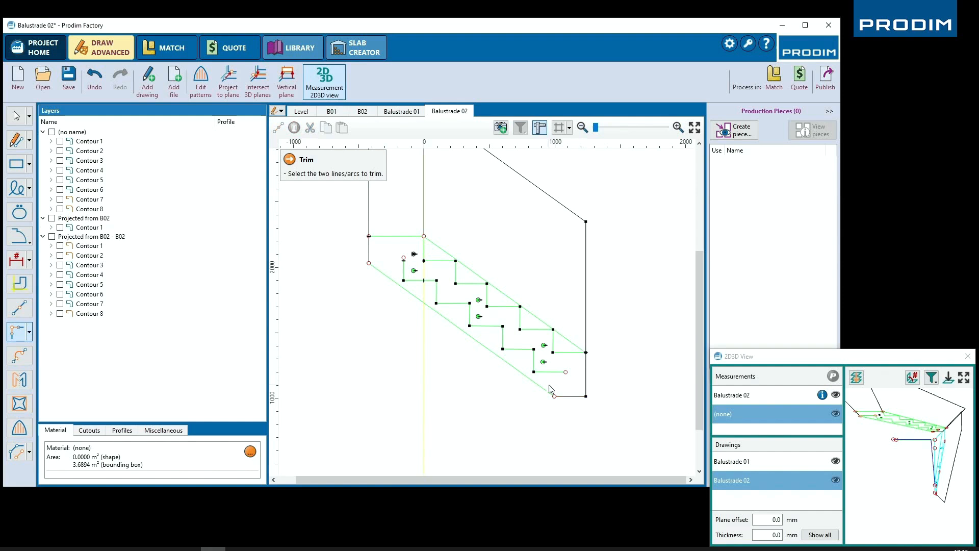
Move the balustrade's outer outline lines and the six hole circles to a new layer named Balustrade 02.
scroll(510, 395, "down", 1)
middle_click_drag(445, 375, 441, 408)
left_click(411, 321)
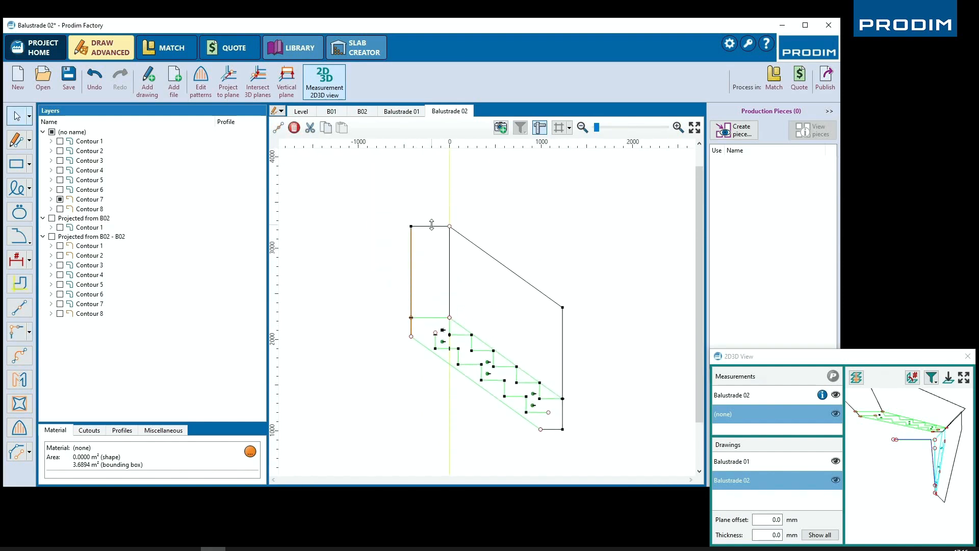
left_click(465, 237)
left_click(533, 428)
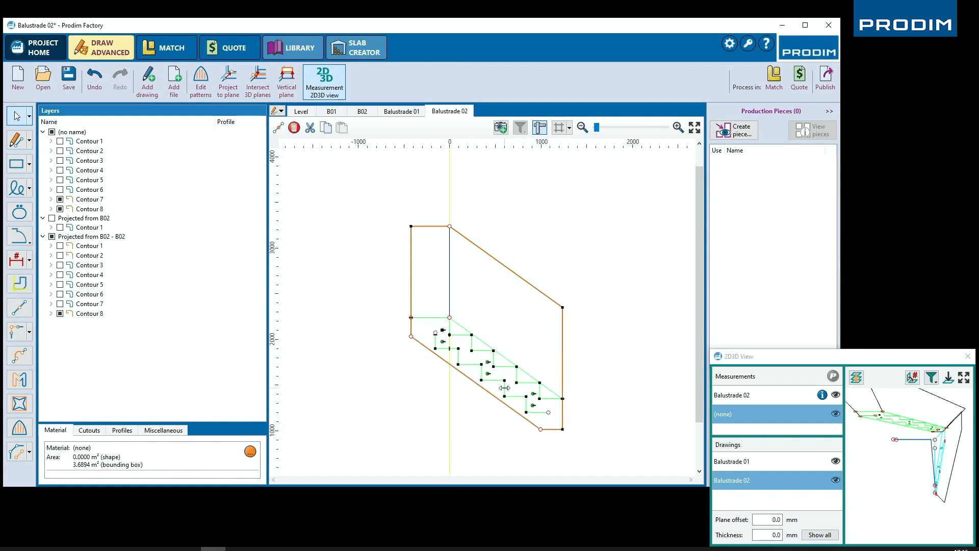
scroll(439, 334, "up", 5)
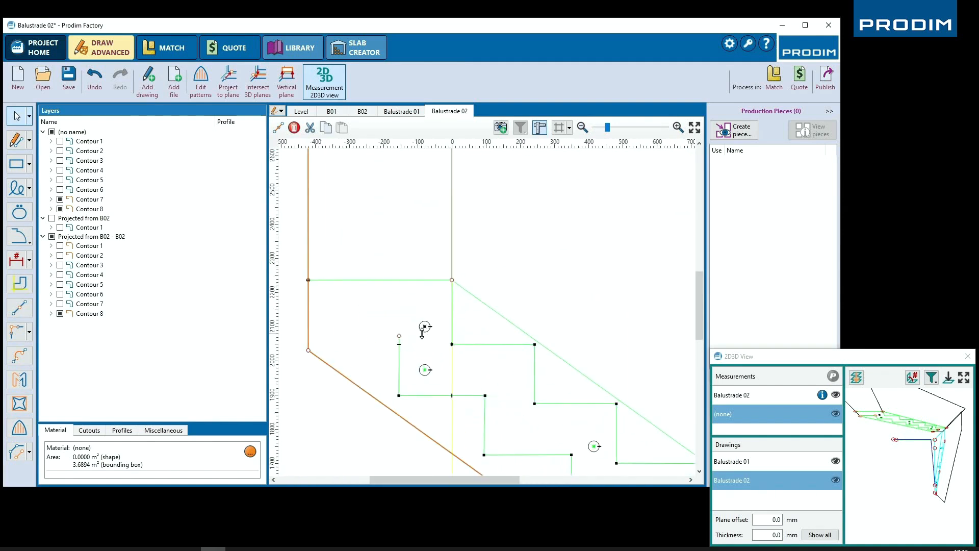
left_click(428, 365)
middle_click_drag(586, 448, 442, 247)
left_click(450, 284)
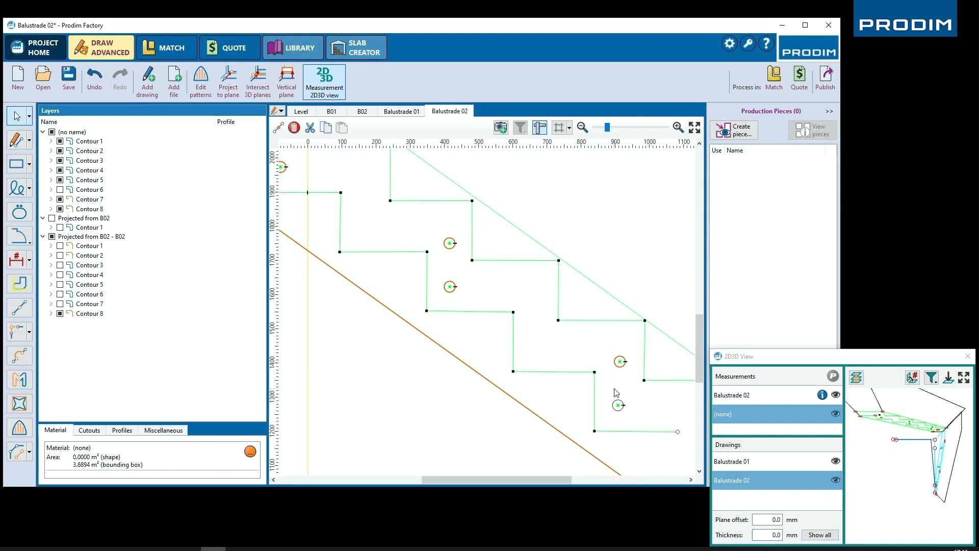
right_click(529, 405)
left_click(546, 417)
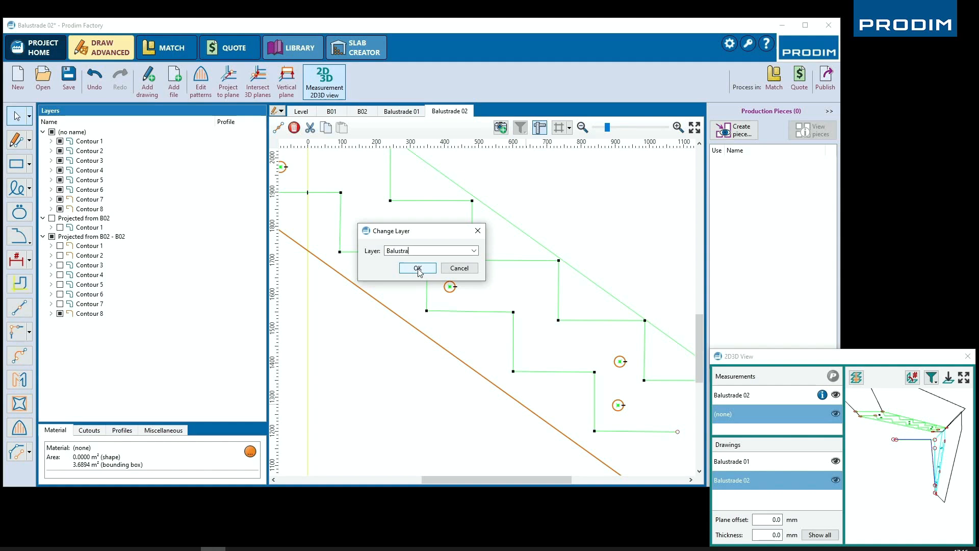
left_click(417, 269)
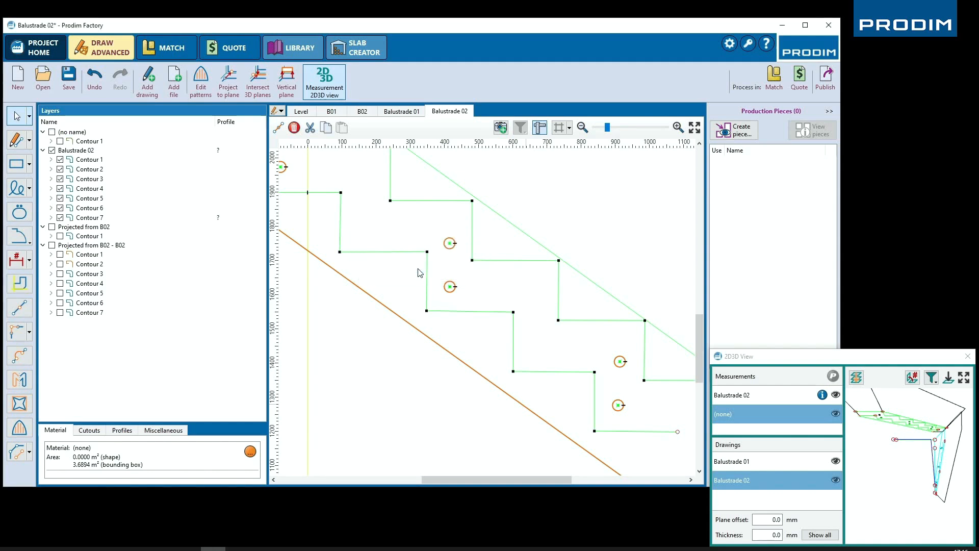
Delete the lowest horizontal tread line of the upper stair profile and the sloped line along the step noses in Balustrade 02.
scroll(417, 272, "down", 5)
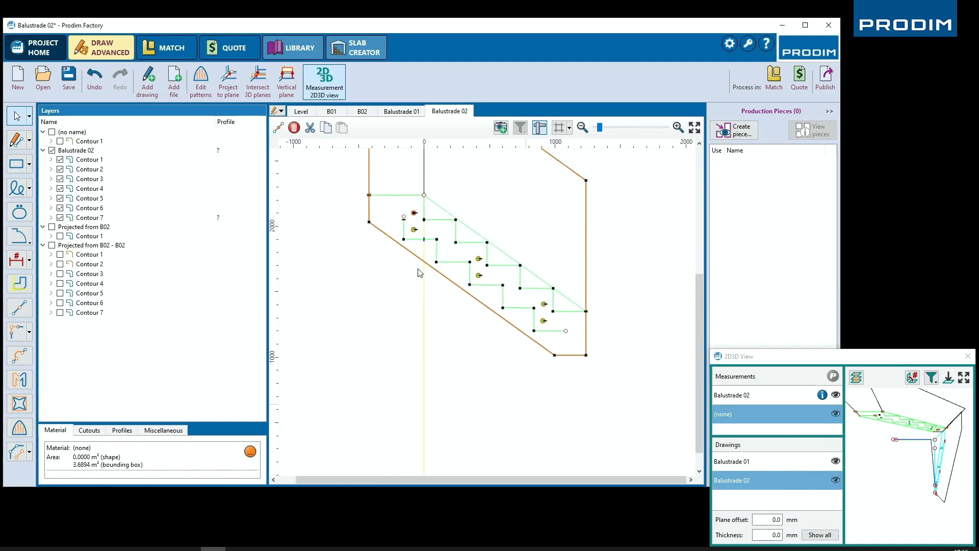
left_click(566, 311)
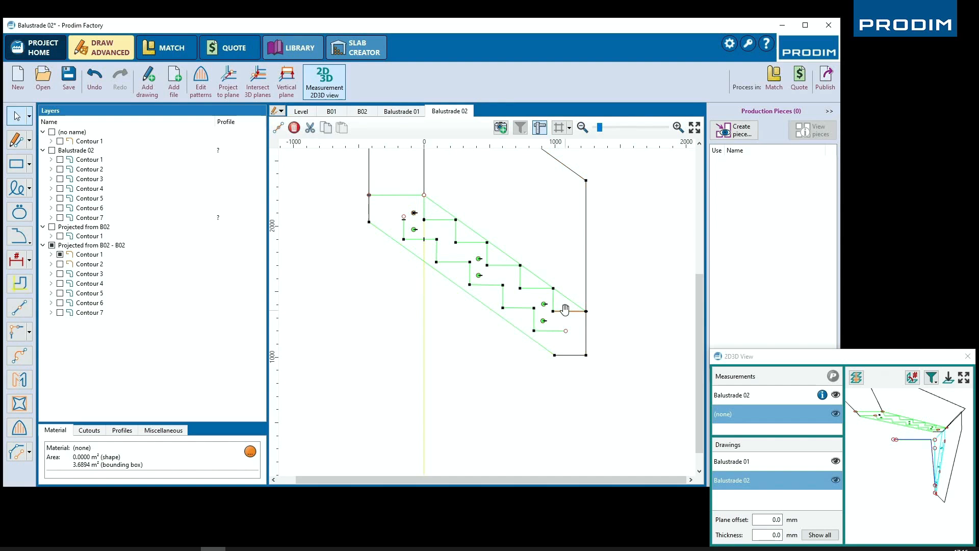
key("Delete")
left_click(565, 296)
key("Delete")
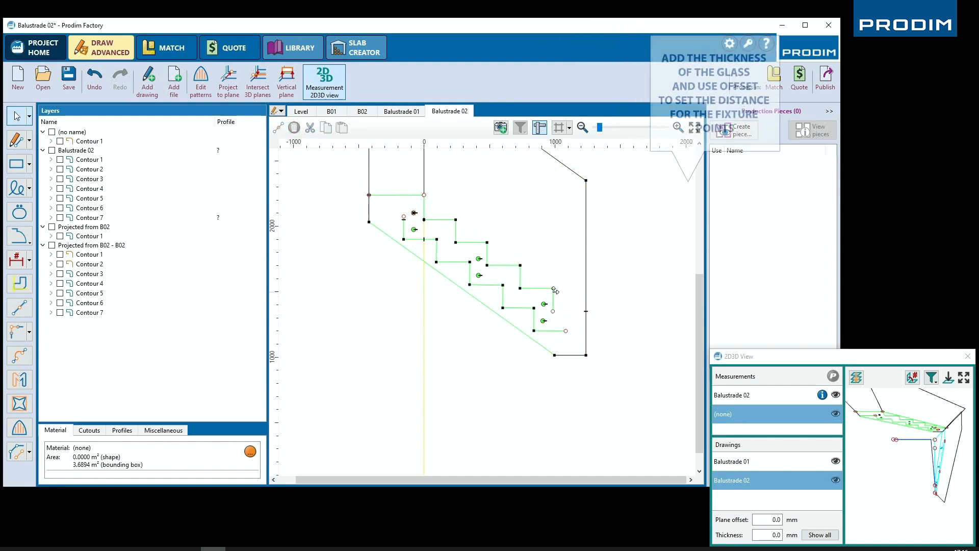
Give the Balustrade 02 drawing a glass thickness of 18 mm and a plane offset of 30 mm.
left_click_drag(766, 534, 788, 538)
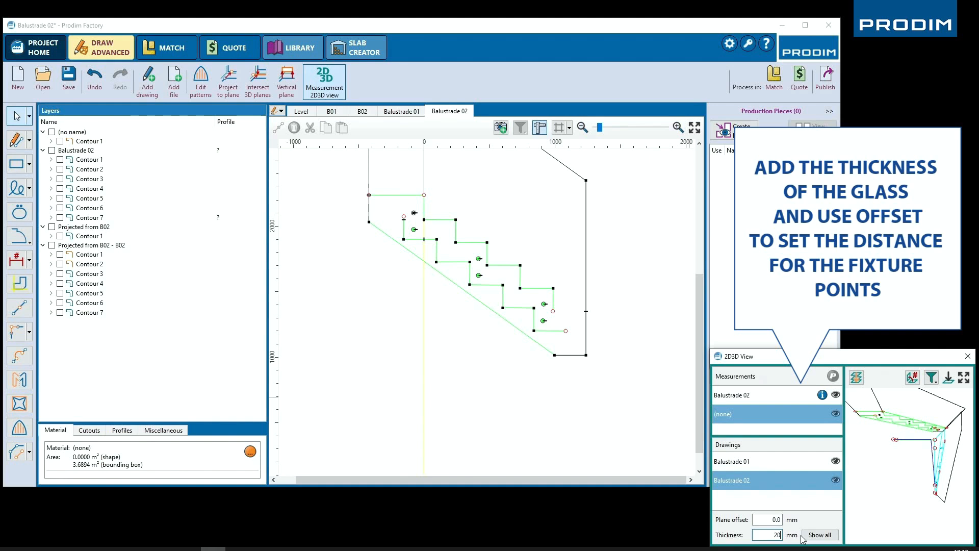
left_click(774, 521)
left_click_drag(767, 535, 816, 535)
type("18.")
left_click(757, 521)
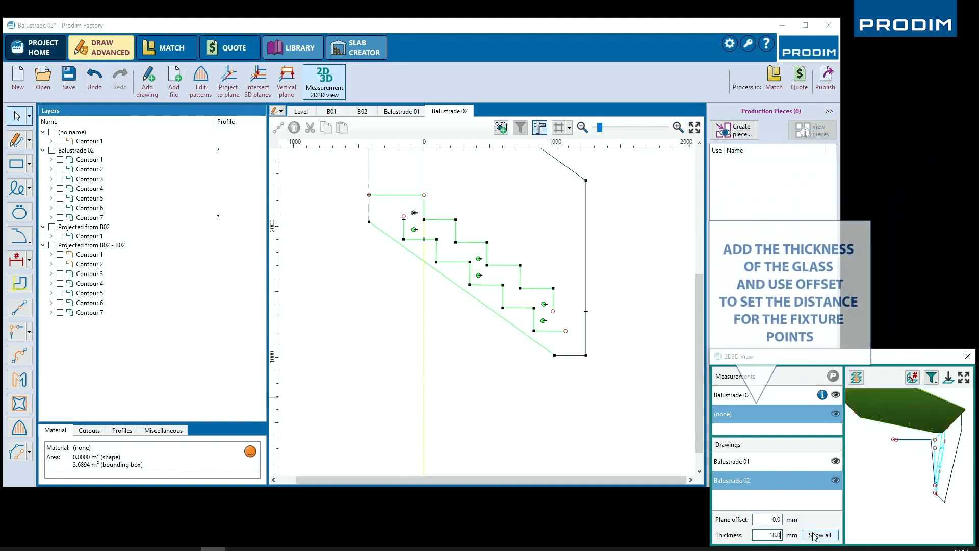
type("2")
key("BackSpace")
type("30")
key("Return")
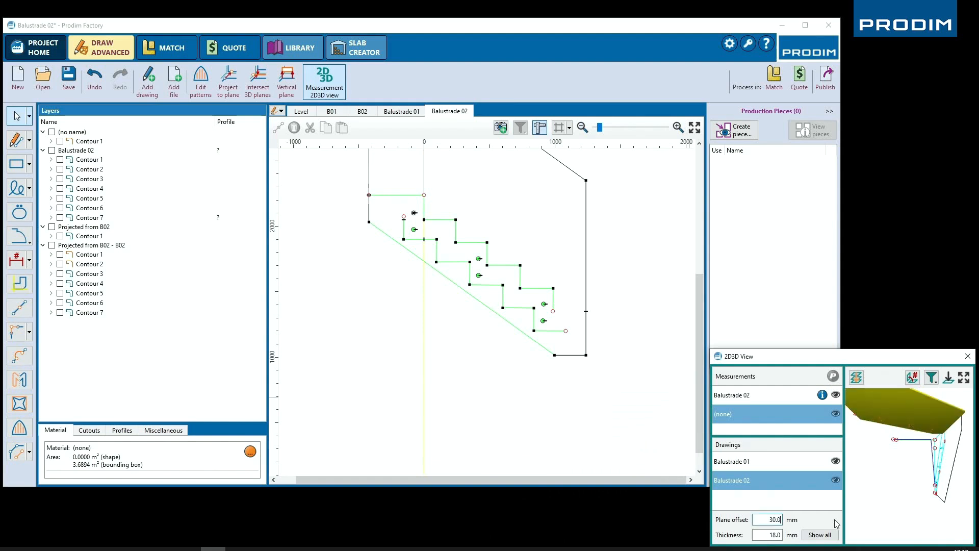
Give the Balustrade 01 drawing a thickness of 18 mm and a plane offset of 30 mm.
left_click(790, 470)
type("18")
key("Return")
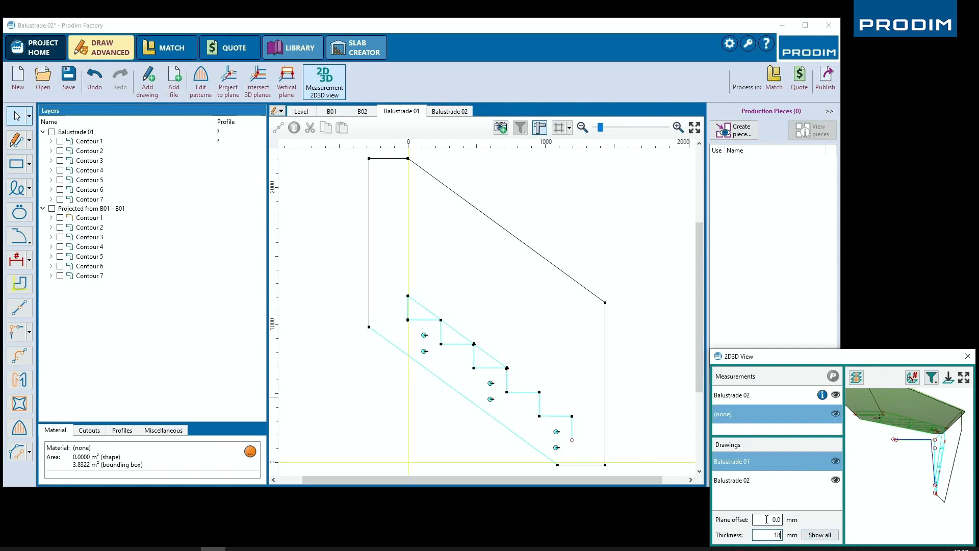
left_click(775, 519)
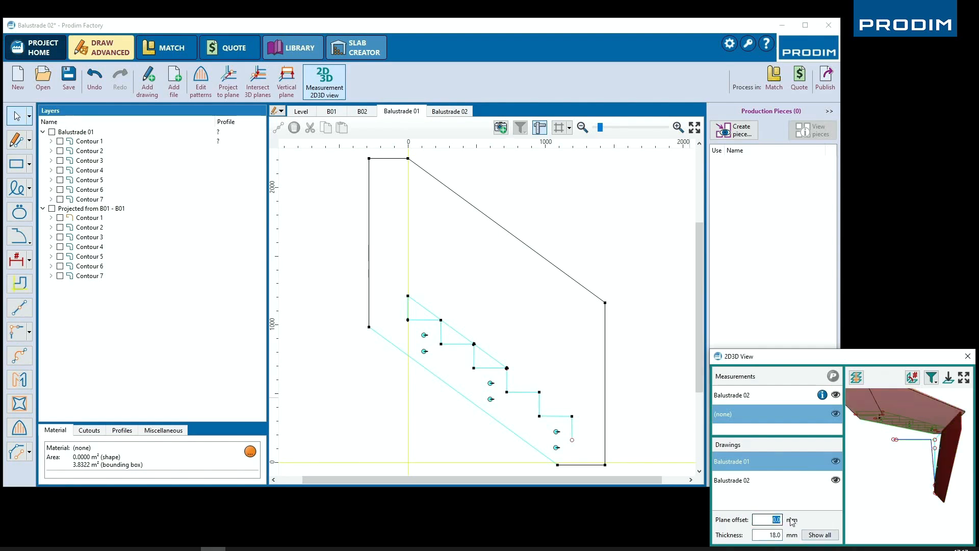
key("Return")
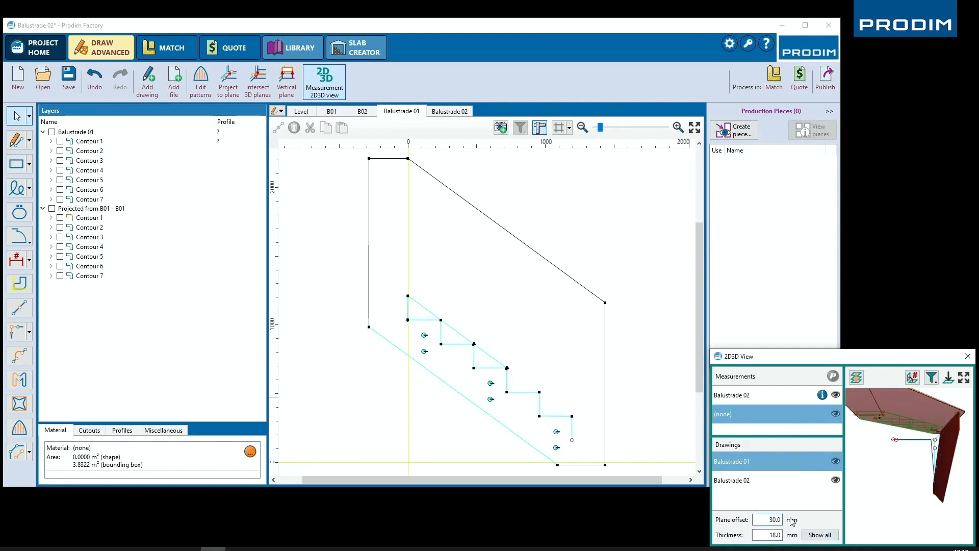
Inspect from above in 3D how the two glass balustrades meet at their shared corner.
left_click_drag(944, 455, 880, 469)
left_click_drag(942, 427, 946, 491)
left_click(949, 447)
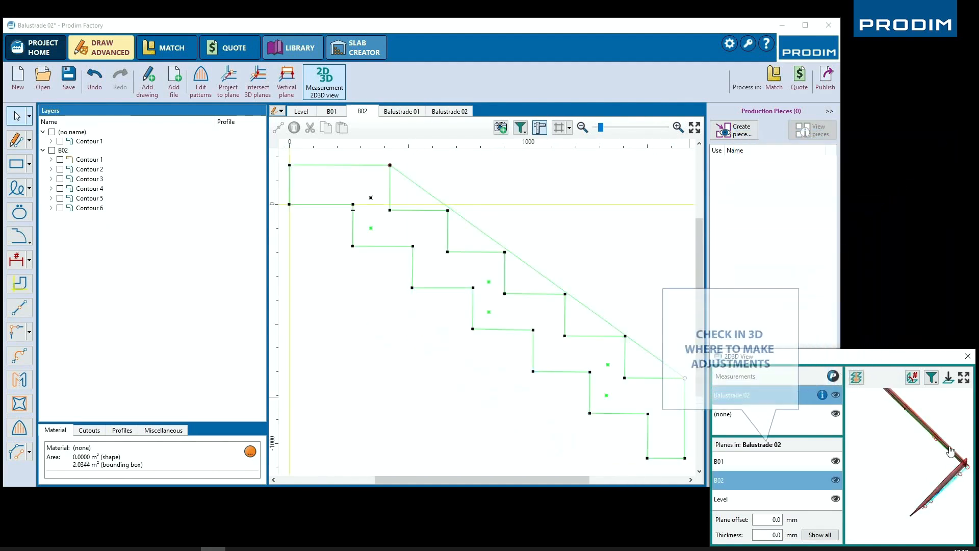
scroll(623, 420, "down", 3)
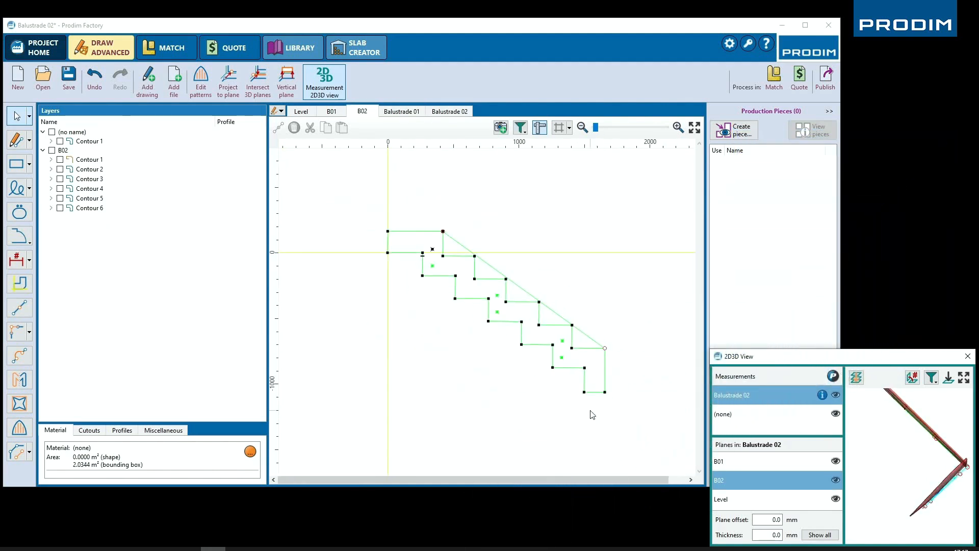
left_click(408, 111)
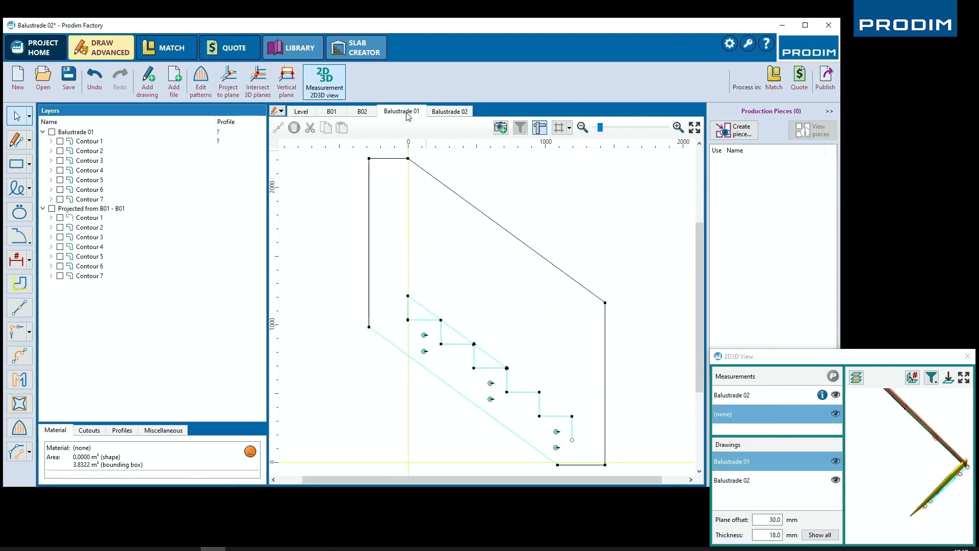
scroll(513, 352, "down", 2)
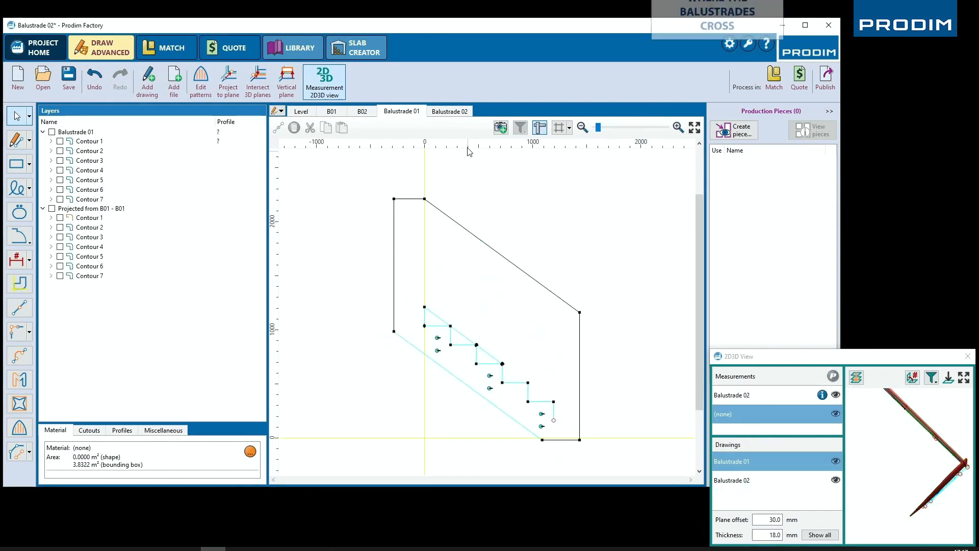
Add the line where the plane of Balustrade 01 intersects the Balustrade 02 drawing.
left_click(450, 111)
scroll(443, 246, "down", 2)
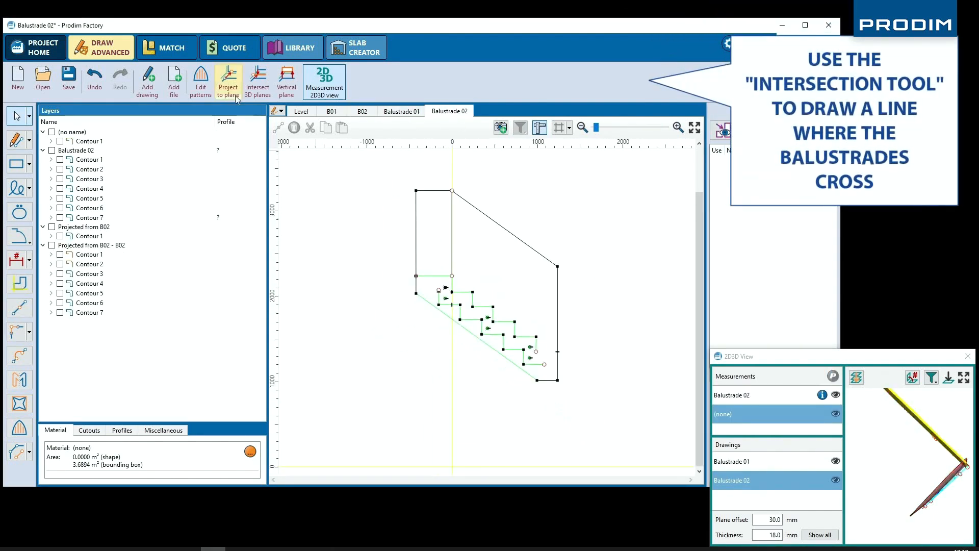
left_click(256, 78)
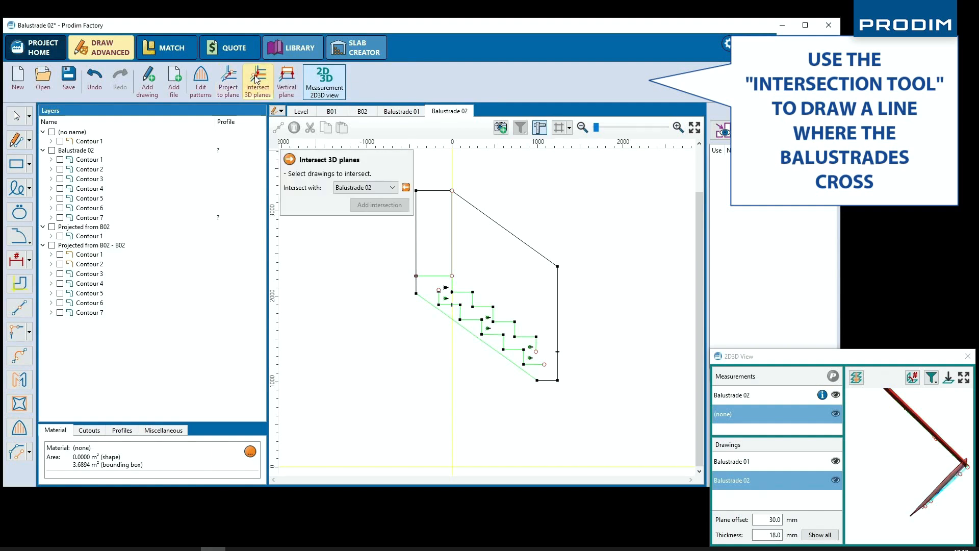
left_click(357, 188)
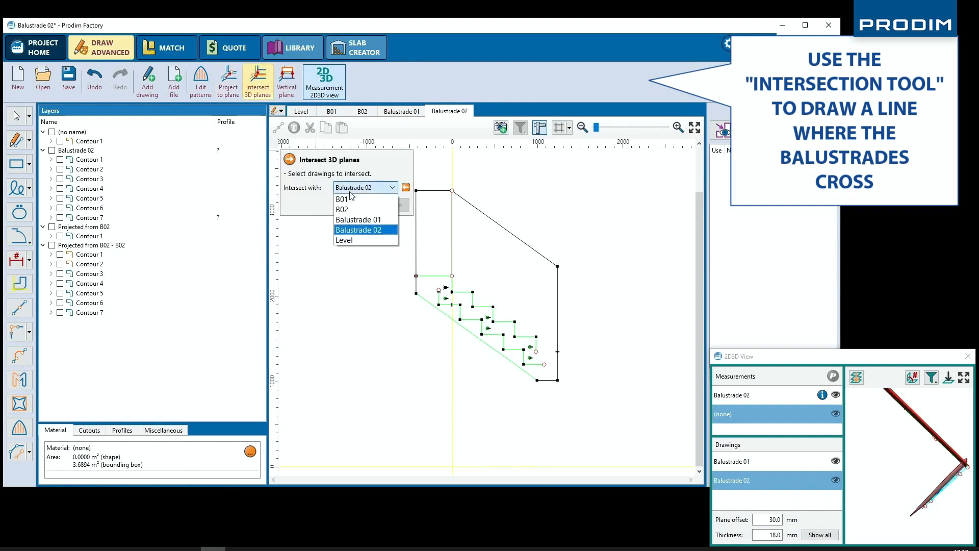
left_click(360, 220)
left_click(377, 205)
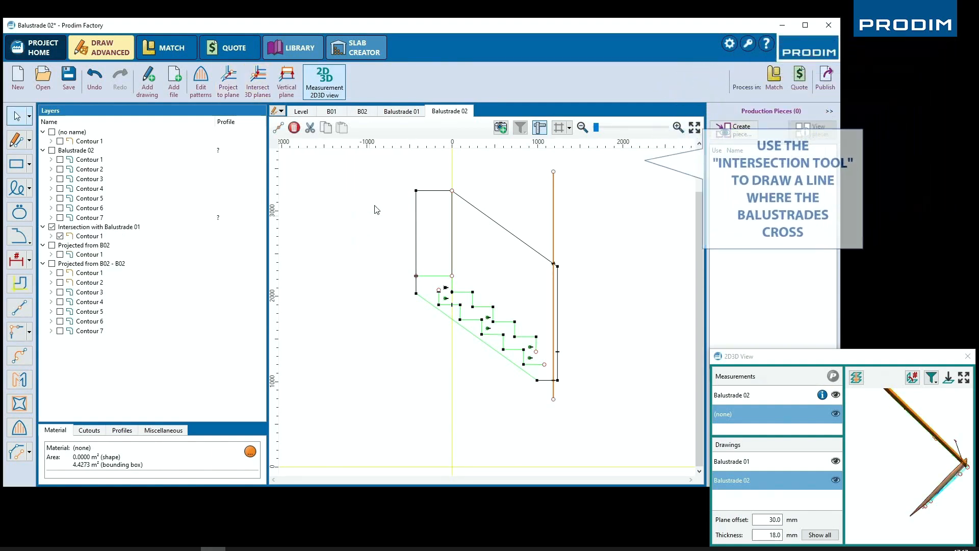
Delete the intersection line's overhang above the sloped top edge and the upper part of the old vertical edge beside it.
left_click(596, 332)
left_click(553, 231)
key("Delete")
left_click(557, 306)
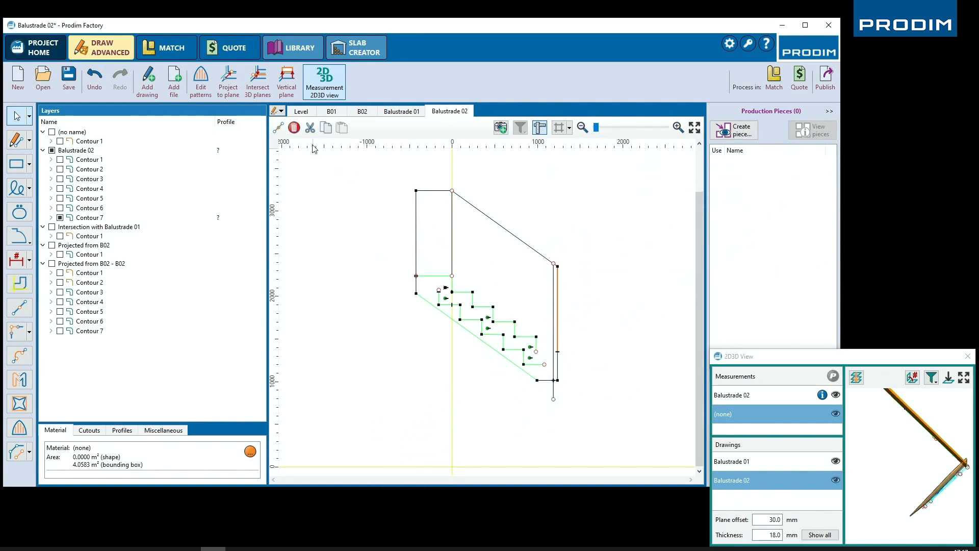
left_click(295, 128)
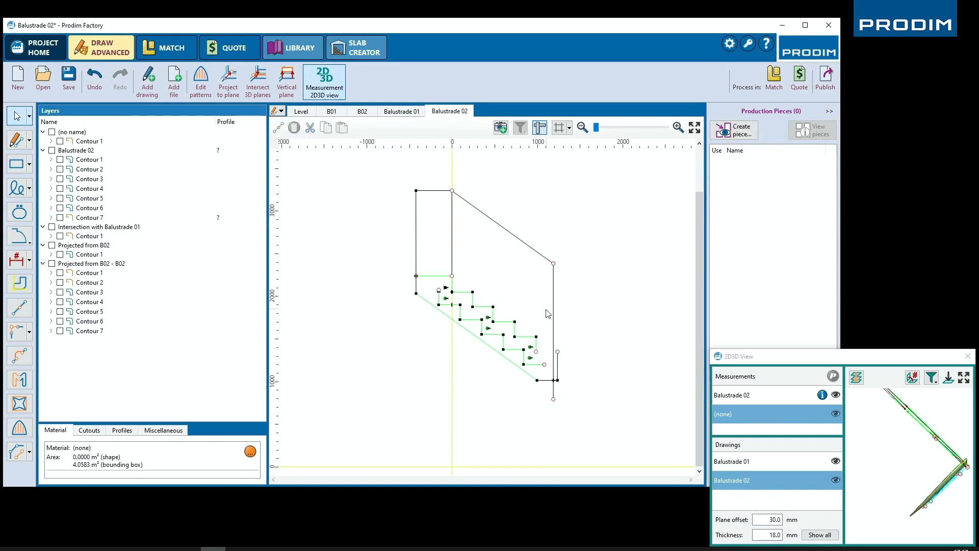
Delete the old edge's lower remnants and the intersection line's lower overhang, and move the remaining intersection line to the Balustrade 02 layer.
left_click_drag(547, 316, 590, 383)
left_click(296, 128)
left_click(554, 394)
key("Delete")
left_click_drag(103, 235, 109, 189)
left_click(483, 430)
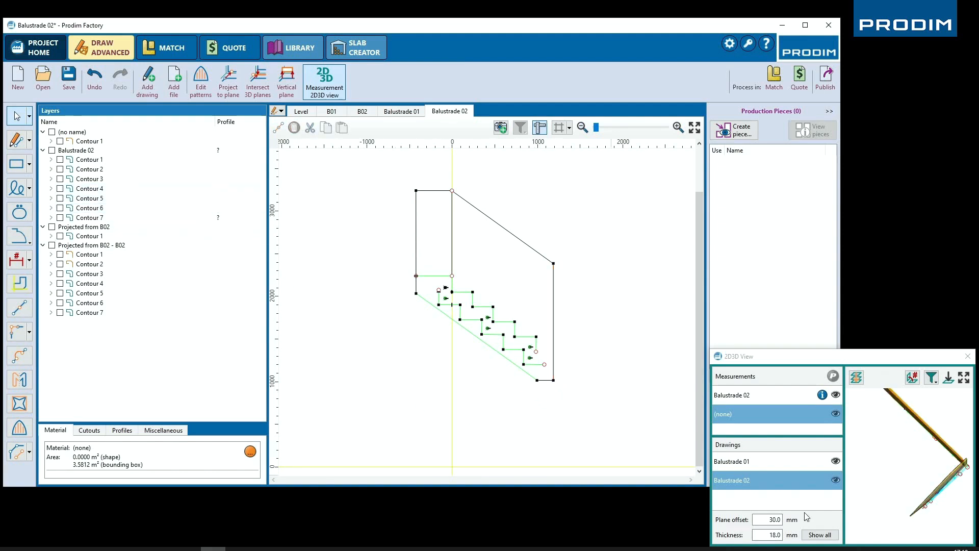
Add the line where the plane of Balustrade 02 intersects the Balustrade 01 drawing.
scroll(956, 473, "up", 3)
left_click_drag(956, 473, 933, 414)
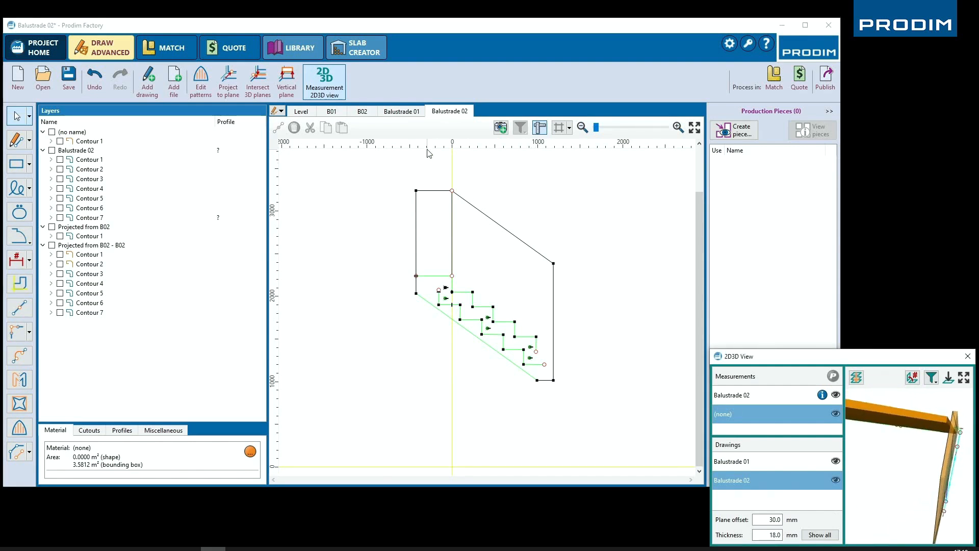
left_click(407, 112)
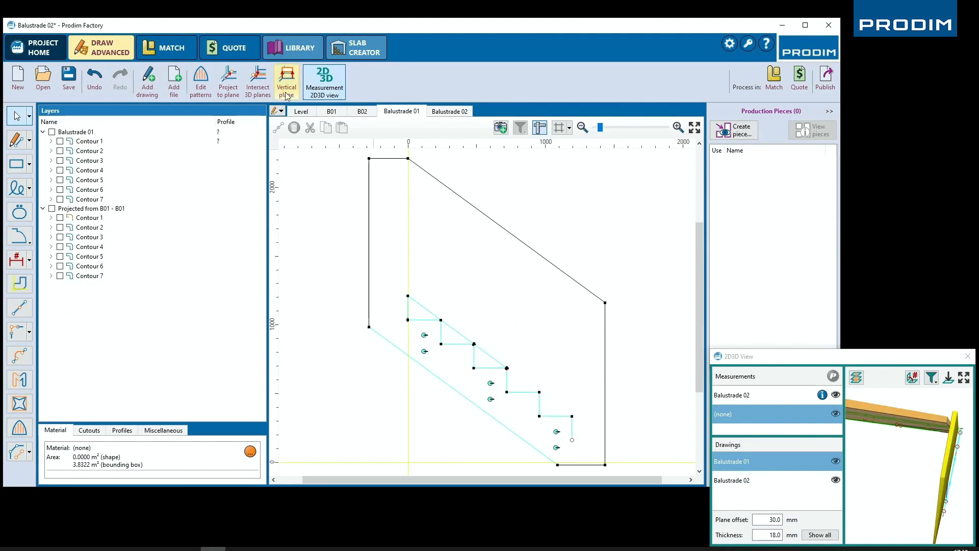
left_click(258, 84)
left_click(356, 188)
left_click(355, 230)
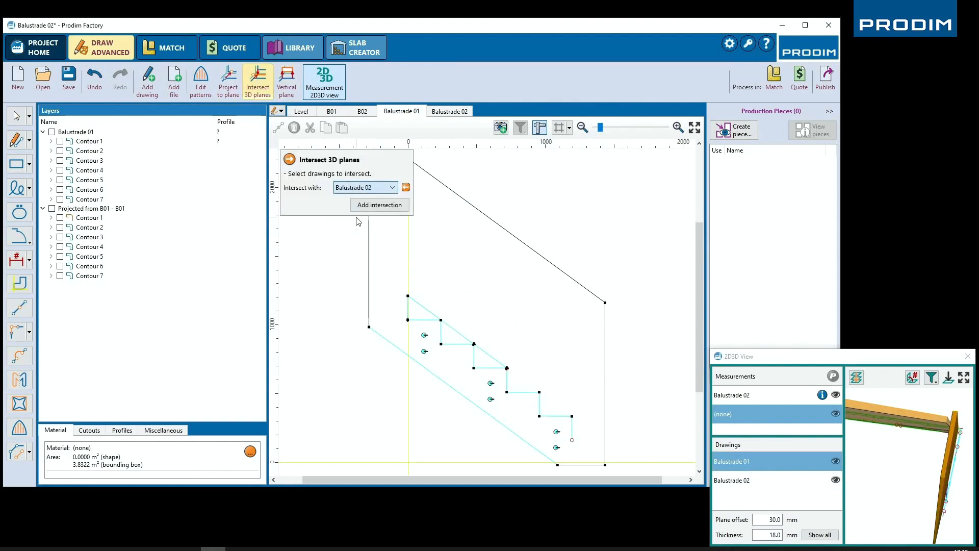
left_click(362, 207)
Delete the intersection line's overhang above the top edge and the old outer vertical edge of Balustrade 01 with its leftover pieces.
left_click(345, 222)
scroll(351, 221, "down", 3)
left_click(411, 168)
key("Delete")
left_click(404, 180)
key("Delete")
left_click(406, 177)
left_click(406, 271)
left_click(406, 294)
key("Delete")
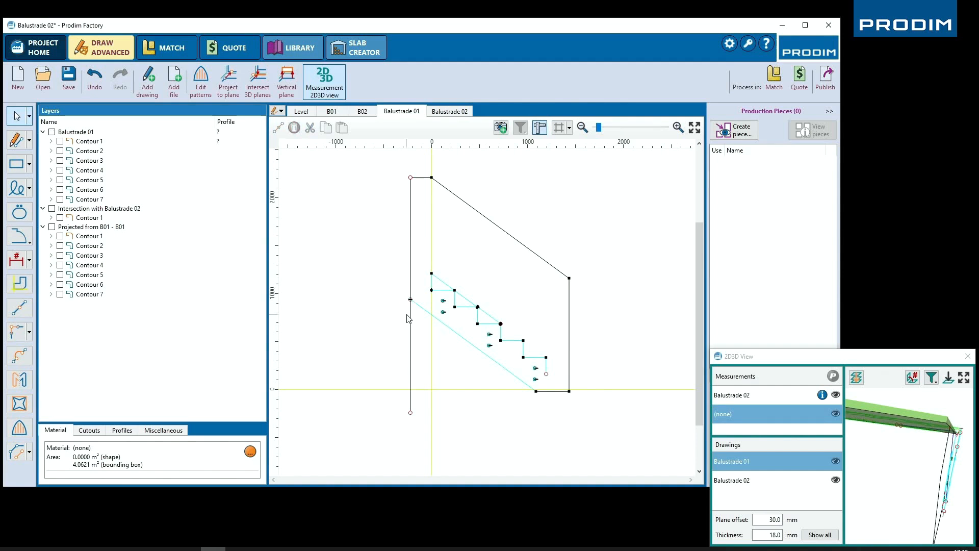
Delete the intersection line's overhang below the outline and move the remaining intersection line to the Balustrade 01 layer.
left_click(410, 316)
key("Delete")
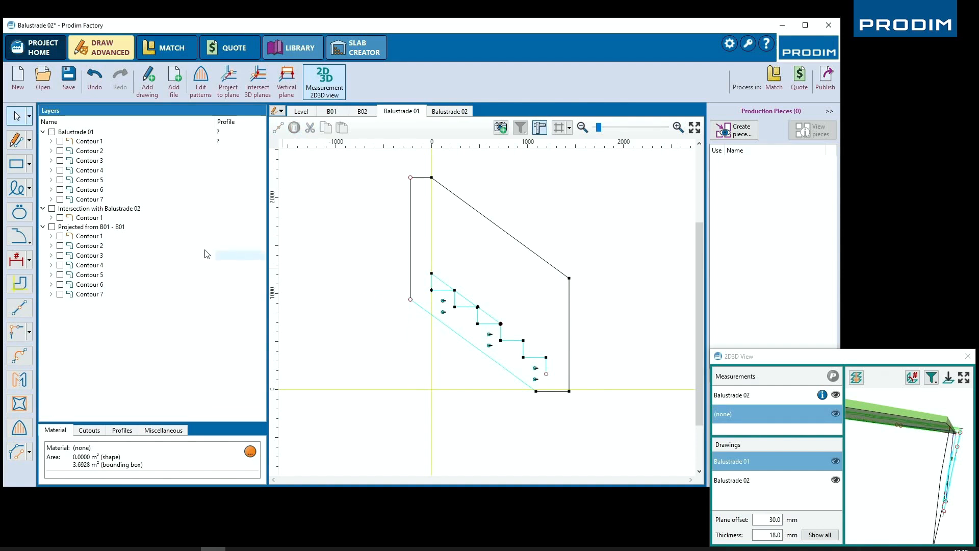
left_click_drag(109, 218, 120, 182)
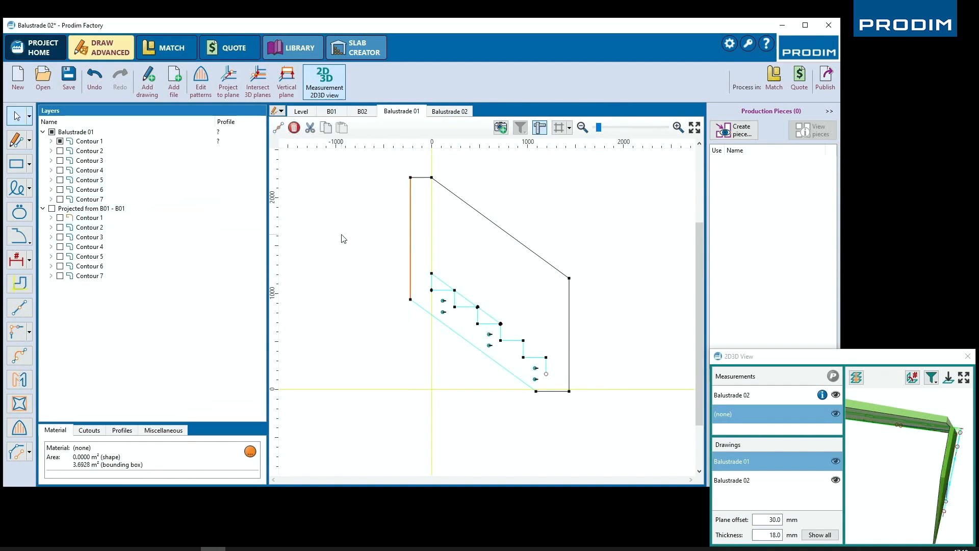
left_click(417, 368)
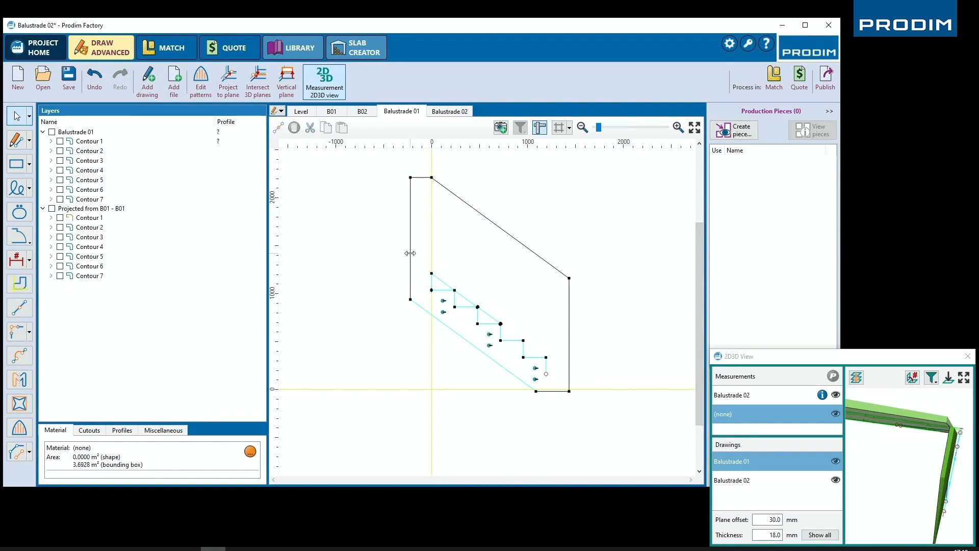
Stretch the new outer vertical edge of Balustrade 01 outward by 18 mm.
left_click(410, 253)
type("1")
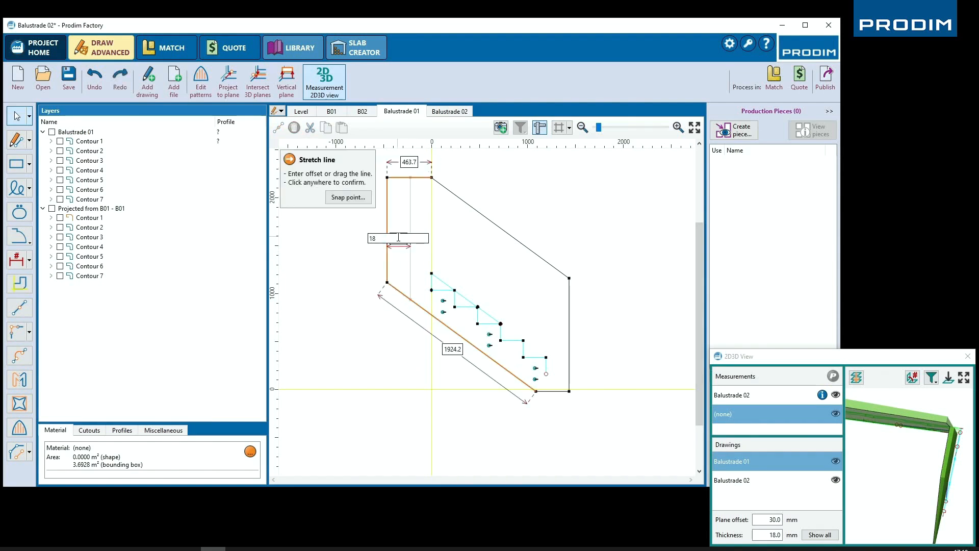
type("8")
key("Return")
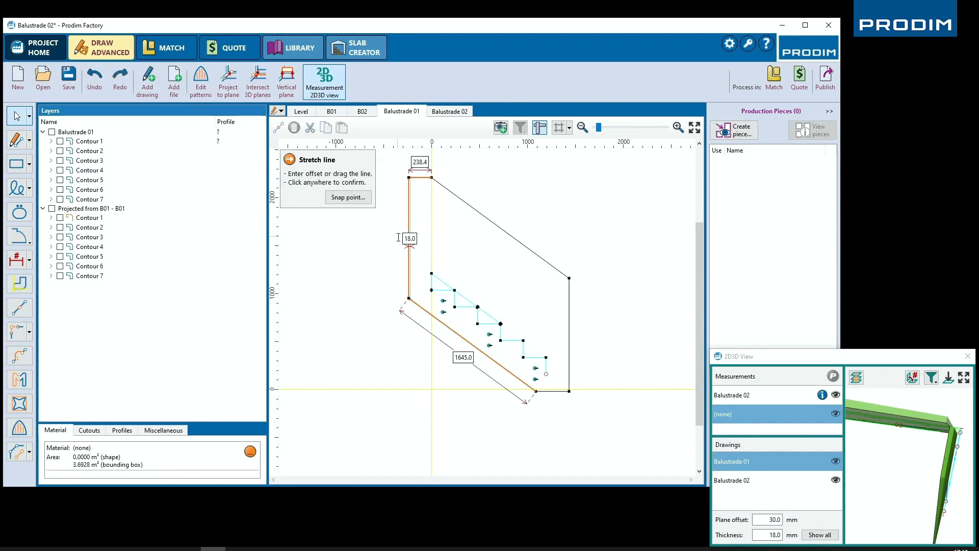
left_click(371, 270)
Extend Balustrade 01's sloped top edge and outer vertical edge to meet in a corner, replacing the short horizontal top edge.
left_click_drag(946, 426, 948, 510)
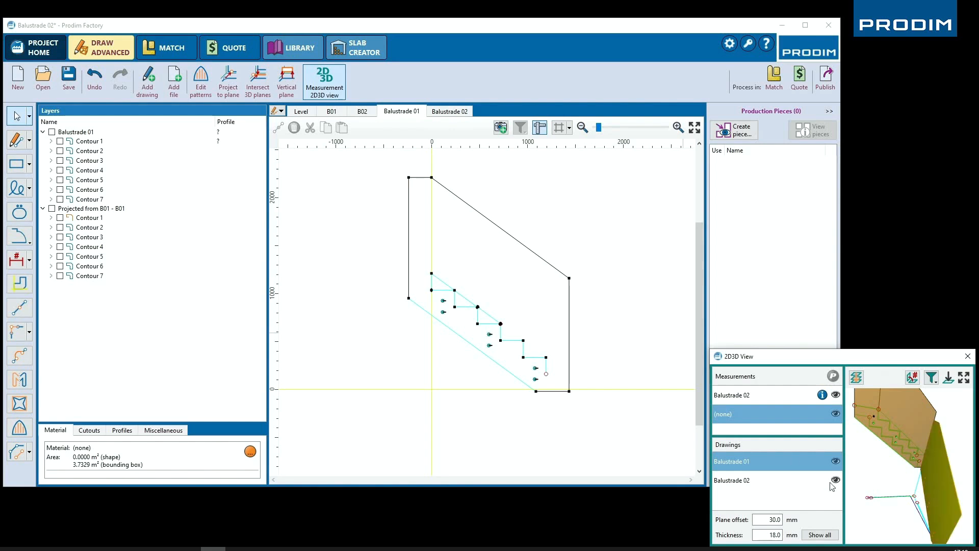
left_click(18, 331)
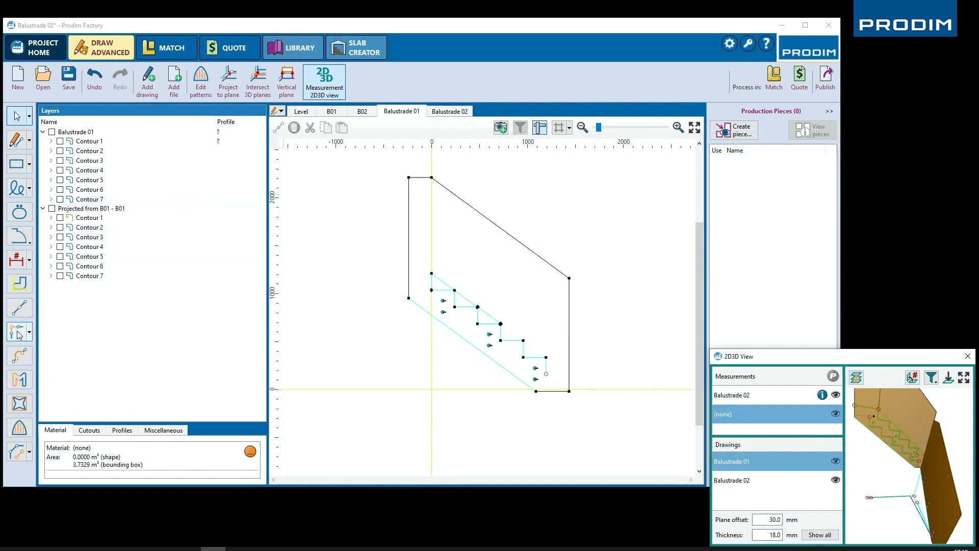
left_click(437, 183)
left_click(408, 197)
left_click(419, 179)
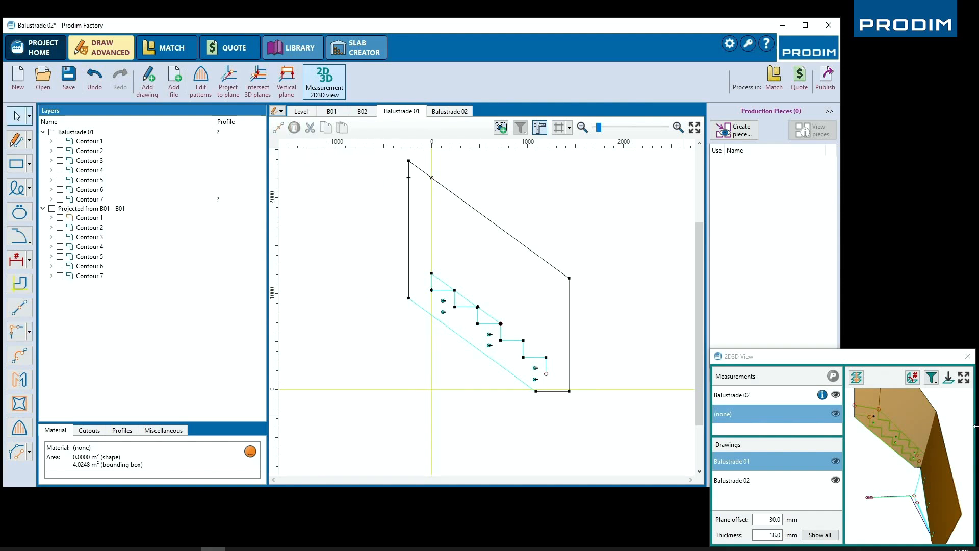
scroll(934, 415, "up", 5)
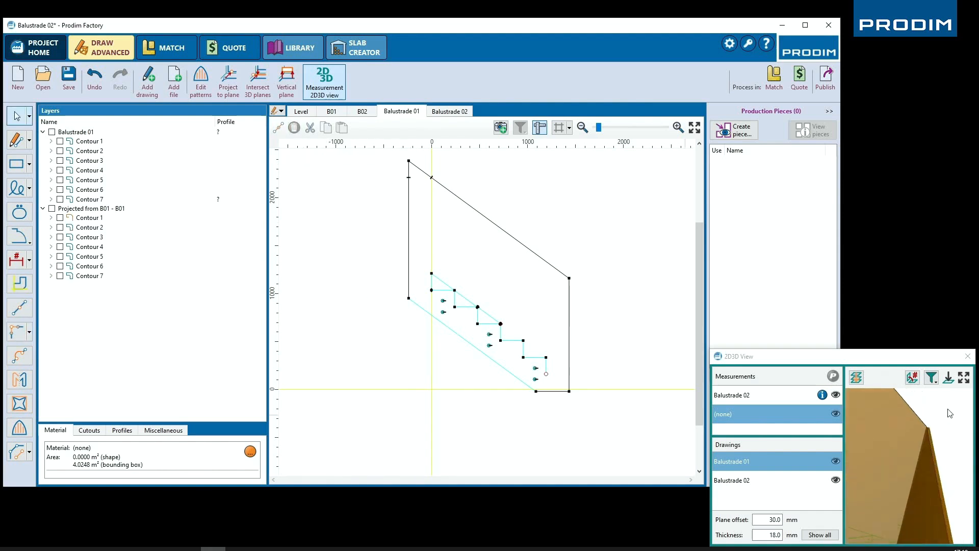
left_click_drag(927, 459, 910, 443)
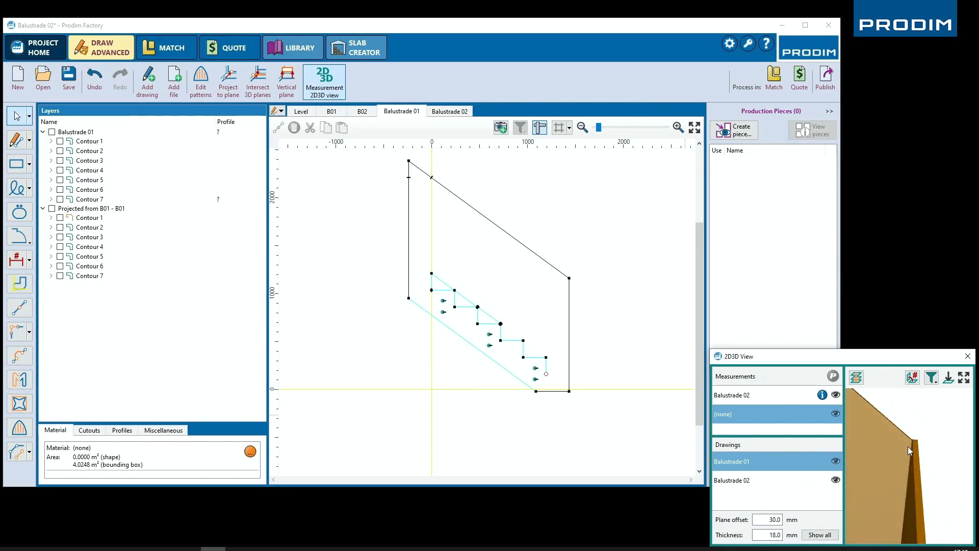
scroll(393, 184, "down", 1)
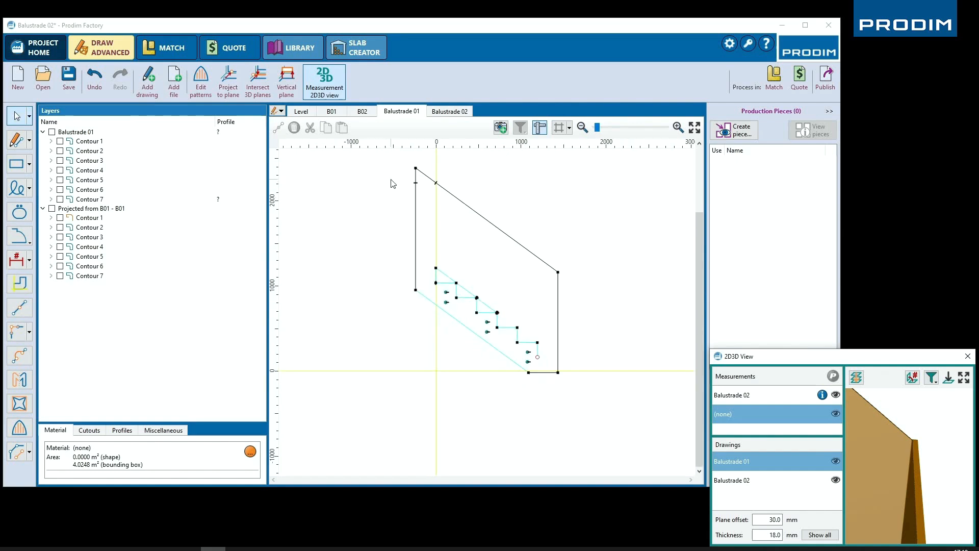
Merge the split line segments of the Balustrade 01 outline so the extra nodes near its upper outer corner are removed.
mouse_move(411, 159)
left_mouse_down()
mouse_move(492, 321)
mouse_move(609, 397)
left_mouse_up()
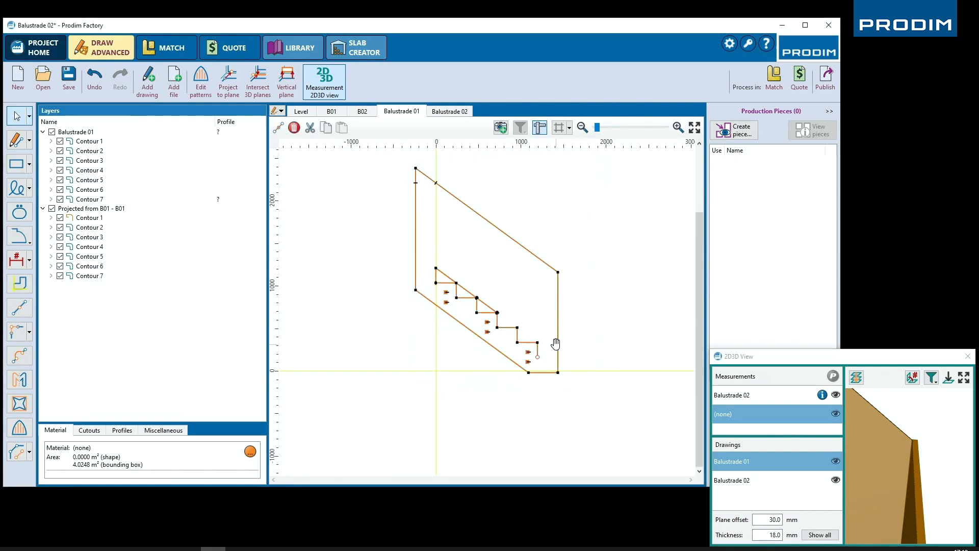
right_click(560, 340)
left_click(594, 340)
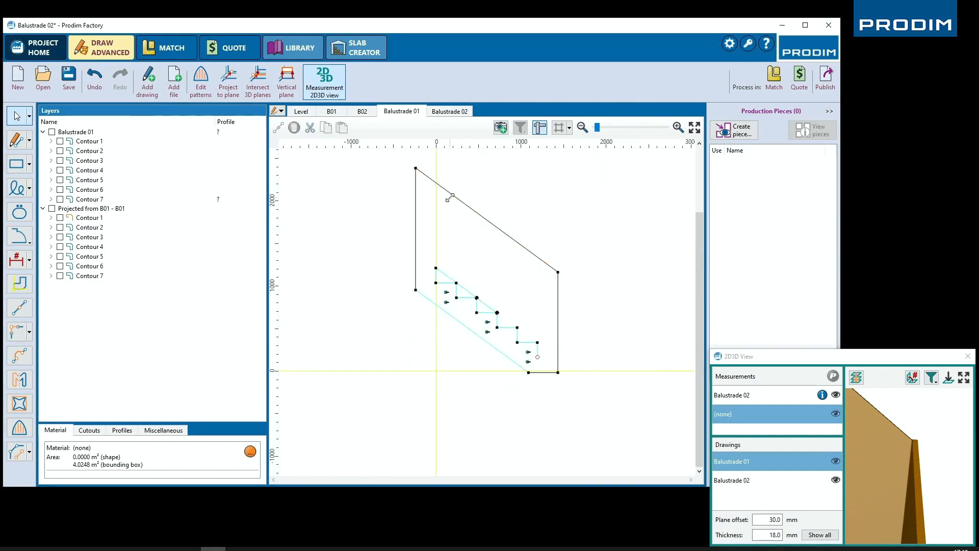
Stretch Balustrade 01's sloped top edge inward by 1 mm.
left_click(449, 197)
left_click(493, 222)
type("1")
key("Return")
left_click(558, 200)
mouse_move(929, 451)
left_mouse_down()
mouse_move(840, 466)
mouse_move(828, 480)
mouse_move(902, 457)
mouse_move(855, 476)
mouse_move(843, 467)
left_mouse_up()
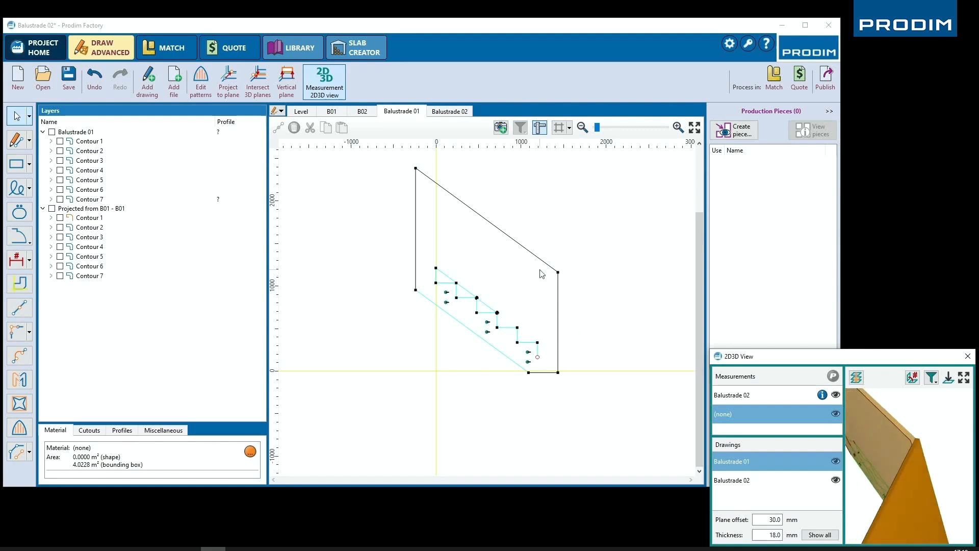
Fillet the corner between Balustrade 01's sloped top edge and outer vertical edge with a 10 mm radius.
left_click(29, 332)
left_click(28, 371)
left_click(431, 179)
left_click(417, 189)
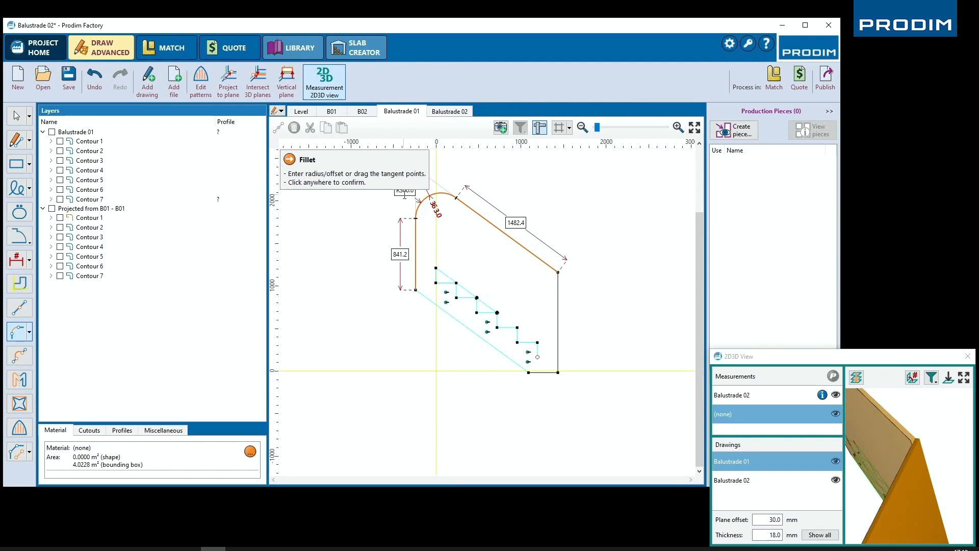
left_click(404, 193)
type("0")
key("Return")
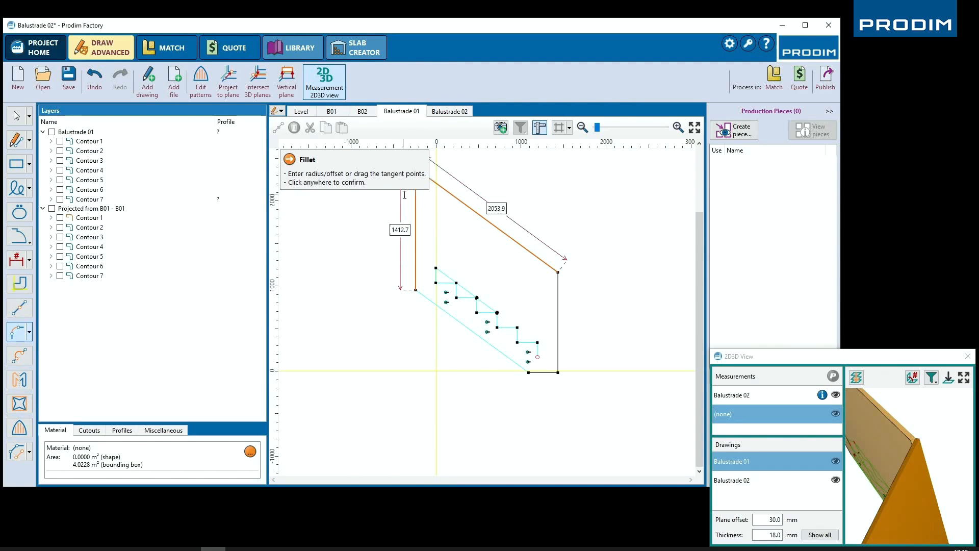
left_click(368, 251)
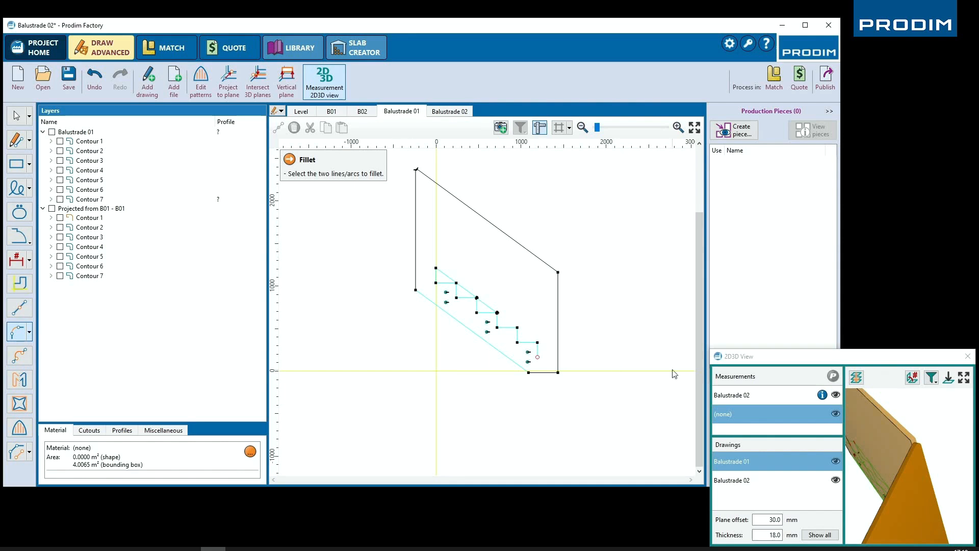
Stretch Balustrade 02's vertical edge that faces Balustrade 01 inward by 5 mm.
left_click_drag(905, 479, 941, 450)
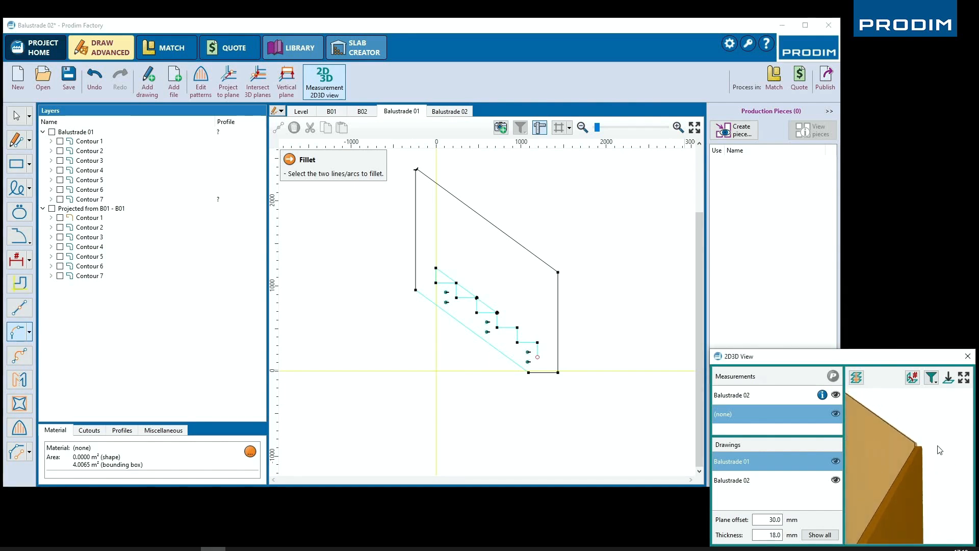
left_click(450, 111)
left_click(598, 342)
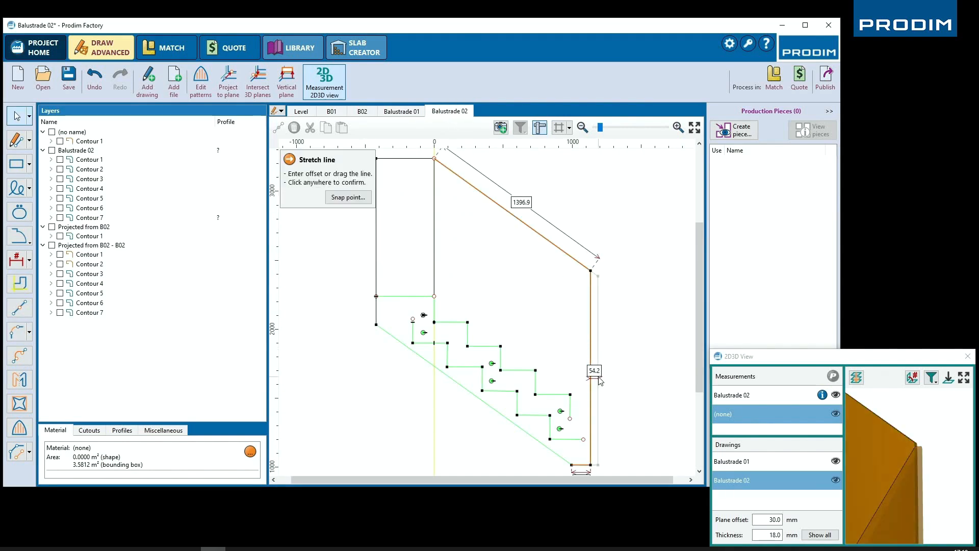
type("5")
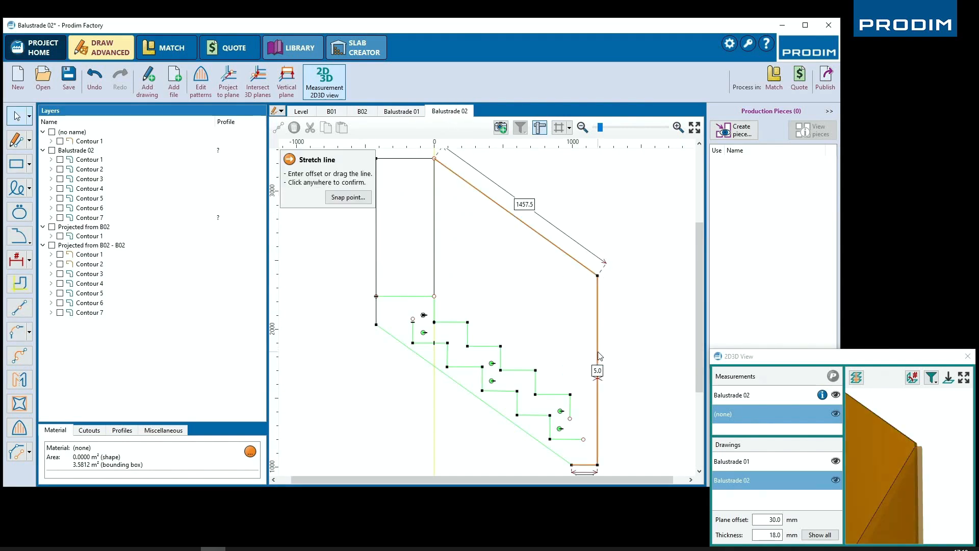
left_click_drag(875, 498, 929, 502)
left_click(648, 390)
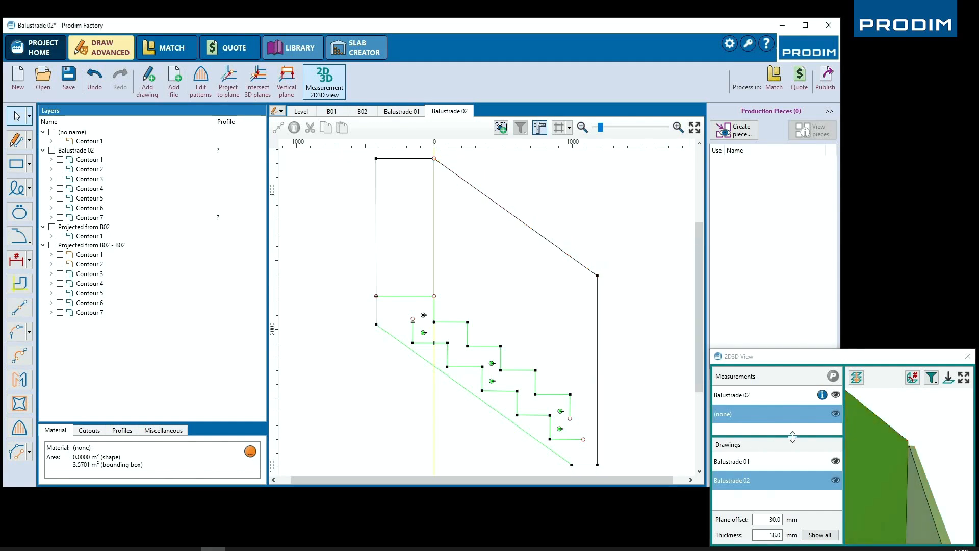
mouse_move(907, 449)
left_mouse_down()
mouse_move(889, 452)
mouse_move(892, 509)
mouse_move(896, 444)
left_mouse_up()
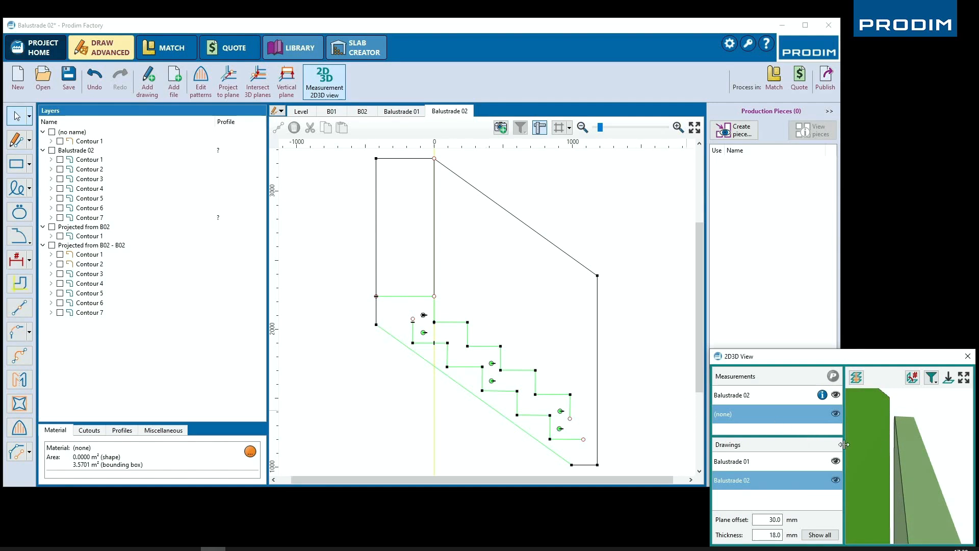
Project the lower end point of Balustrade 01's outer vertical edge onto the Balustrade 02 drawing from the front surface.
scroll(939, 488, "down", 8)
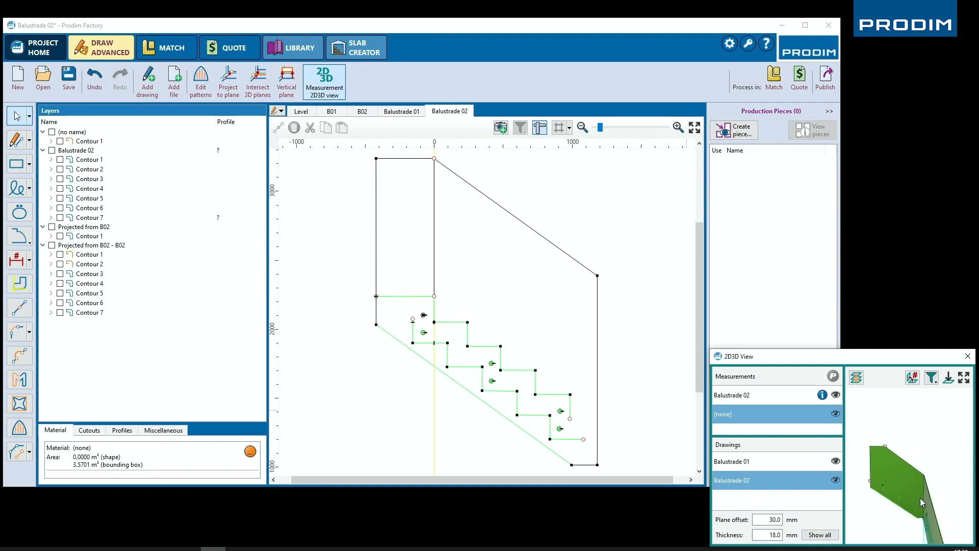
scroll(921, 502, "up", 6)
scroll(922, 469, "down", 1)
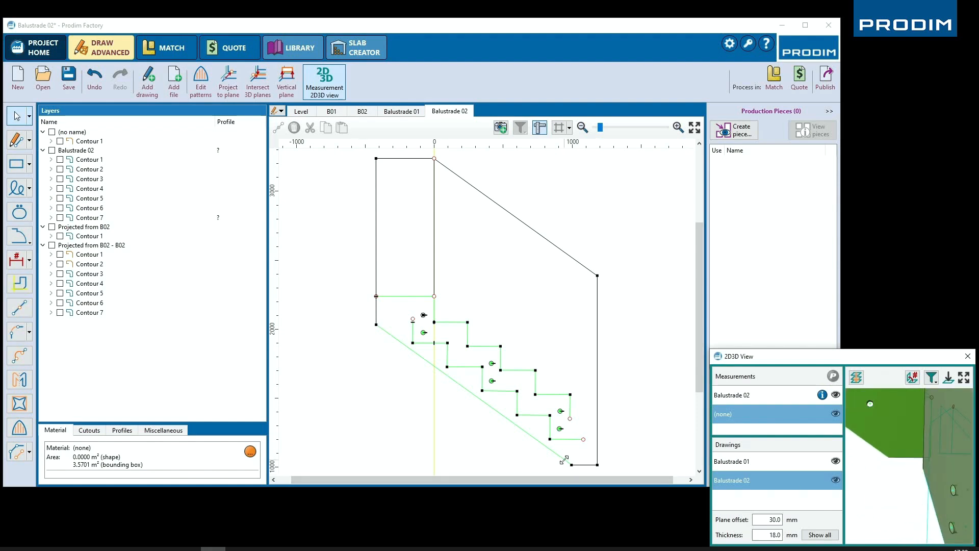
middle_click_drag(901, 483, 952, 485)
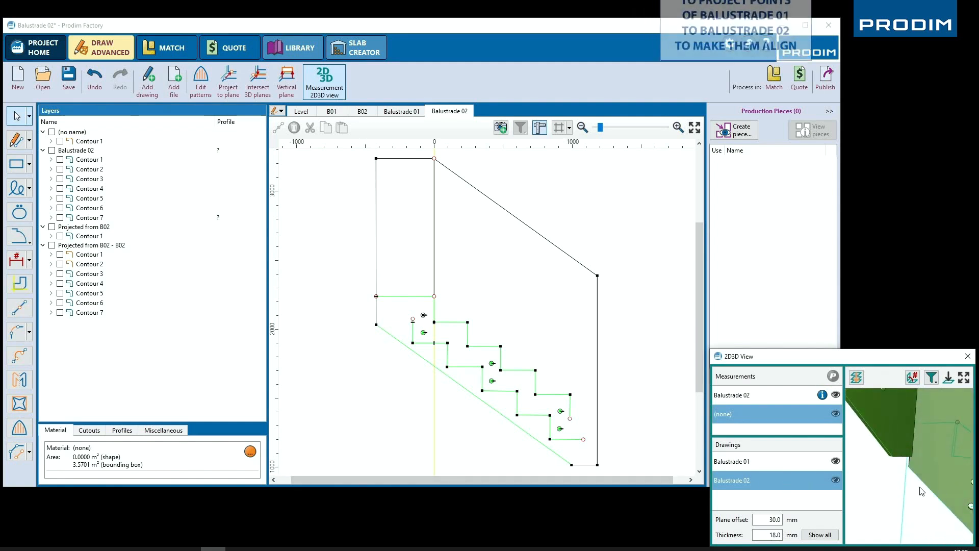
left_click(398, 113)
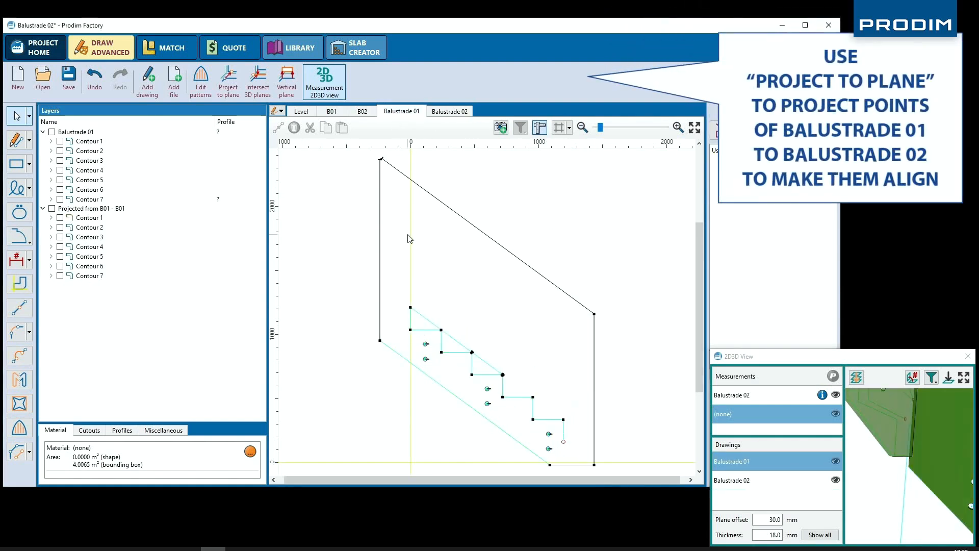
left_click(237, 83)
left_click(380, 341)
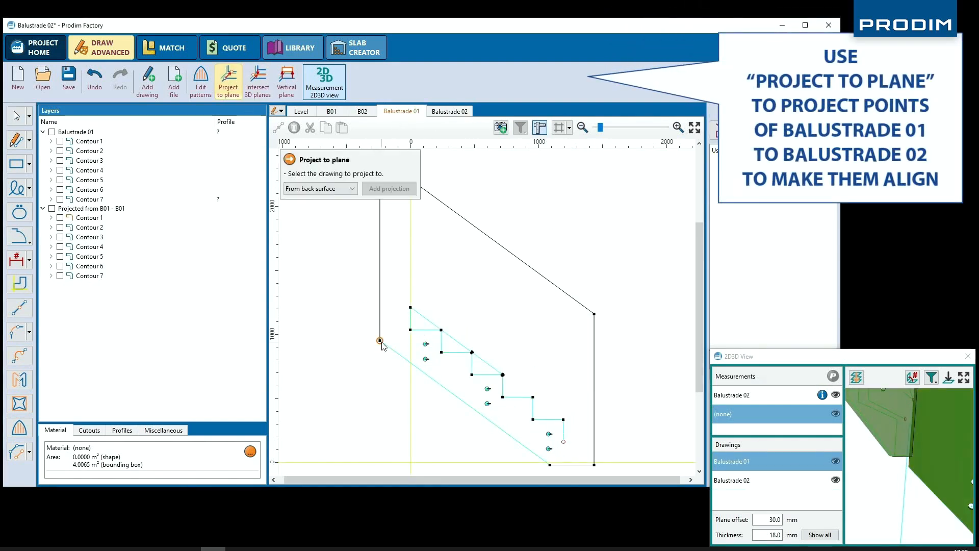
left_click(452, 113)
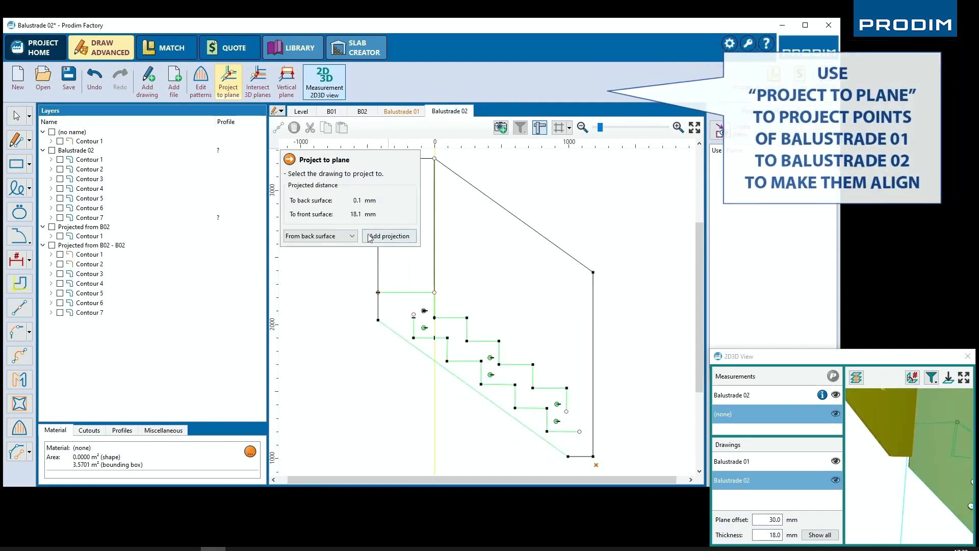
left_click(350, 236)
left_click(314, 258)
left_click(390, 236)
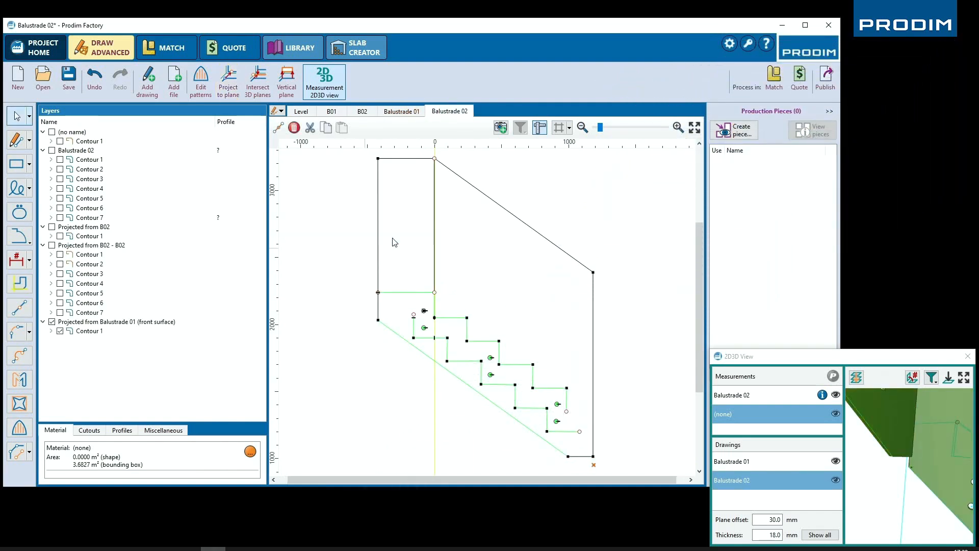
Trim Balustrade 02's sloped bottom edge and adjoining vertical edge to a sharp corner and delete the leftover short horizontal edge.
left_click(29, 331)
left_click(41, 350)
left_click(574, 460)
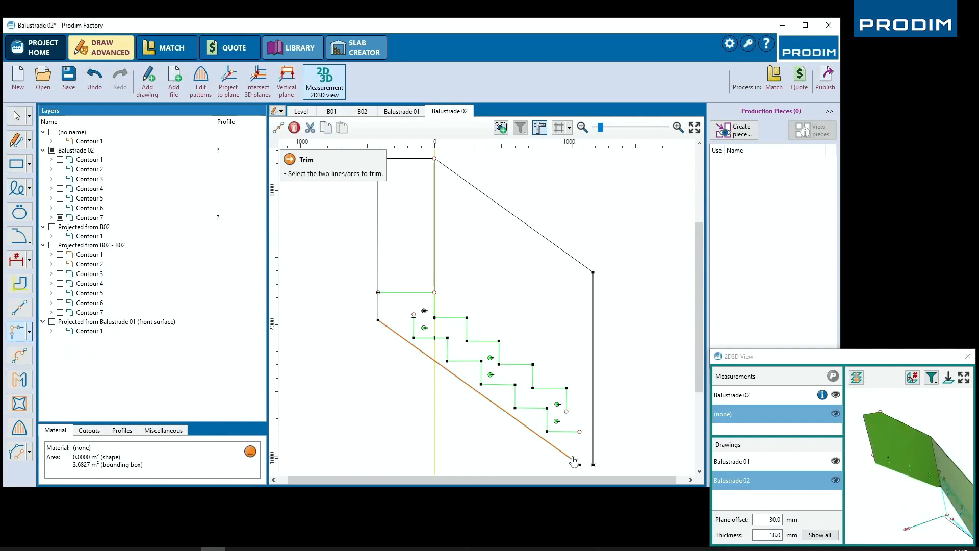
left_click(593, 459)
left_click(589, 468)
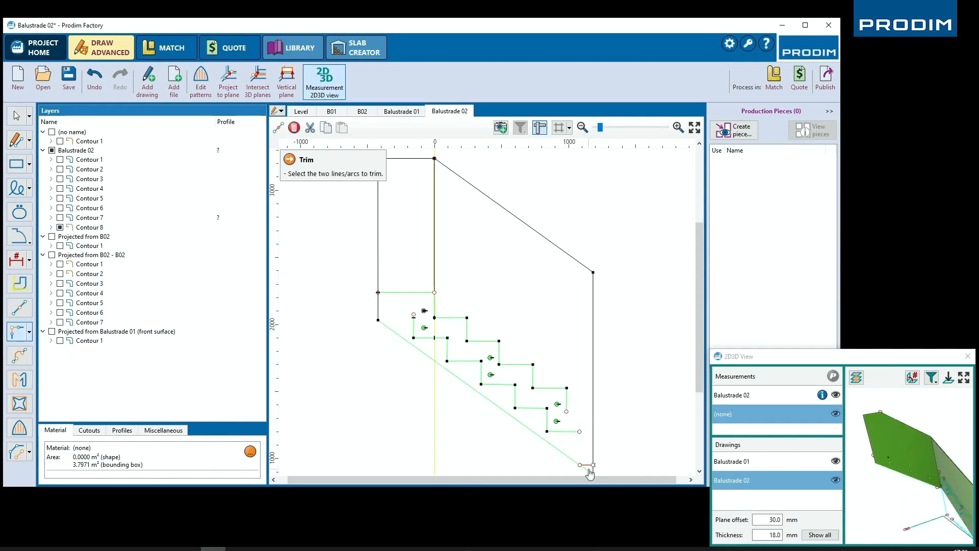
key("Delete")
scroll(958, 490, "up", 6)
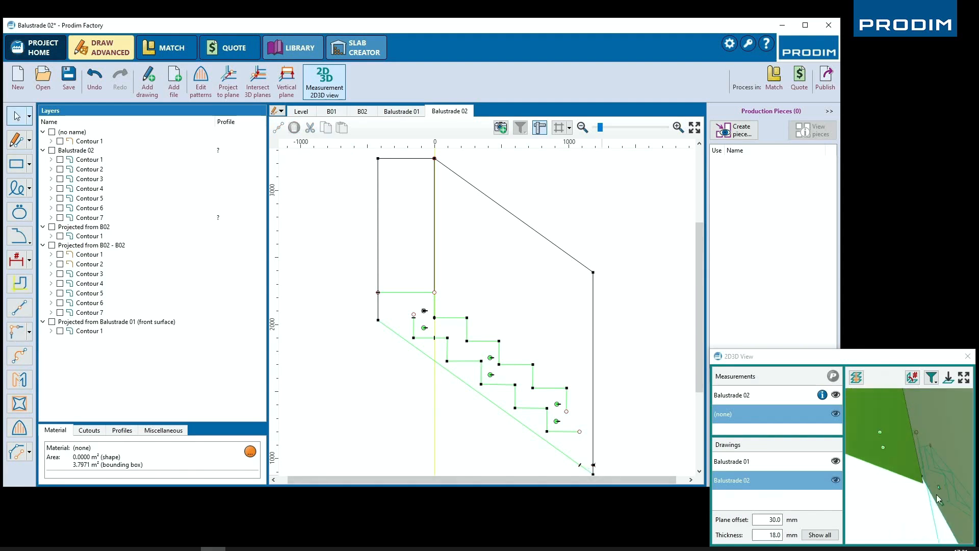
mouse_move(927, 483)
left_mouse_down()
mouse_move(953, 480)
mouse_move(930, 482)
left_mouse_up()
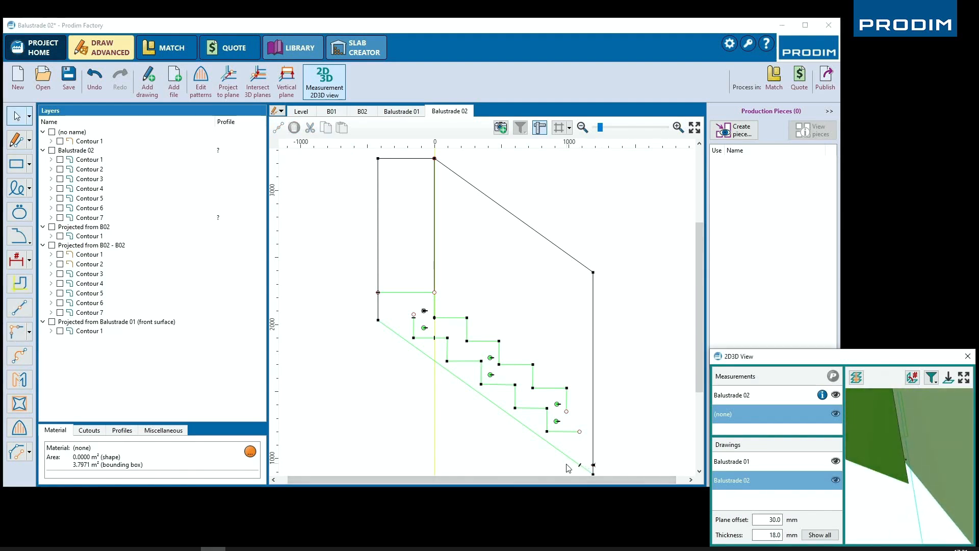
Merge the split line segments of the Balustrade 02 outline along its extended bottom and vertical edges.
scroll(566, 465, "down", 2)
scroll(566, 465, "down", 1)
mouse_move(411, 215)
left_mouse_down()
mouse_move(469, 323)
mouse_move(589, 436)
left_mouse_up()
right_click(530, 401)
left_click(538, 412)
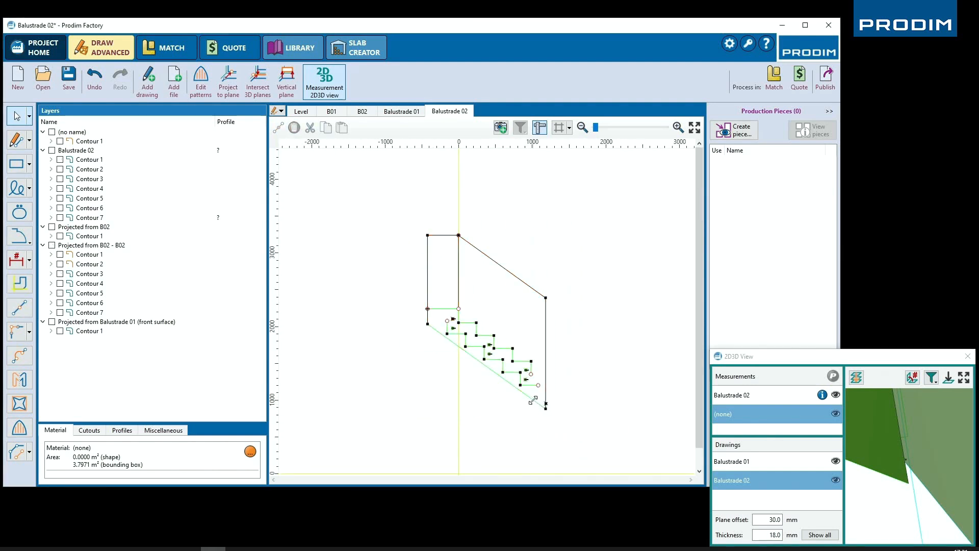
Stretch Balustrade 02's sloped bottom edge inward by 57.7 mm to the projected point, and delete that point.
left_click(533, 401)
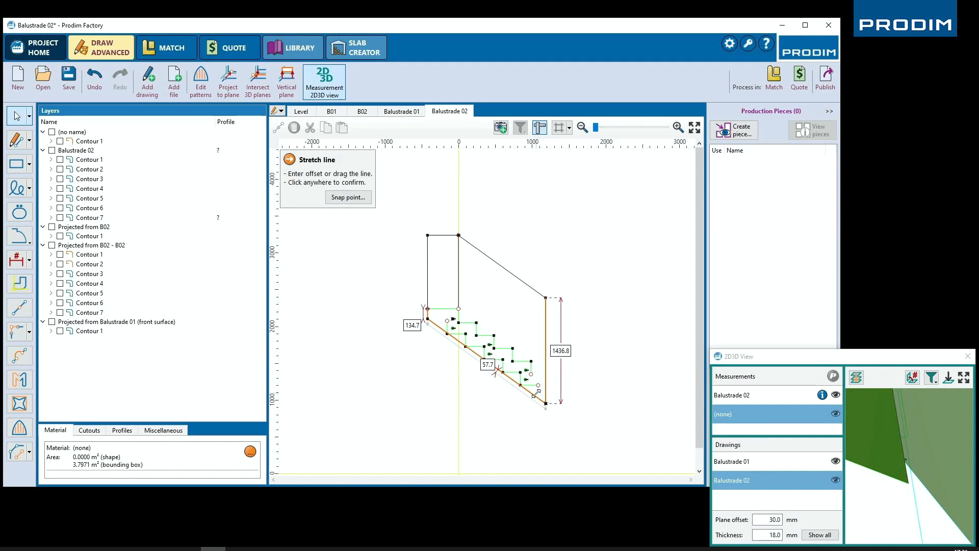
left_click(534, 418)
left_click_drag(903, 451, 907, 480)
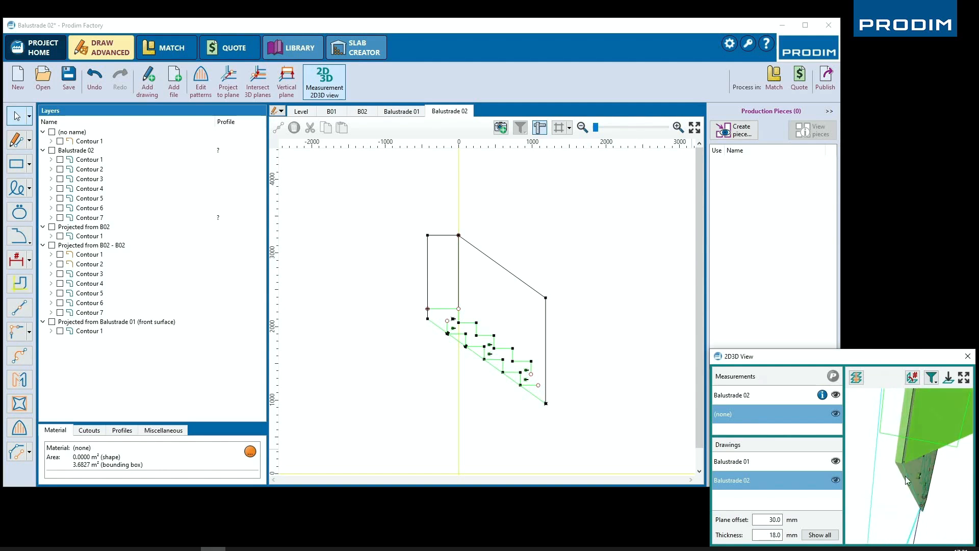
left_click(547, 419)
left_click_drag(585, 432, 530, 392)
key("Delete")
Fillet Balustrade 02's corner between the sloped bottom edge and the long vertical edge with a 10 mm radius.
right_click(532, 404)
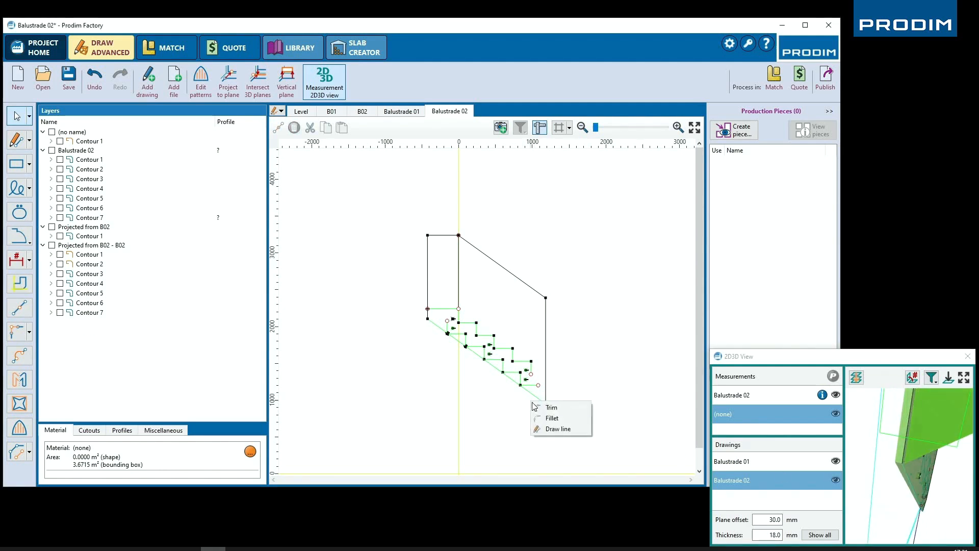
left_click(547, 415)
left_click(544, 402)
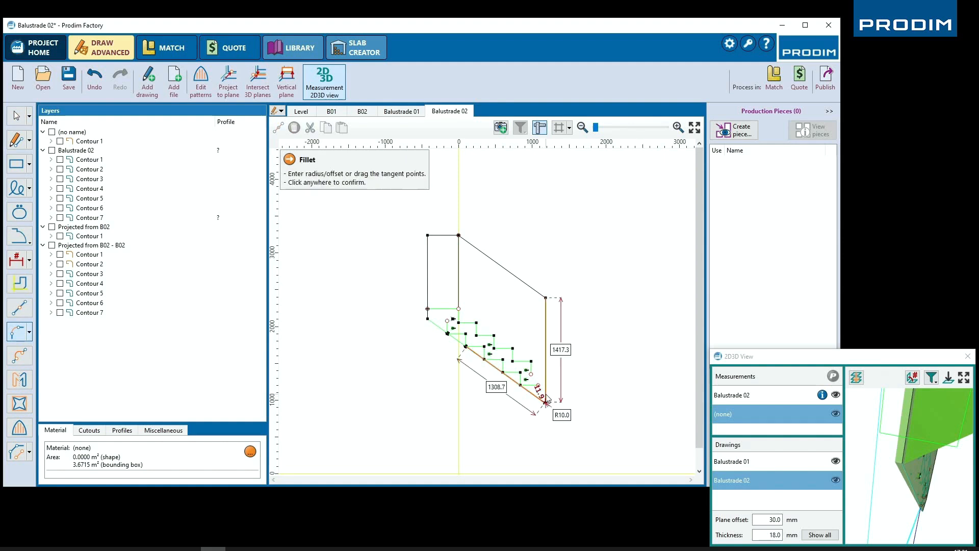
left_click(594, 415)
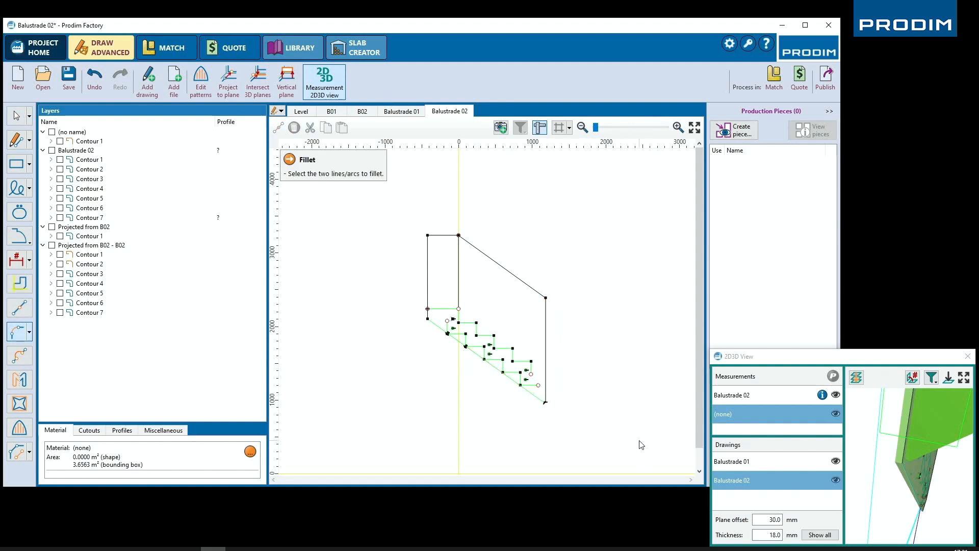
left_click_drag(911, 464, 868, 464)
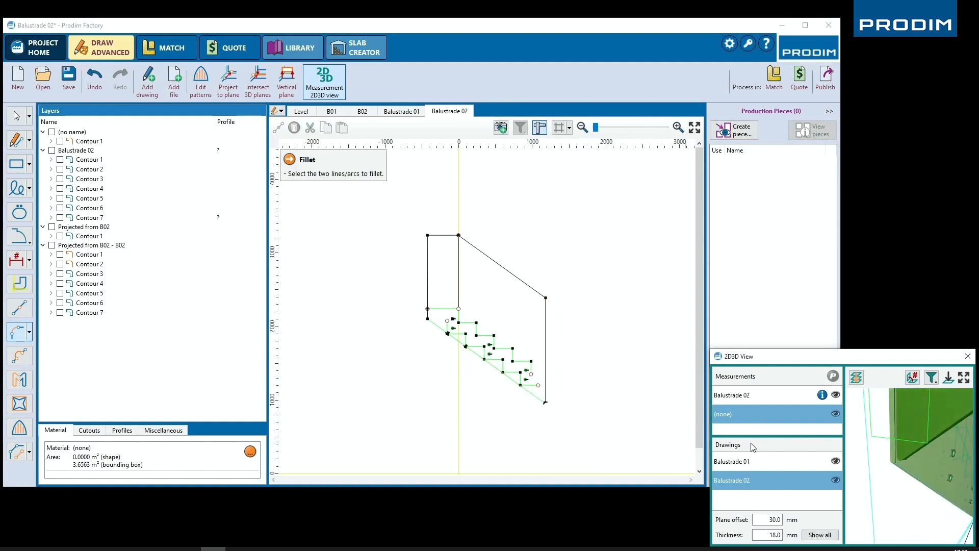
Fillet both ends of Balustrade 01's sloped bottom edge, at the outer vertical edge and the short horizontal edge, with a 10 mm radius.
left_click(401, 111)
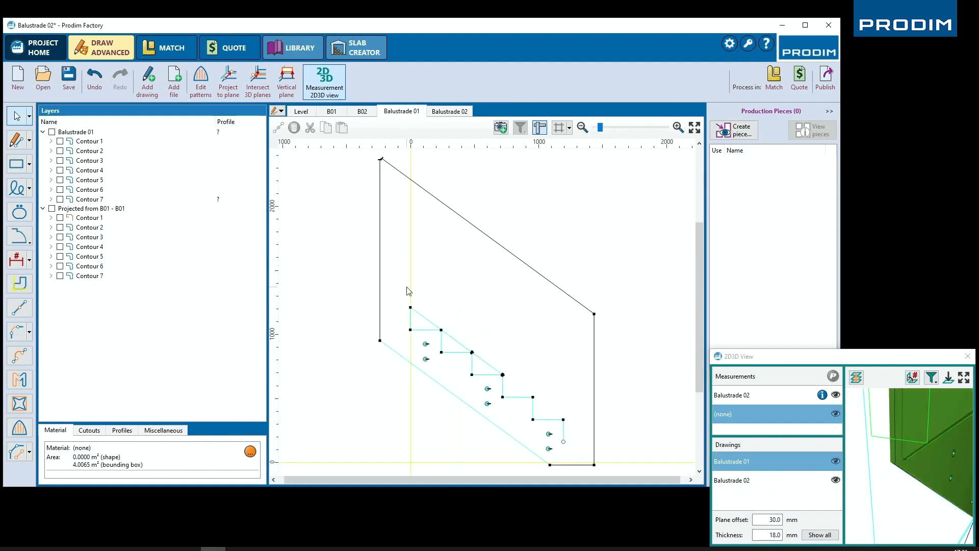
right_click(366, 333)
left_click(376, 331)
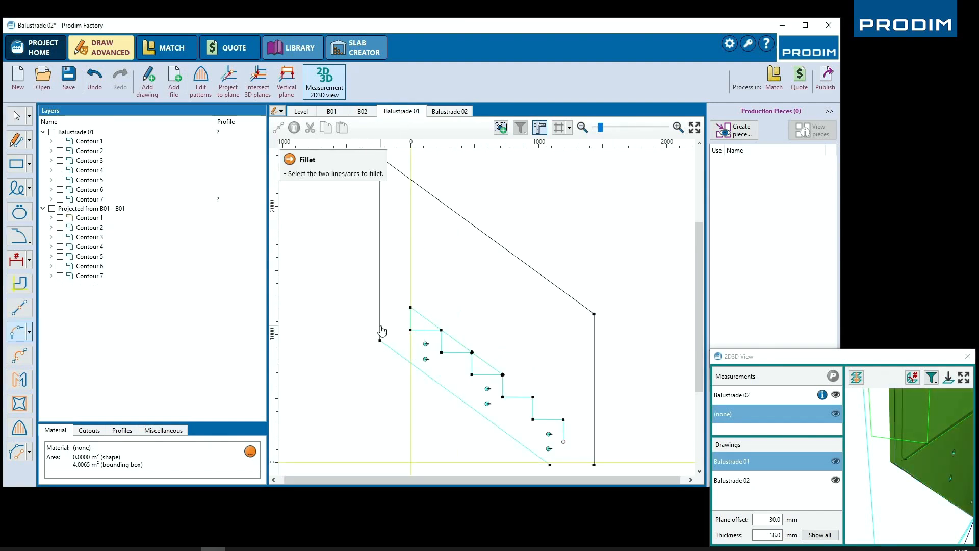
left_click(383, 345)
left_click(376, 402)
left_click(547, 463)
left_click(566, 464)
left_click(603, 459)
Fillet the lower and upper corners of Balustrade 01's vertical edge at the foot of the stair with a 10 mm radius.
left_click(588, 465)
left_click(595, 431)
left_click(629, 354)
left_click(595, 324)
left_click(583, 308)
left_click(649, 335)
left_click_drag(954, 412, 841, 475)
scroll(887, 470, "down", 6)
left_click(963, 384)
Fillet both ends of Balustrade 02's sloped top edge, at the long vertical edge and the horizontal top edge, with a 10 mm radius.
left_click(449, 111)
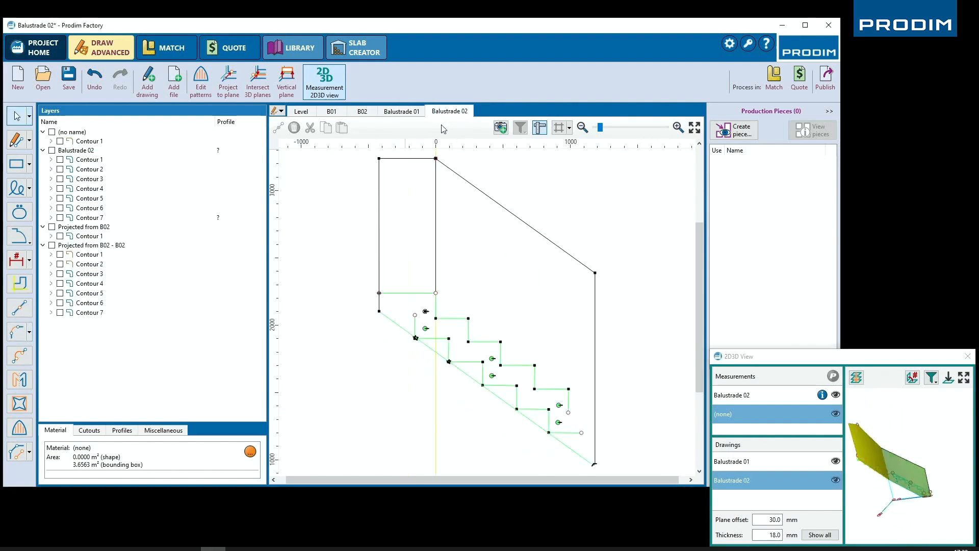
right_click(617, 293)
left_click(633, 297)
left_click(595, 295)
left_click(589, 268)
left_click(495, 249)
left_click(440, 163)
left_click(424, 158)
left_click(418, 207)
Fillet the upper and lower corners of Balustrade 02's vertical edge at the landing end with a 10 mm radius.
middle_click_drag(444, 164, 452, 211)
left_click(394, 205)
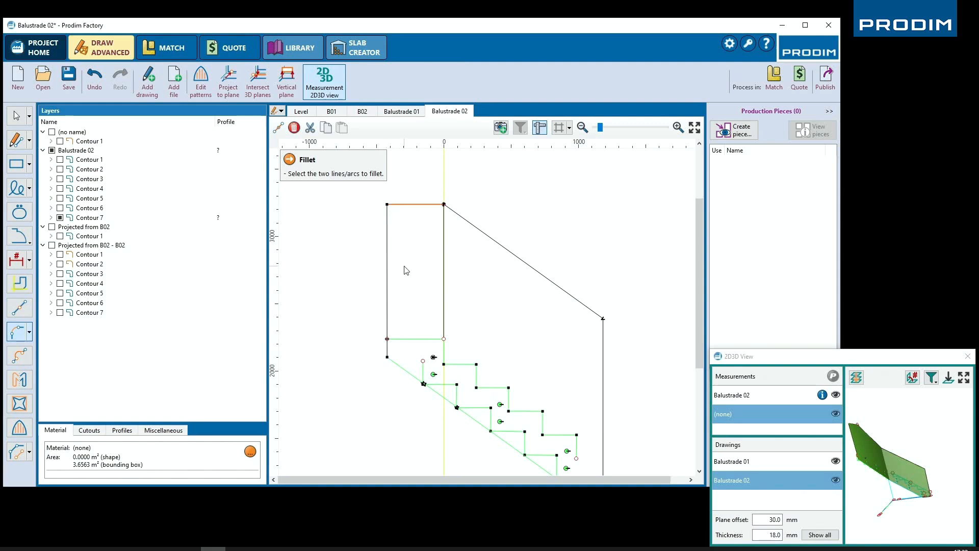
left_click(388, 218)
left_click(411, 257)
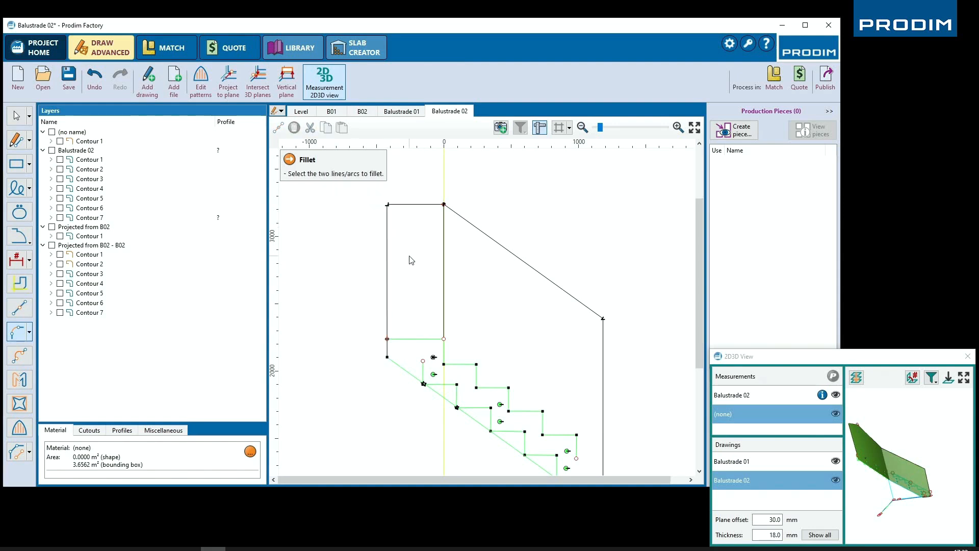
left_click(388, 353)
left_click(392, 404)
scroll(344, 345, "down", 3)
scroll(505, 459, "up", 2)
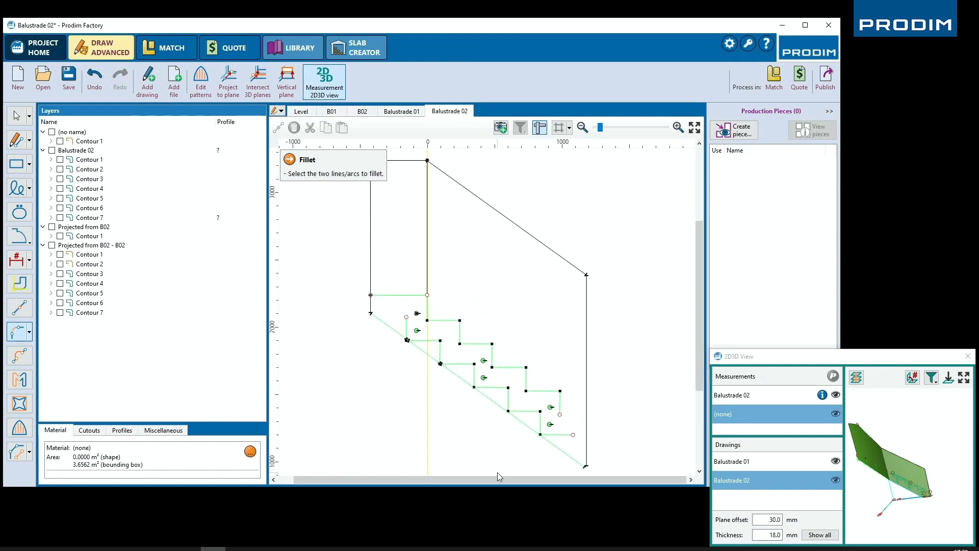
Apply the Straight Cut profile to all contours in the Balustrade 02 layer.
left_click(51, 151)
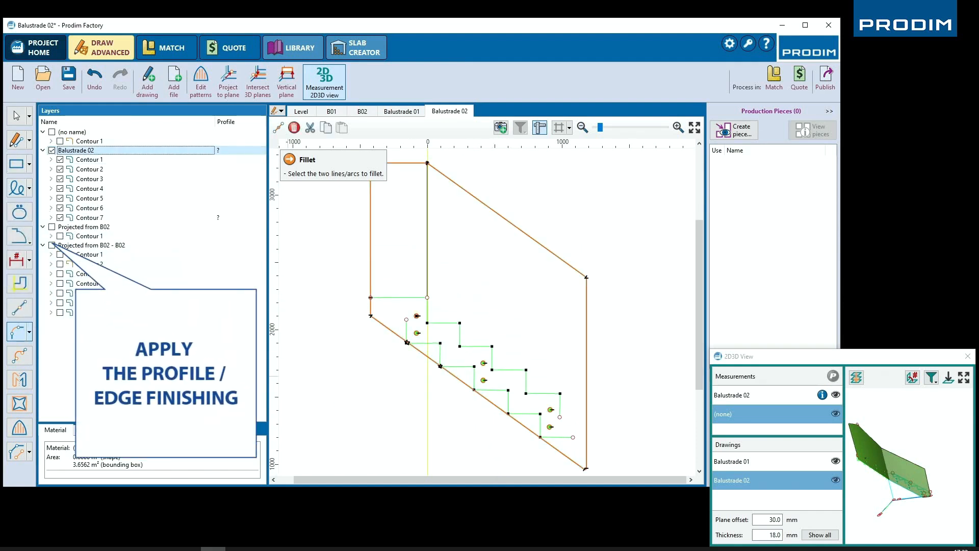
left_click(29, 242)
left_click(46, 258)
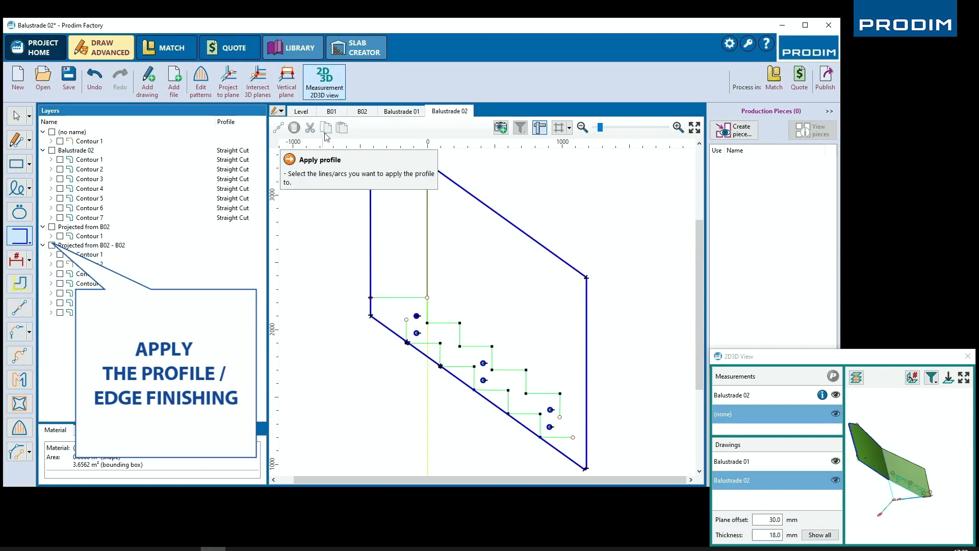
Apply the Straight Cut profile to all contours in the Balustrade 01 layer of the Balustrade 01 drawing.
left_click(401, 111)
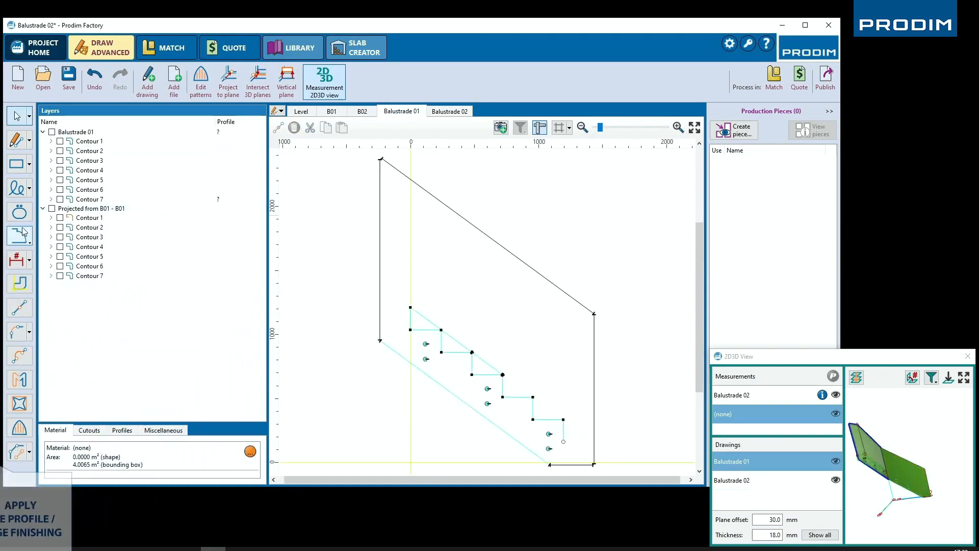
left_click(52, 131)
left_click(19, 240)
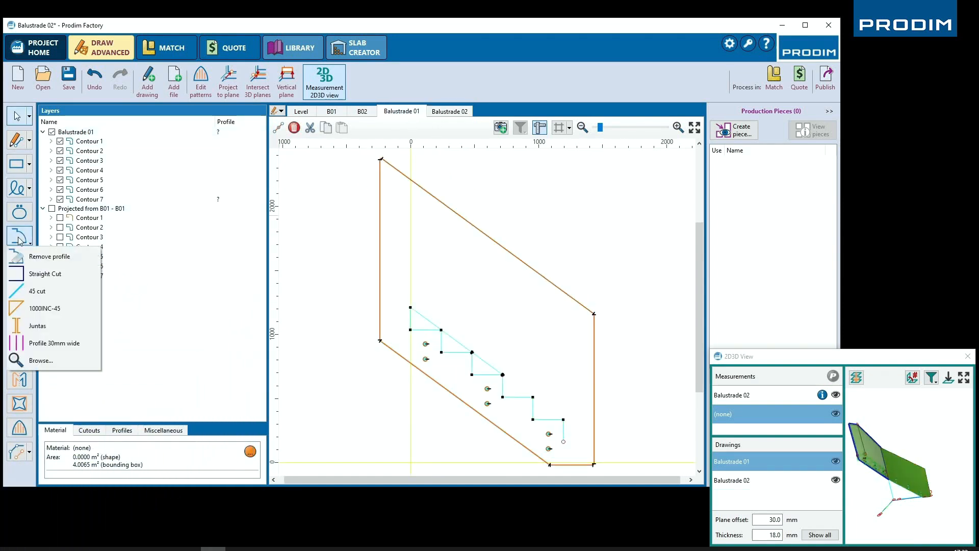
left_click(45, 274)
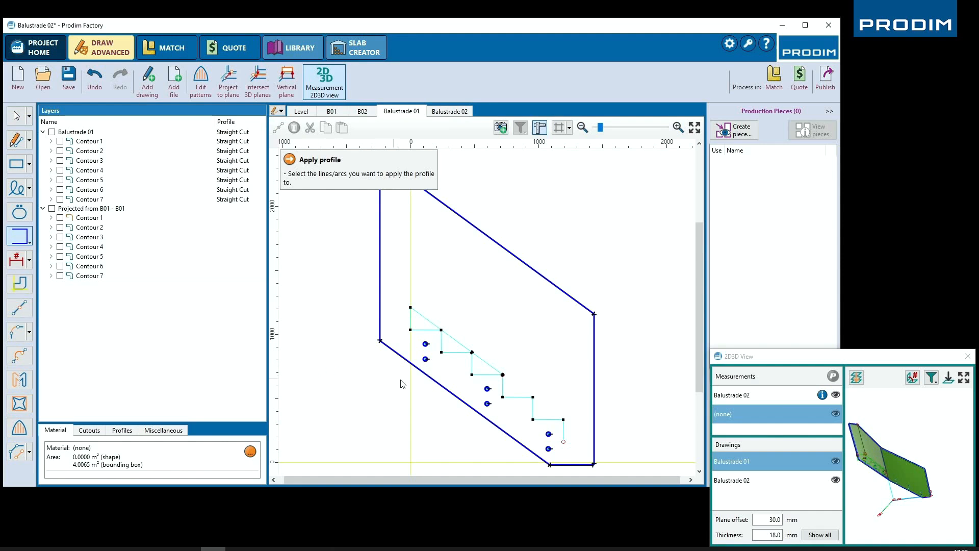
Create a production piece named "Balustrade 01 final" from the Balustrade 01 layer, using only profiles.
left_click_drag(959, 474, 913, 485)
left_click(52, 132)
left_click(734, 130)
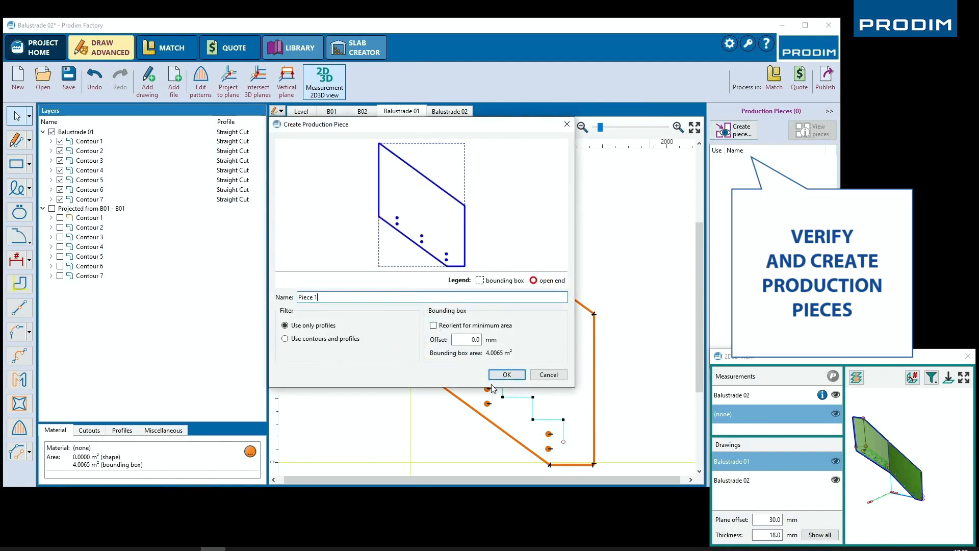
type("Balustrade 01 final")
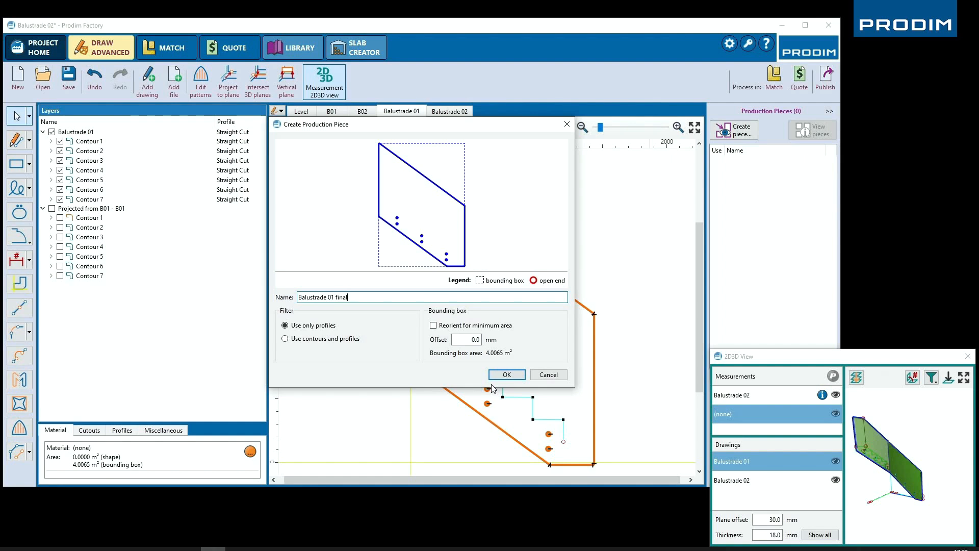
left_click(496, 377)
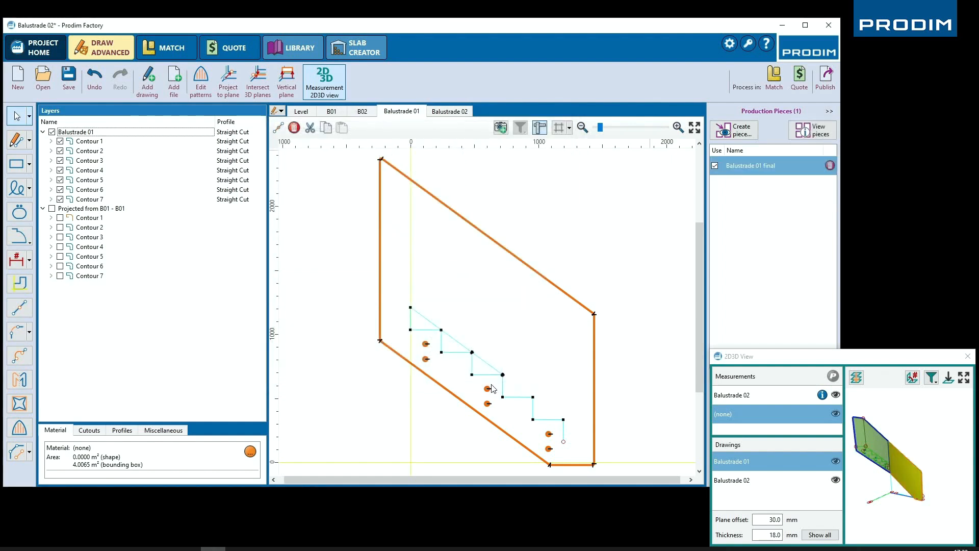
Create a production piece named "Balustrade 02 final" from the Balustrade 02 layer of the Balustrade 02 drawing.
left_click(450, 112)
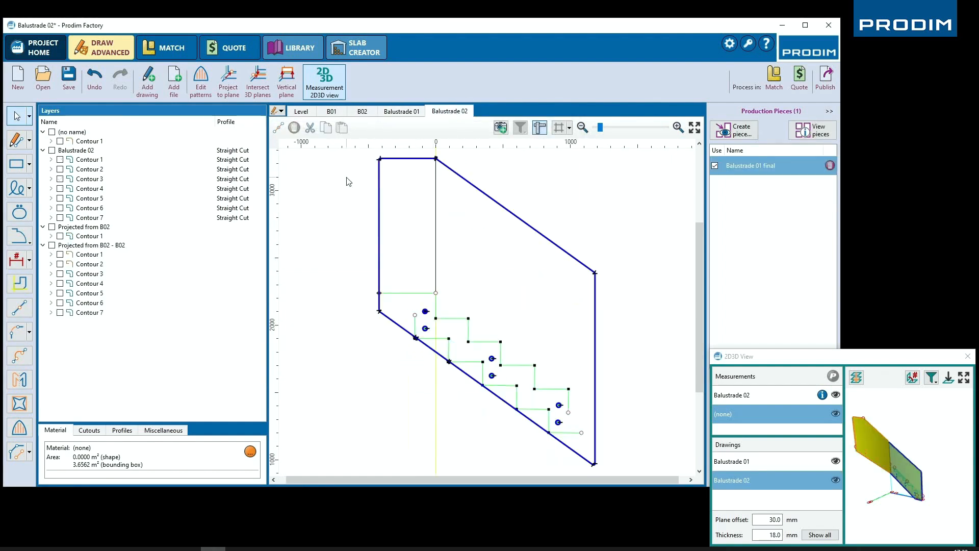
left_click(52, 151)
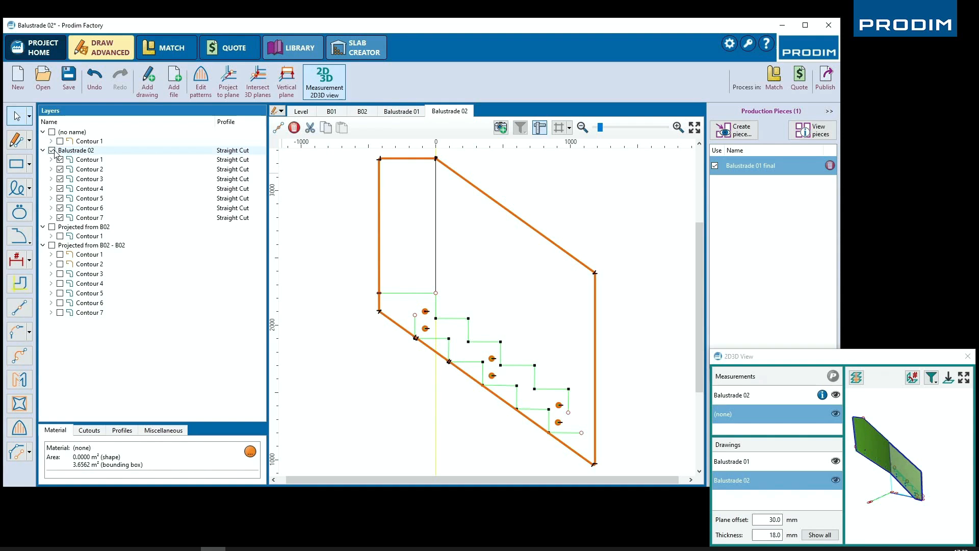
left_click(712, 134)
left_click(339, 300)
key("ctrl+a")
type("Balust")
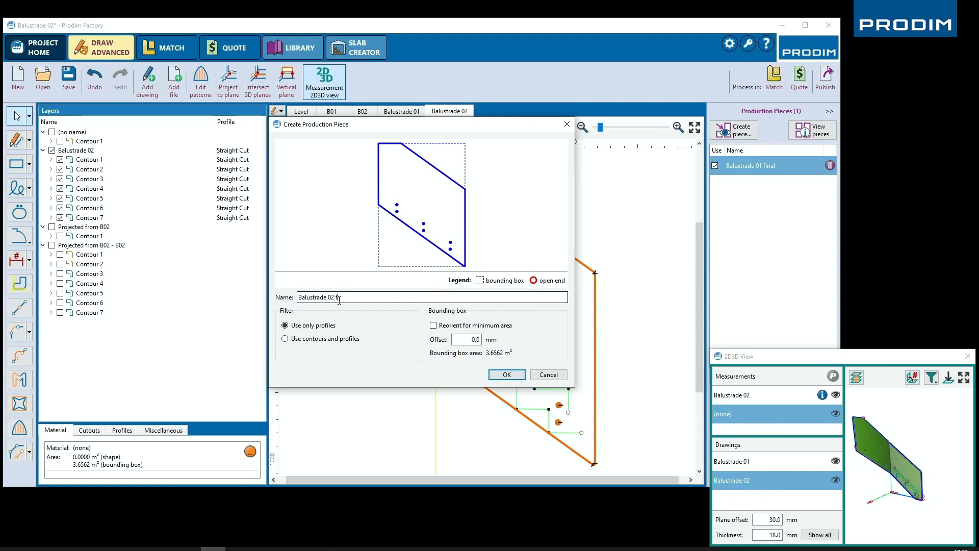
left_click(506, 376)
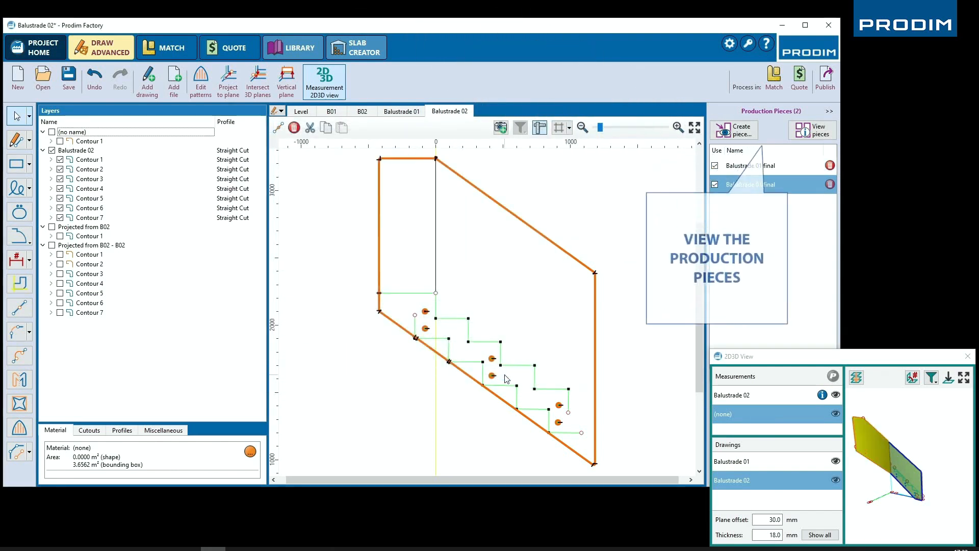
View the production pieces in a maximized window and move Balustrade 02 final clear of Balustrade 01 final.
left_click(813, 130)
left_click(806, 25)
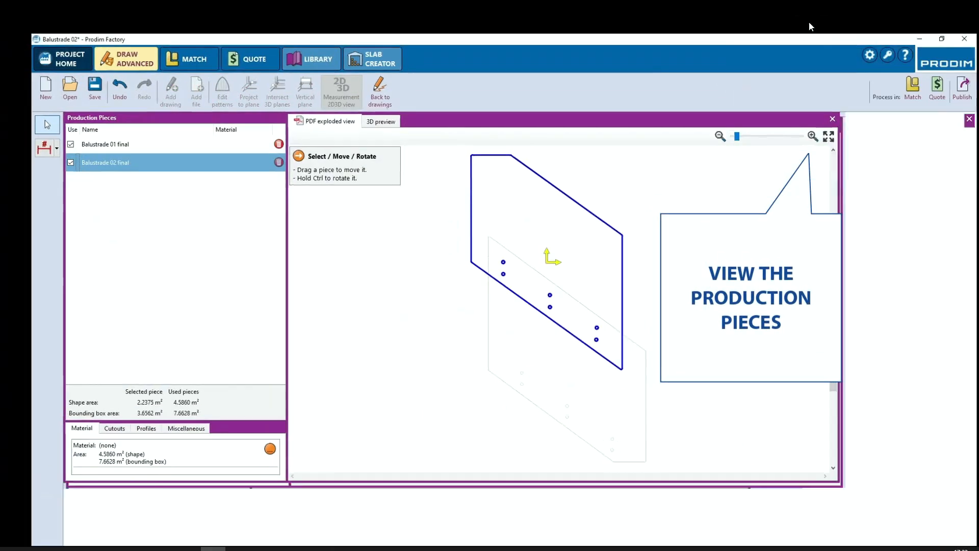
left_click_drag(597, 225, 431, 216)
left_click(359, 335)
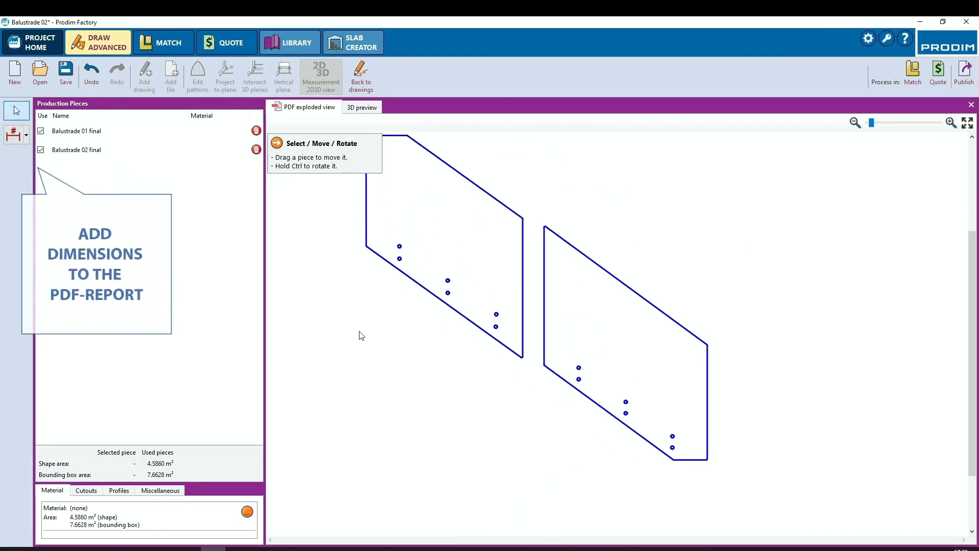
Add linear distance dimensions to the sloped top edge and the shorter vertical edge of Balustrade 01 final.
left_click(16, 137)
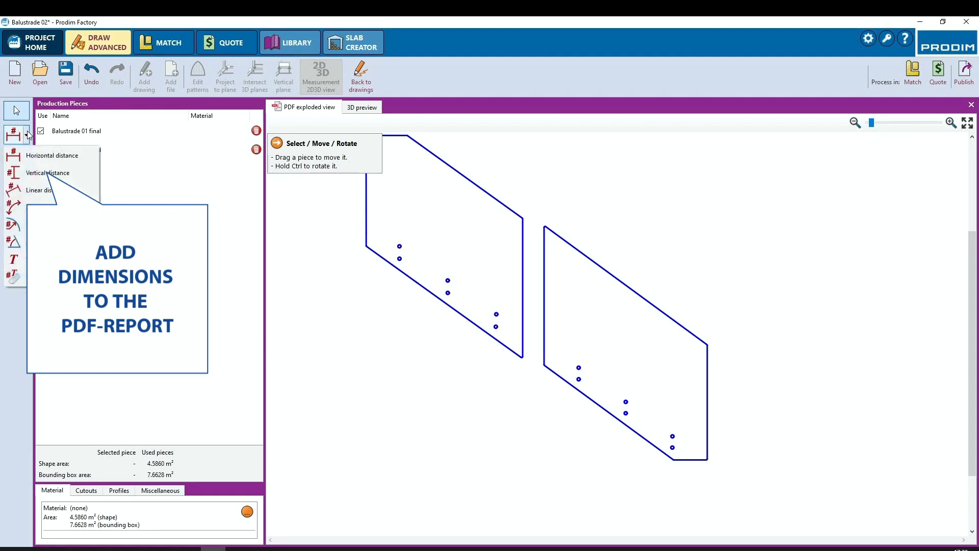
left_click(38, 190)
left_click(546, 228)
left_click(707, 345)
left_click(717, 327)
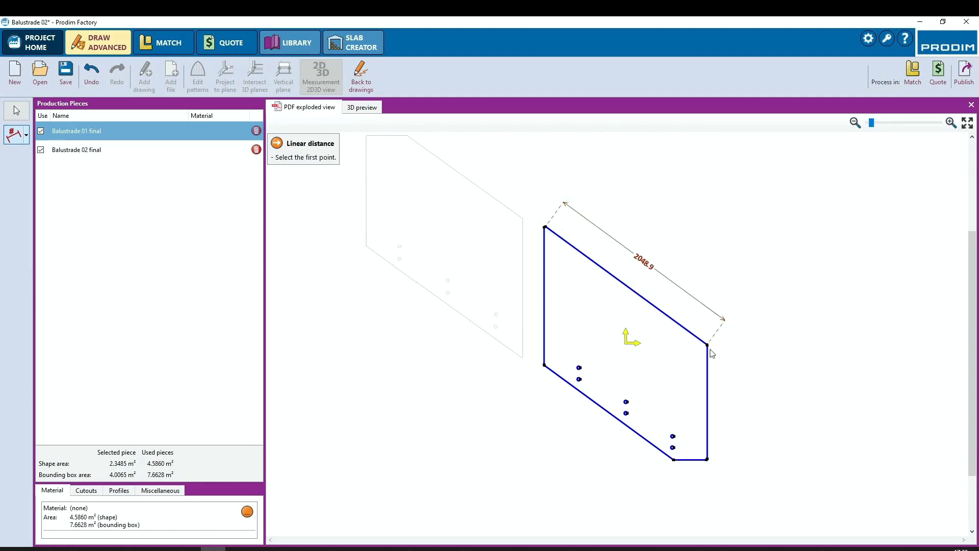
left_click(708, 346)
left_click(708, 460)
left_click(728, 452)
Add a radius dimension to the upper hole of each of the three hole pairs in Balustrade 01 final.
left_click(25, 134)
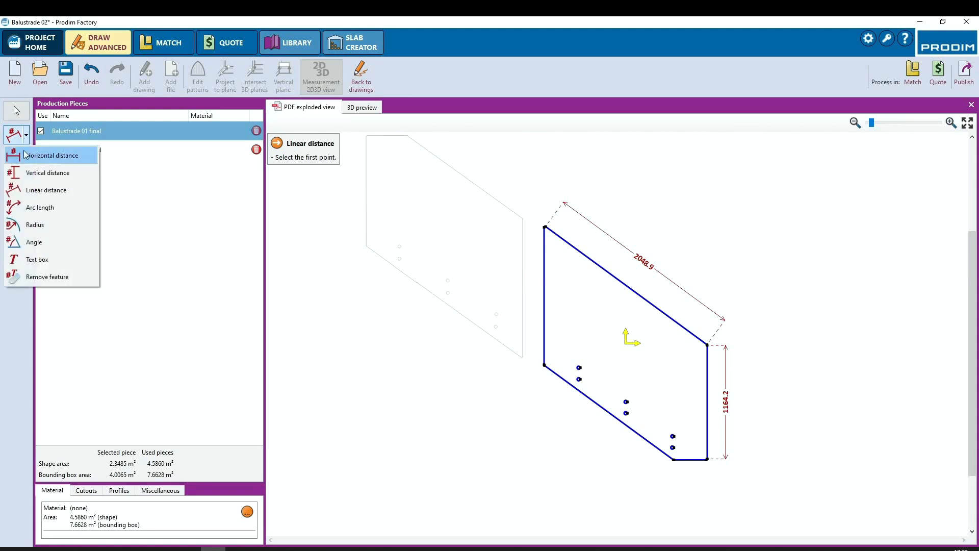
left_click(35, 226)
left_click(582, 372)
left_click(590, 349)
left_click(627, 403)
left_click(648, 377)
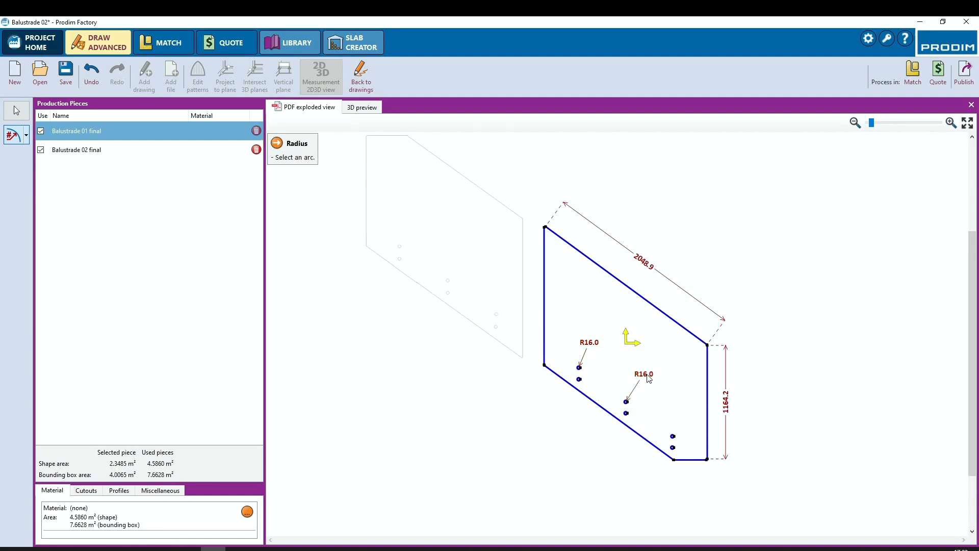
left_click(674, 438)
left_click(685, 411)
Add angle dimensions to Balustrade 01 final between the sloped top and longer vertical edges, and between both sloped edges.
left_click(27, 136)
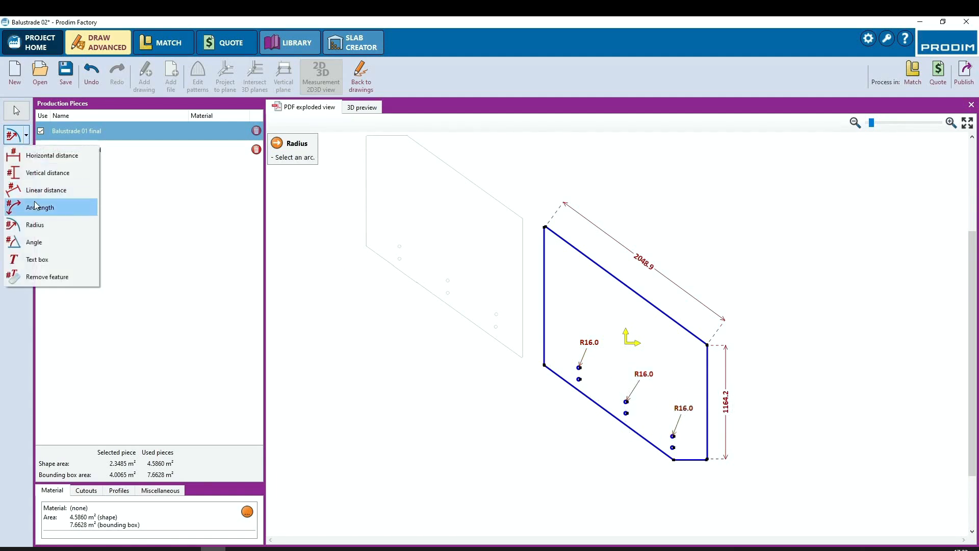
left_click(34, 242)
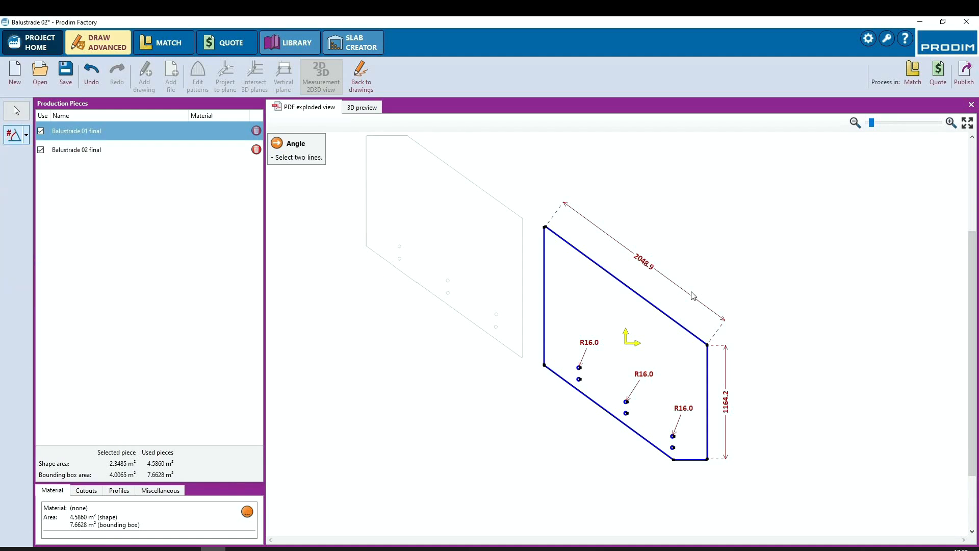
left_click(654, 314)
left_click(546, 293)
left_click(576, 287)
left_click(657, 448)
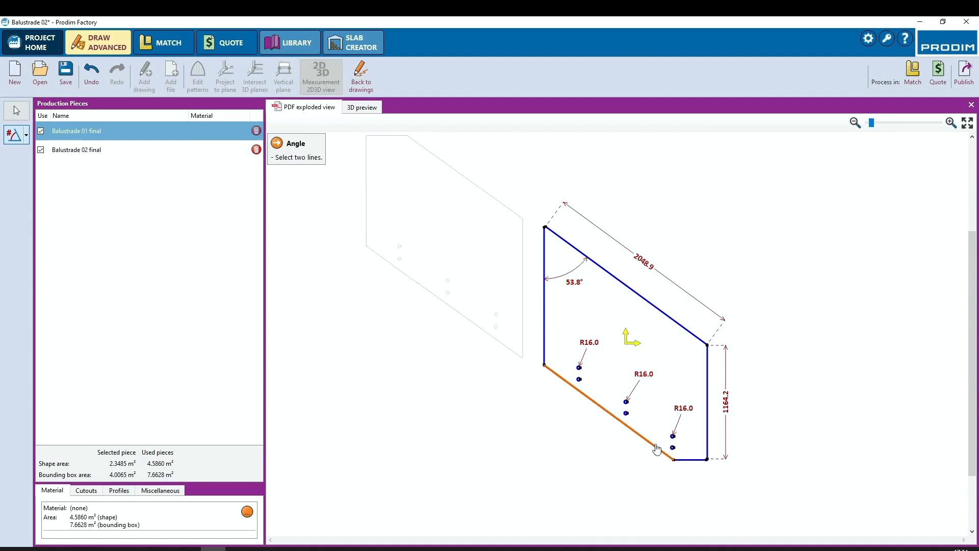
left_click(666, 316)
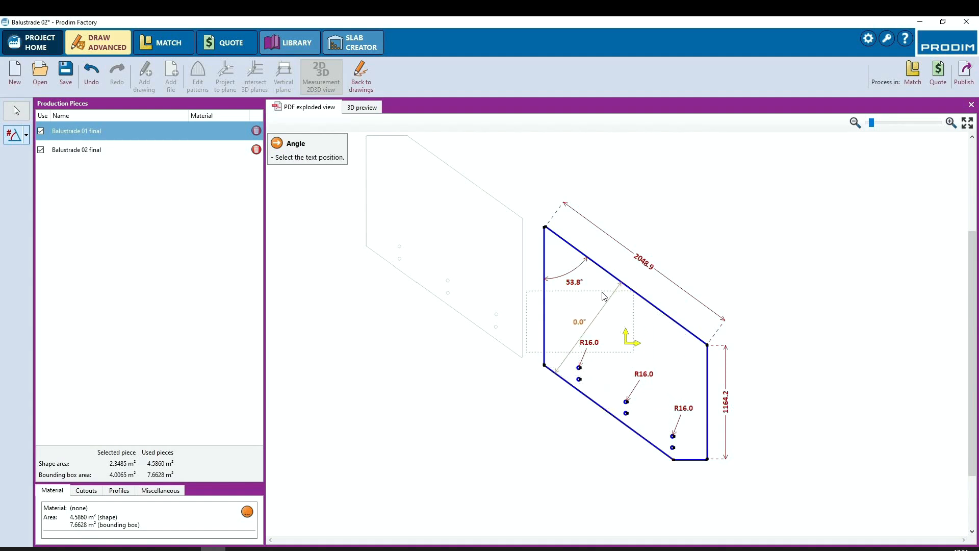
left_click(608, 341)
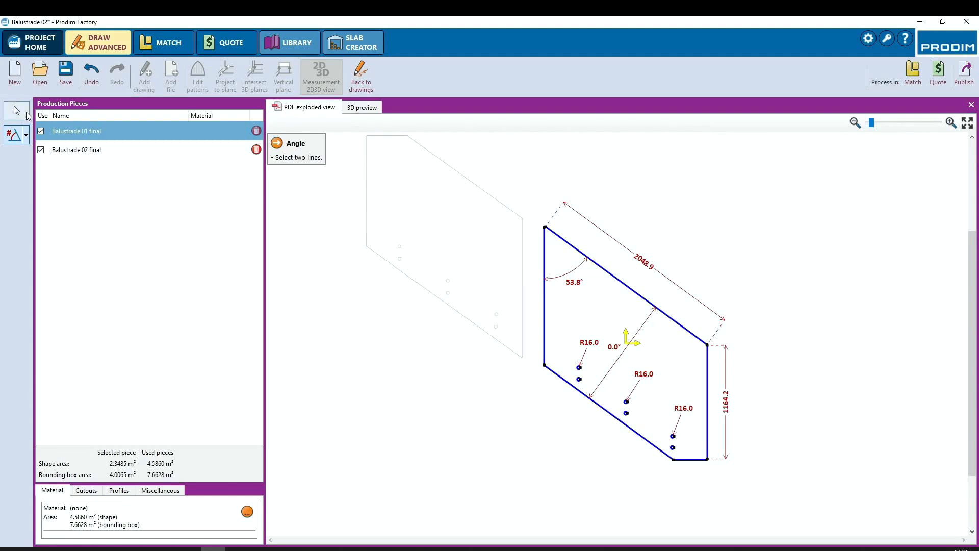
Add an angle dimension between the shorter vertical edge and the horizontal top edge of Balustrade 02 final.
left_click(16, 109)
left_click(391, 248)
left_click(392, 248)
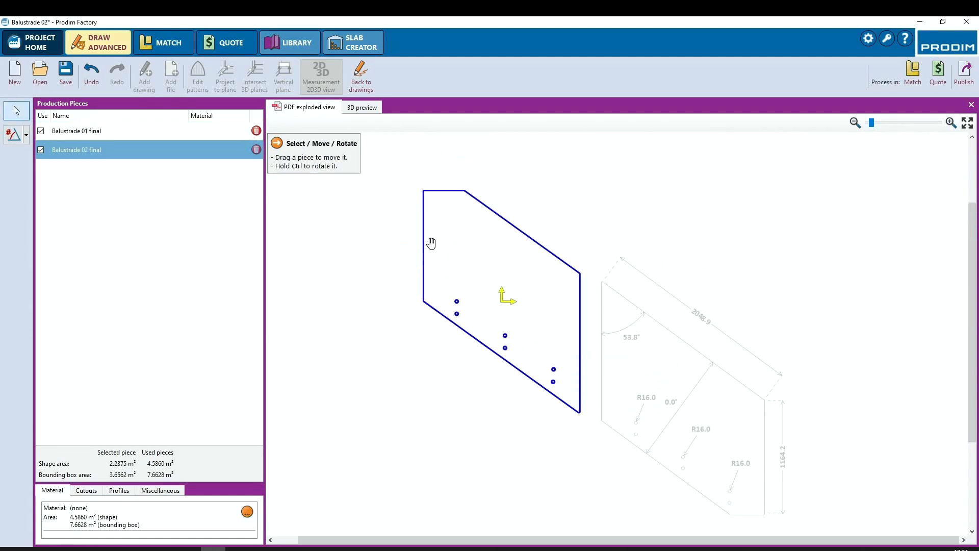
left_click(14, 135)
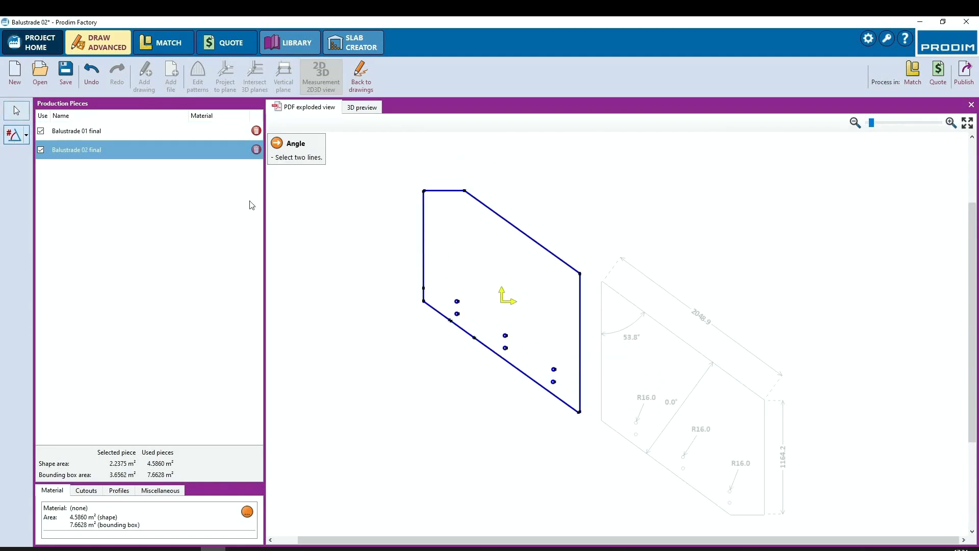
left_click(423, 221)
left_click(443, 192)
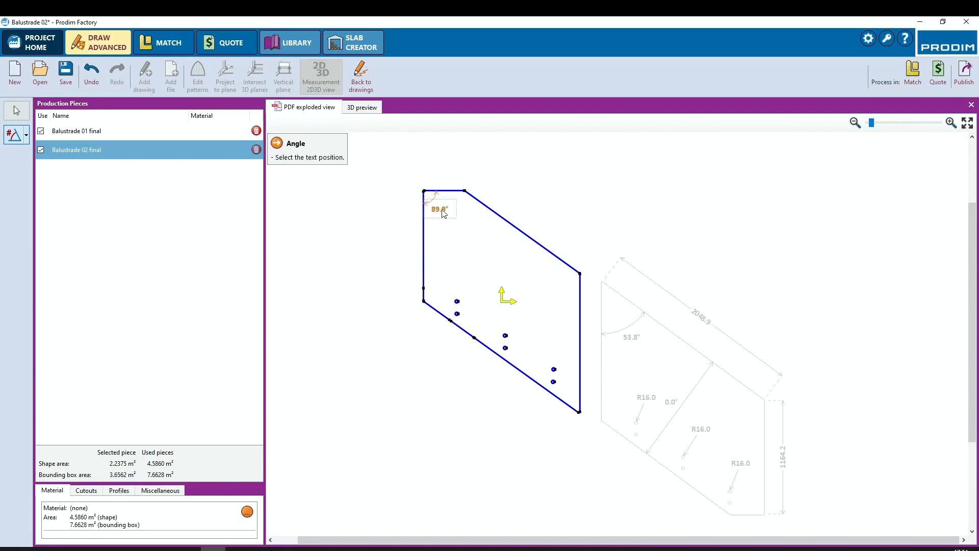
left_click(458, 229)
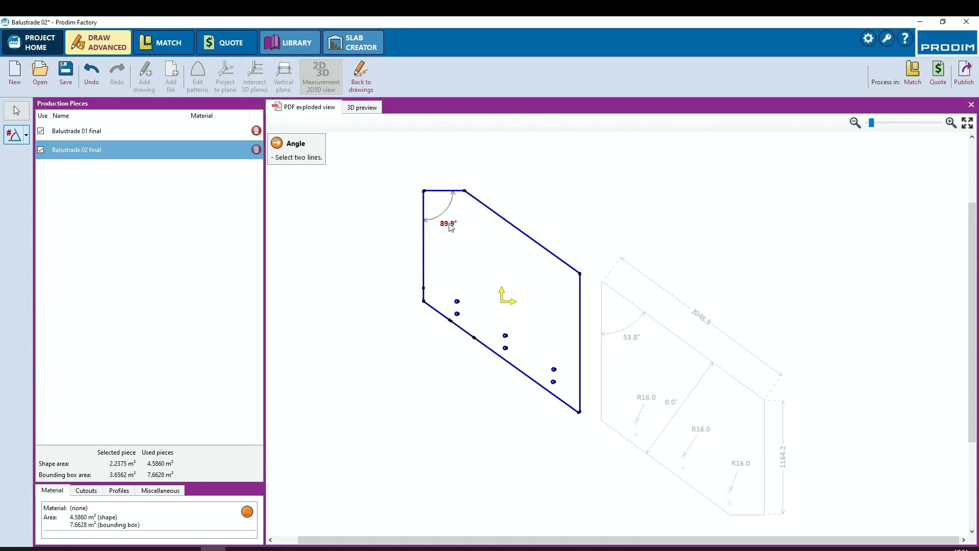
Add linear distance dimensions to the sloped top edge and the horizontal top edge of Balustrade 02 final.
left_click(27, 137)
left_click(46, 189)
left_click(465, 191)
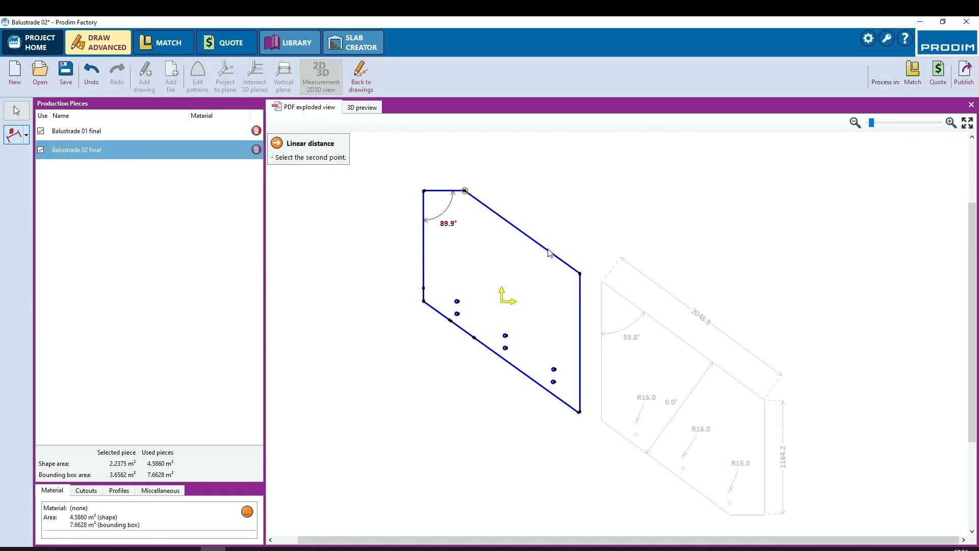
left_click(580, 275)
left_click(499, 232)
left_click(464, 195)
left_click(424, 193)
left_click(428, 164)
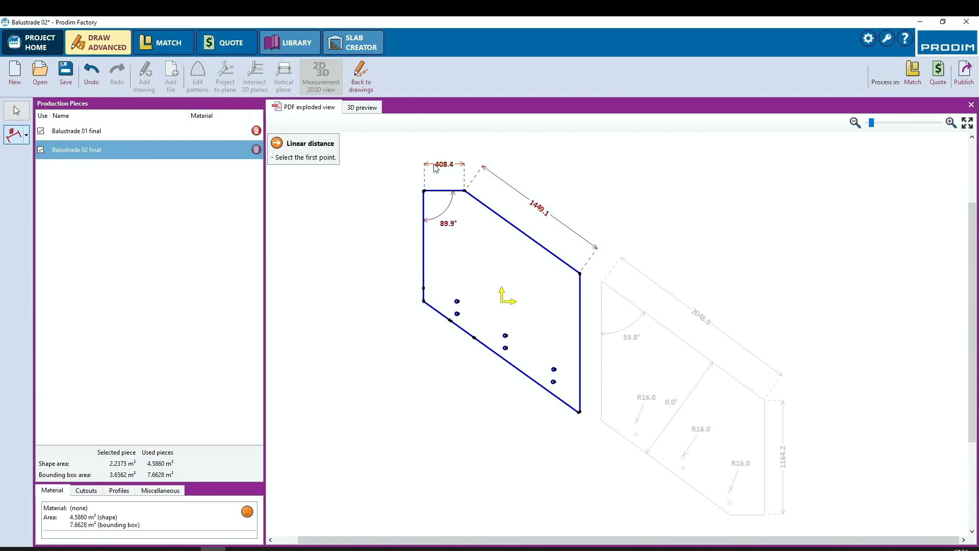
Add linear distance dimensions to both vertical edges and the sloped bottom edge of Balustrade 02 final.
left_click(424, 193)
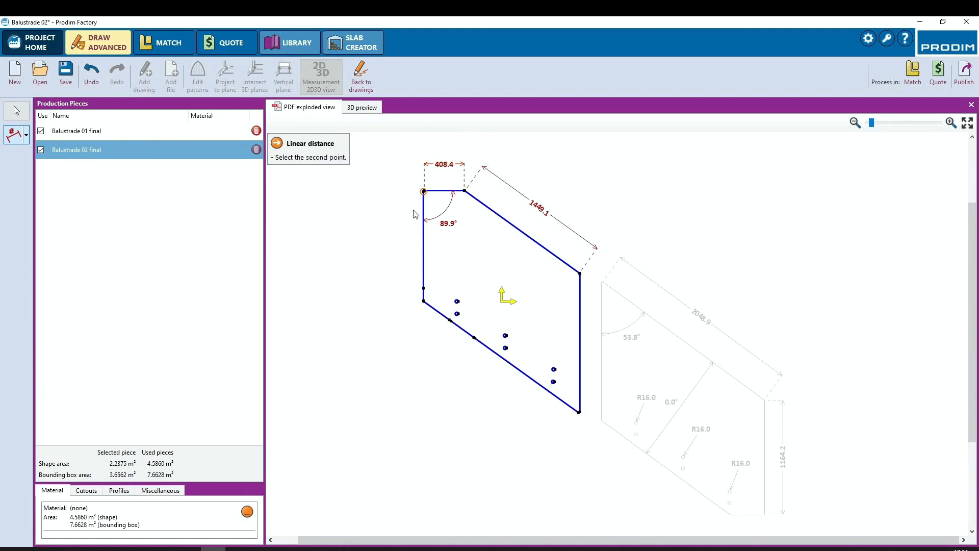
left_click(424, 302)
left_click(395, 306)
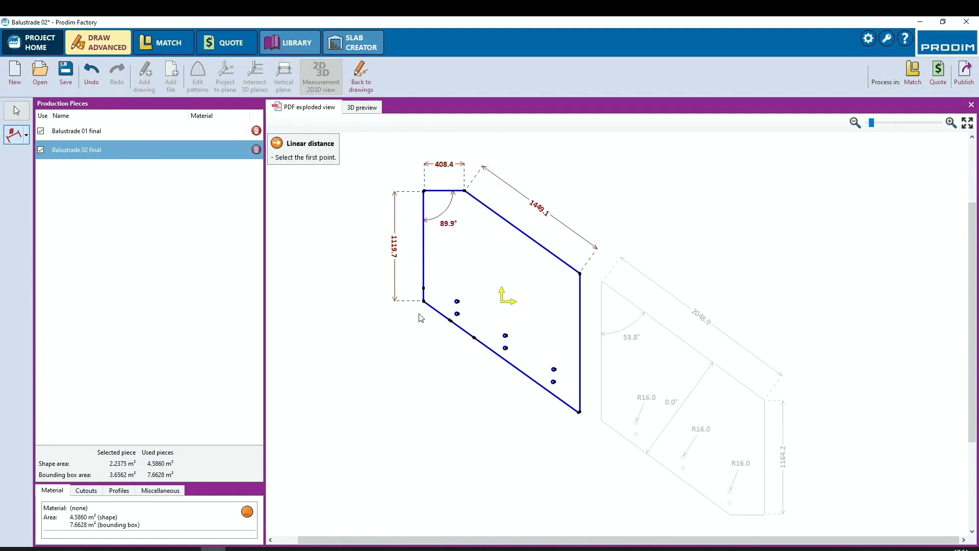
left_click(425, 302)
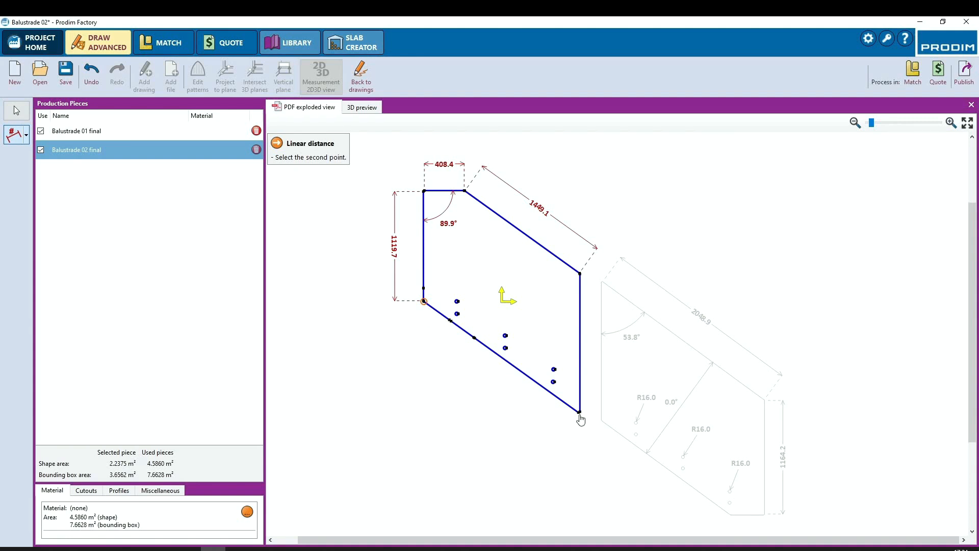
left_click(580, 412)
left_click(544, 428)
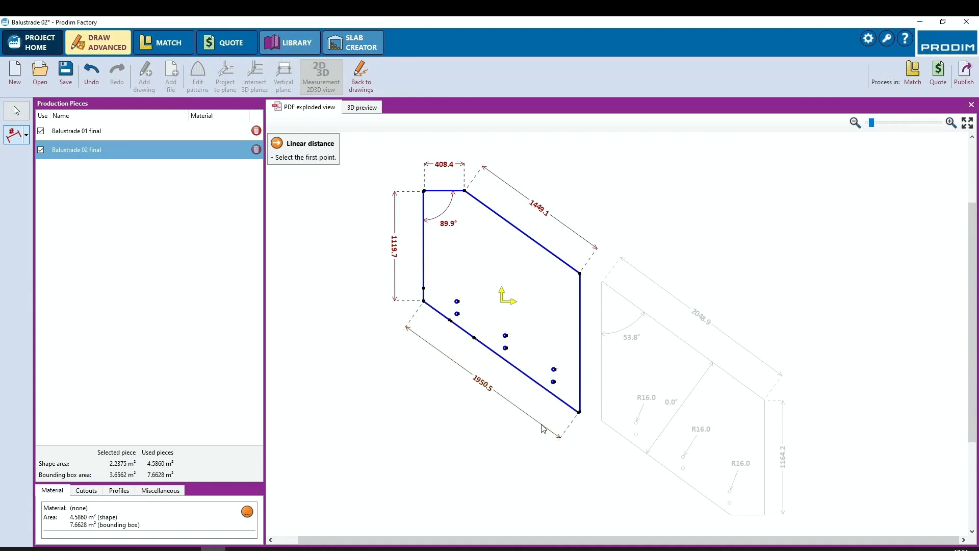
left_click(581, 412)
left_click(581, 278)
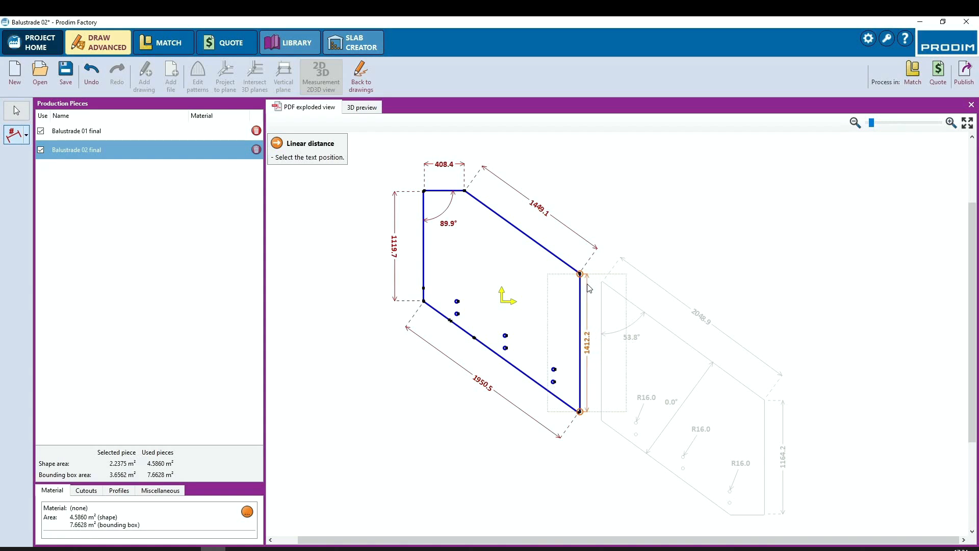
left_click(590, 288)
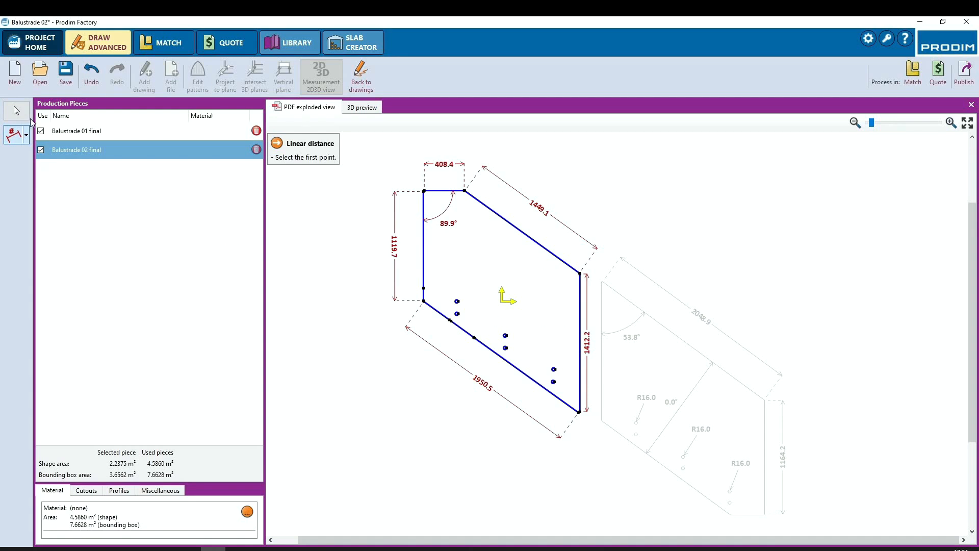
Add radius dimensions to the upper hole of each of the three hole pairs on Balustrade 02 final.
left_click(26, 136)
left_click(43, 225)
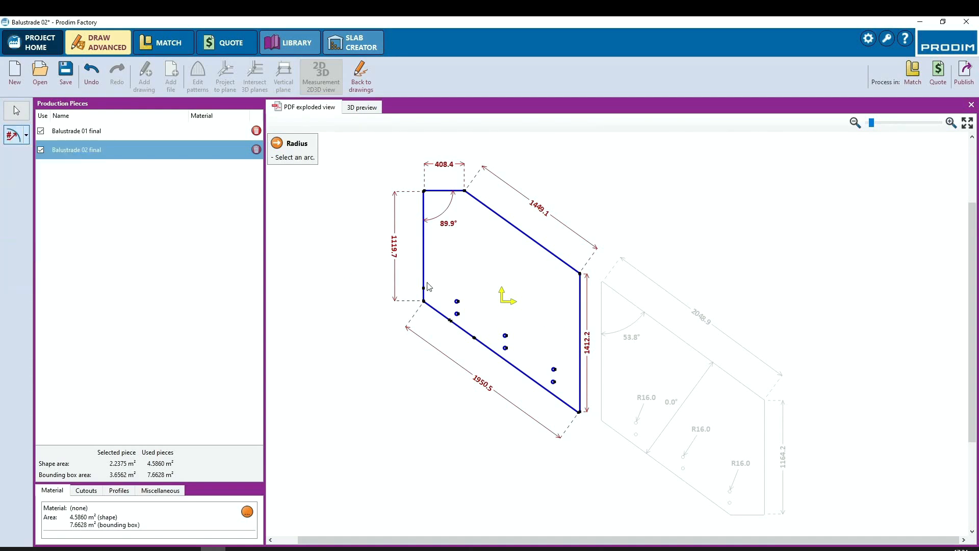
left_click(460, 303)
left_click(467, 272)
left_click(506, 336)
left_click(530, 309)
left_click(555, 370)
left_click(556, 345)
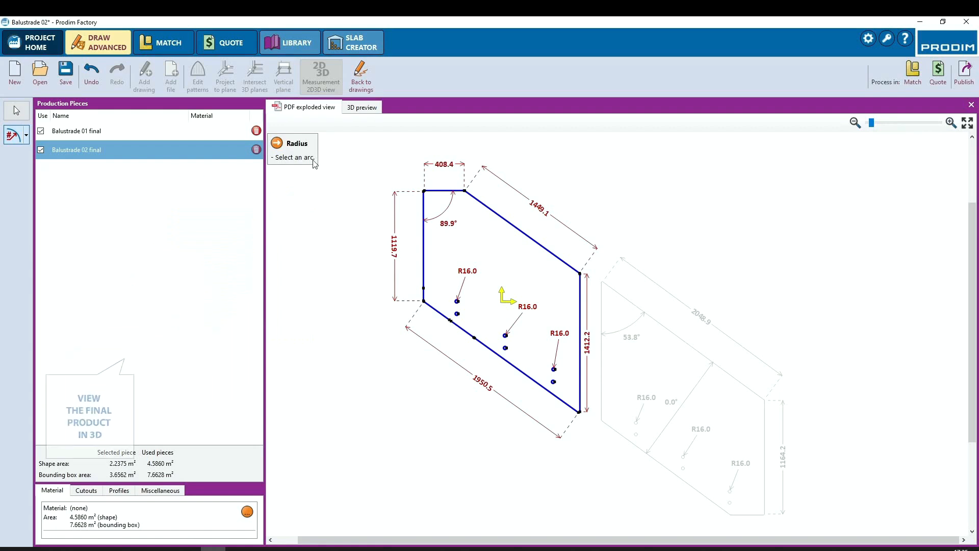
Show both balustrades in the 3D preview and inspect them from another angle.
left_click(358, 108)
left_click_drag(677, 387, 510, 479)
Save the drawing and publish the production pieces with one DXF file per piece plus the report, excluding the drawing files.
left_click(964, 72)
left_click(512, 321)
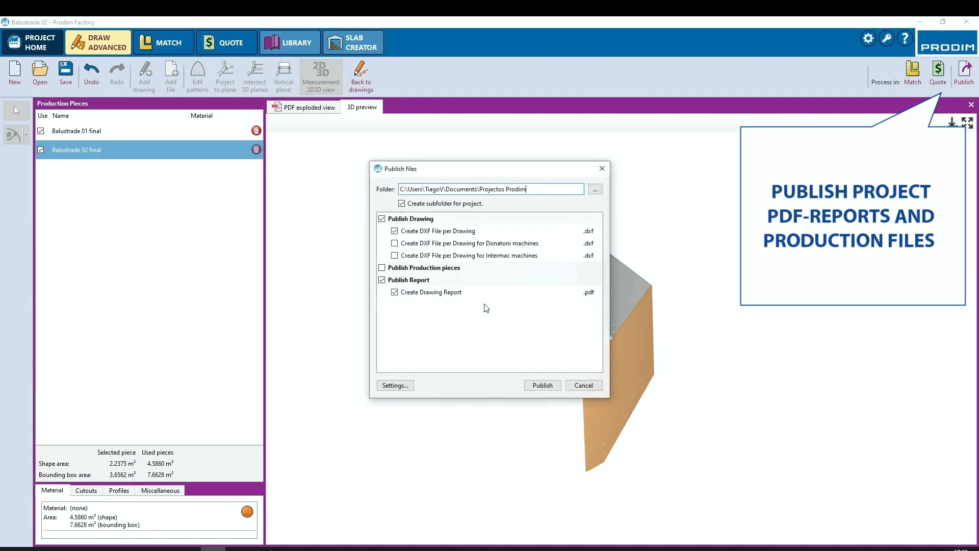
left_click(381, 267)
left_click(382, 219)
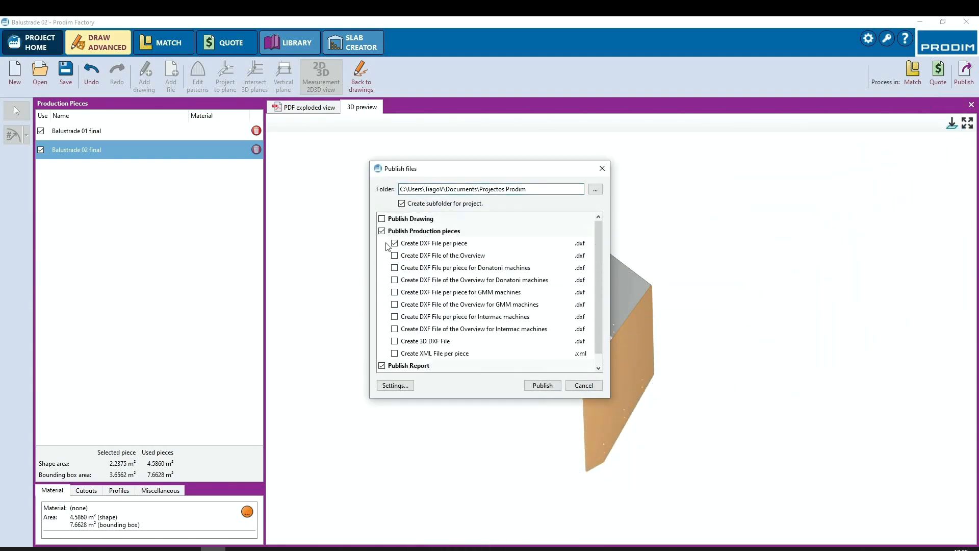
left_click(543, 386)
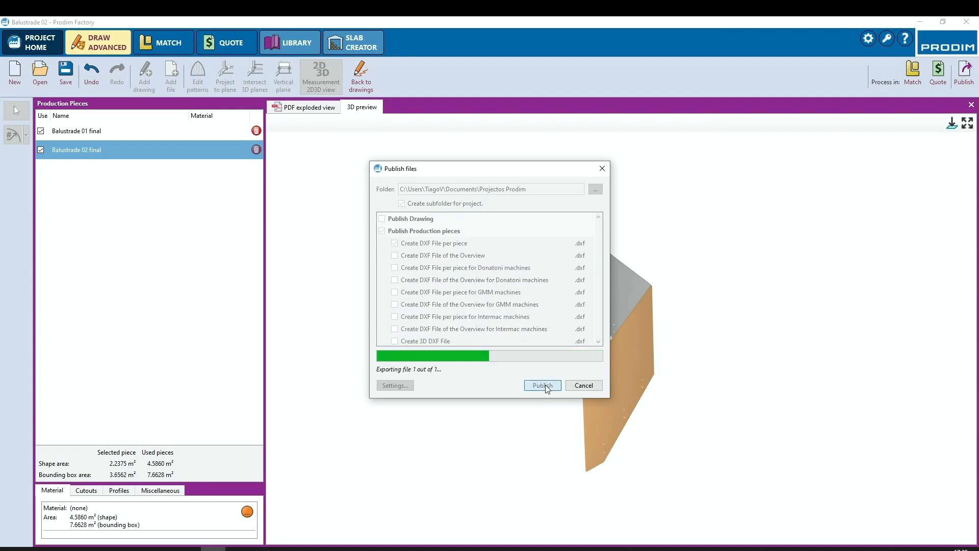
left_click(543, 386)
Open the published Balustrade 02 drawing PDF and review its overview page and the detailed views of both pieces.
double_click(589, 235)
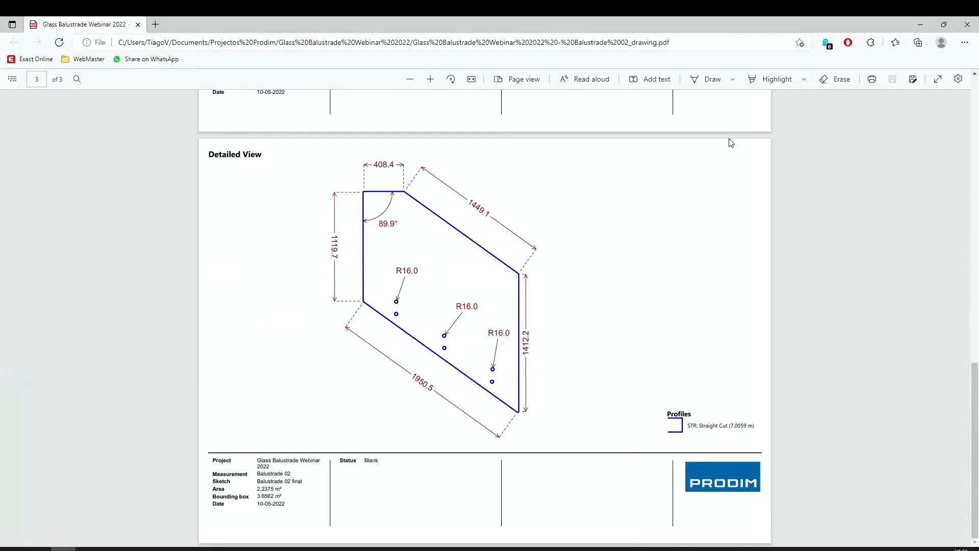
scroll(686, 248, "up", 6)
scroll(685, 251, "down", 2)
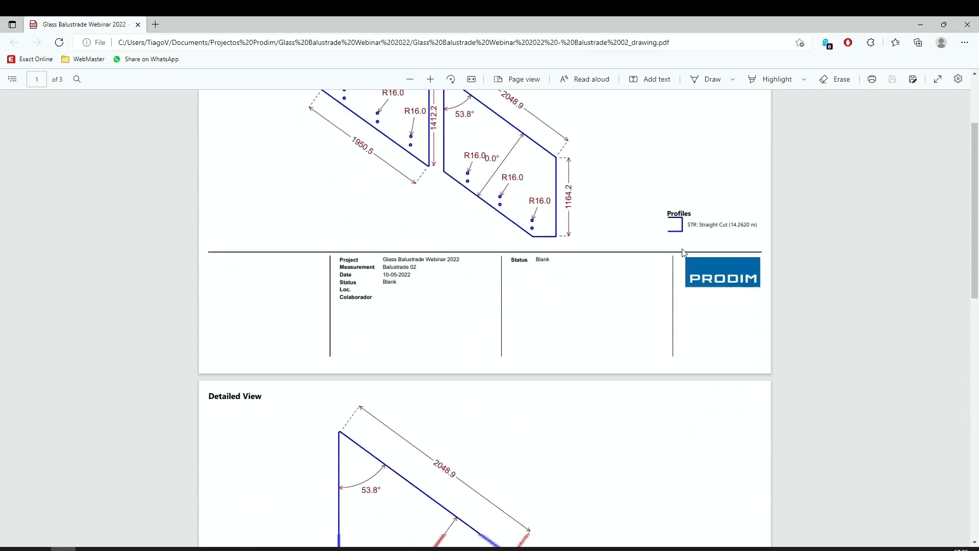
scroll(684, 253, "down", 5)
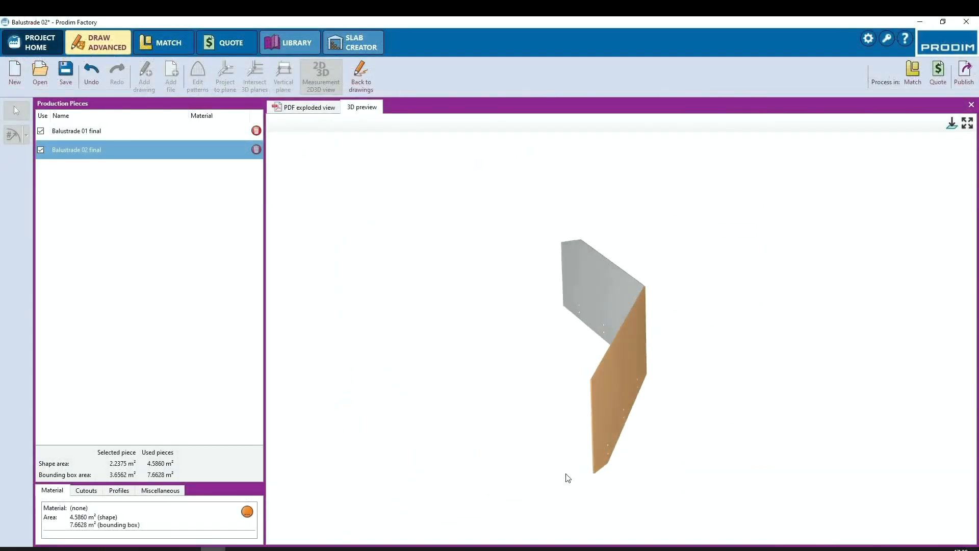
left_click_drag(567, 478, 608, 384)
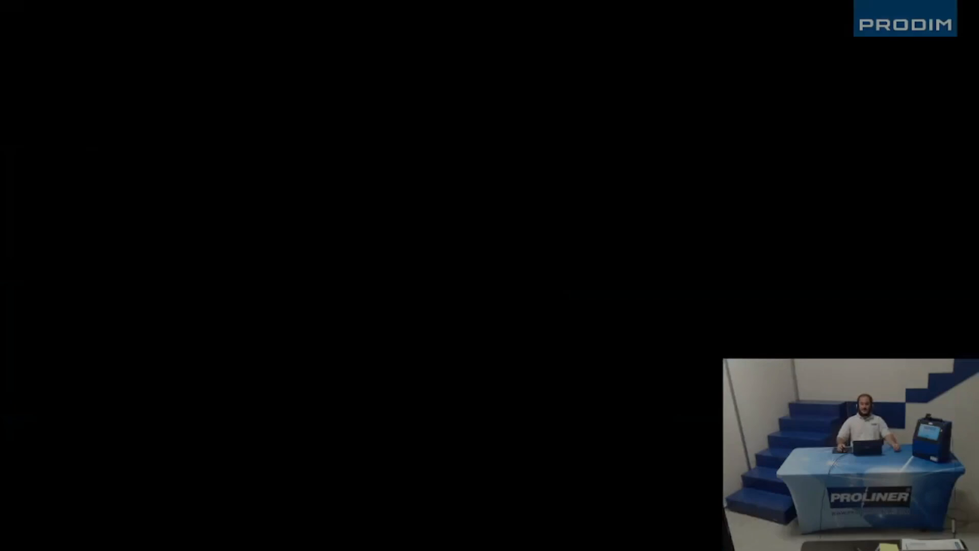